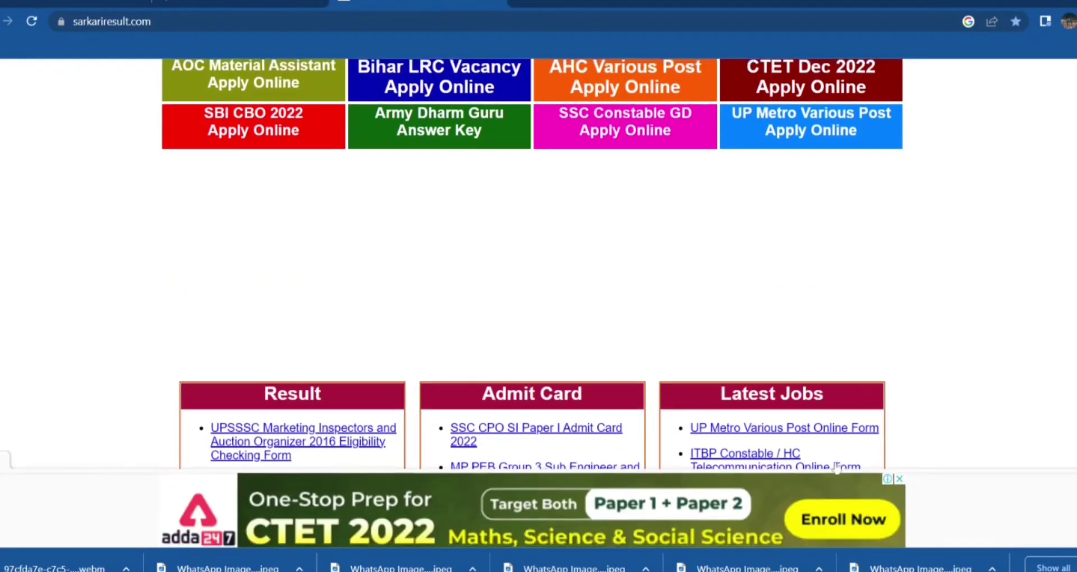
- Open the CTET December 2022 post on SarkariResult.com and dismiss the ad
scroll(834, 438, up, 2)
click(830, 179)
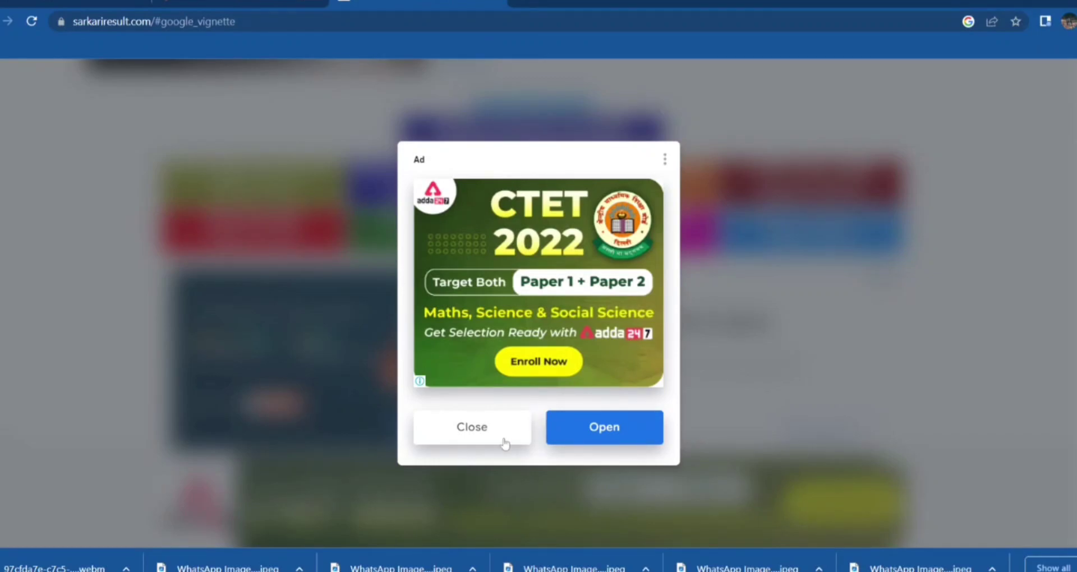
click(504, 443)
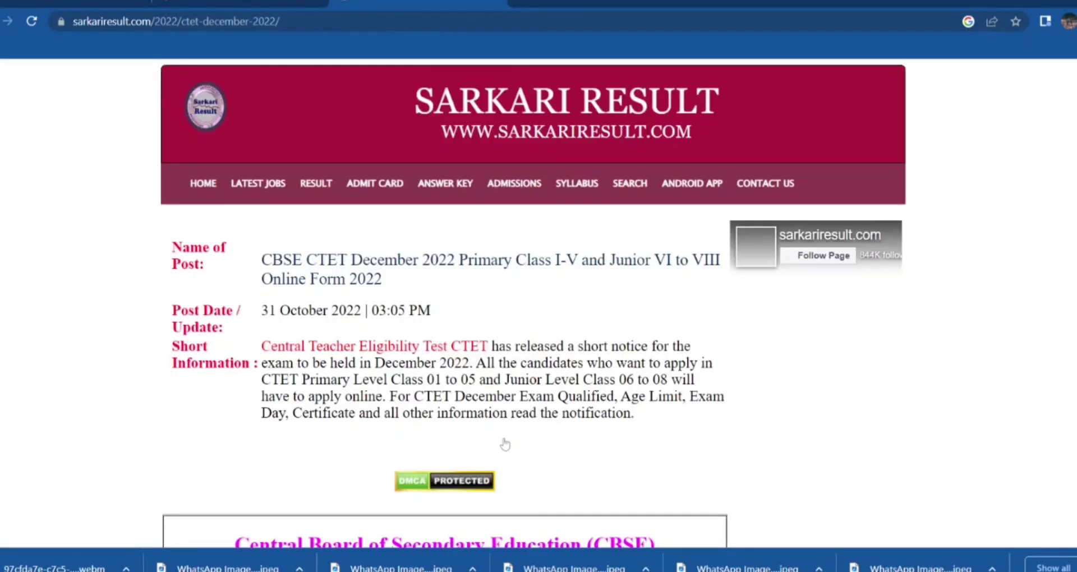
- Scroll the post down to the Some Useful Important Links table
scroll(505, 445, down, 8)
scroll(505, 445, down, 15)
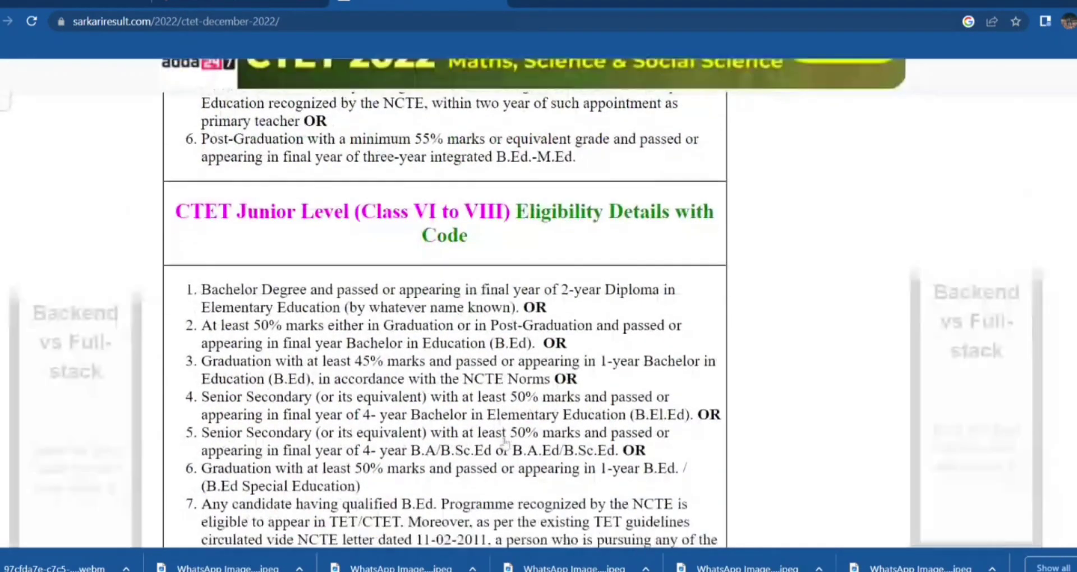
scroll(505, 445, down, 12)
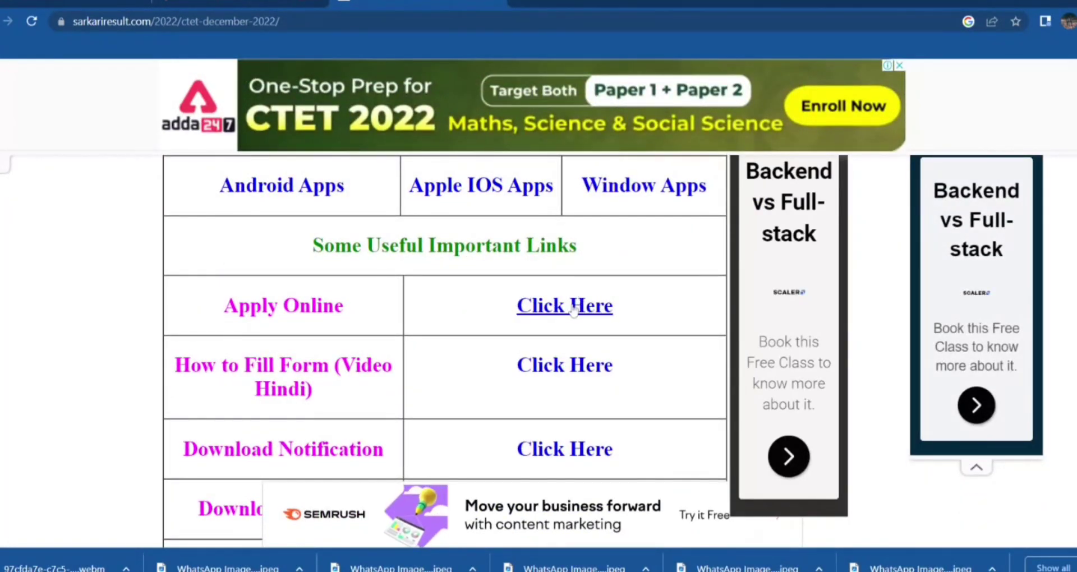
scroll(574, 311, up, 10)
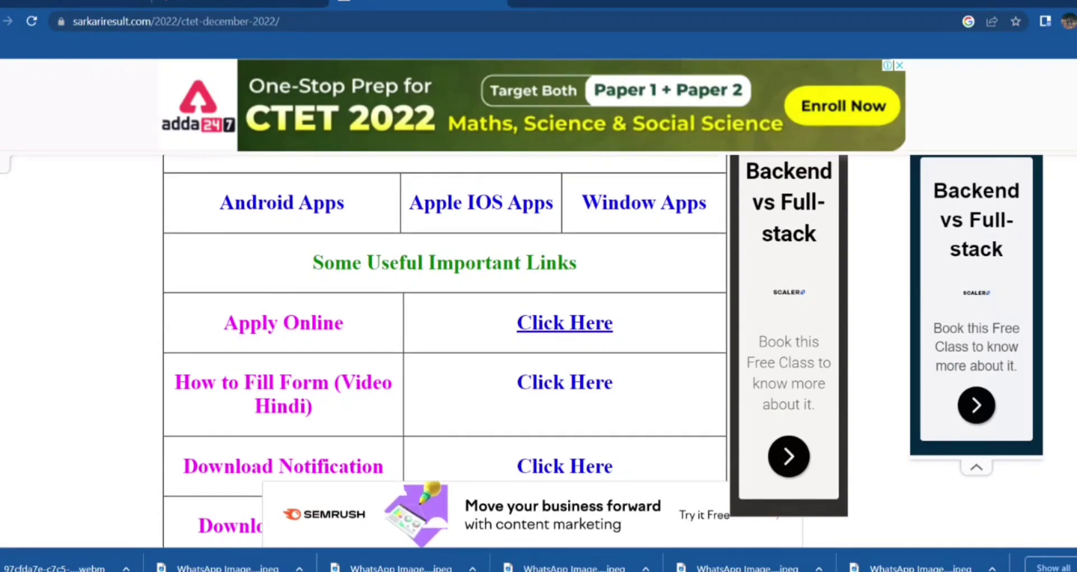
scroll(445, 348, up, 10)
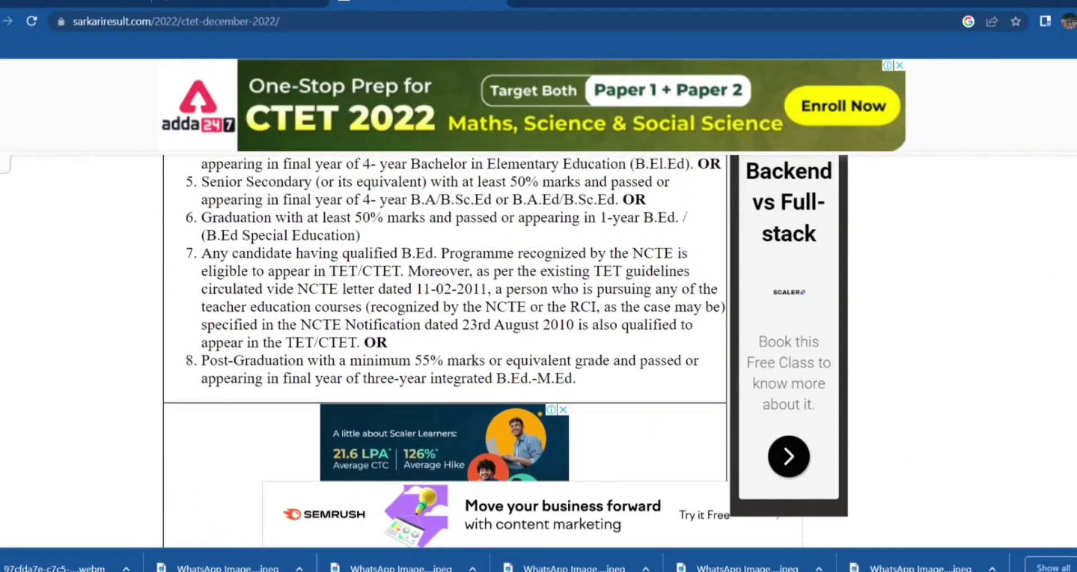
scroll(445, 347, up, 5)
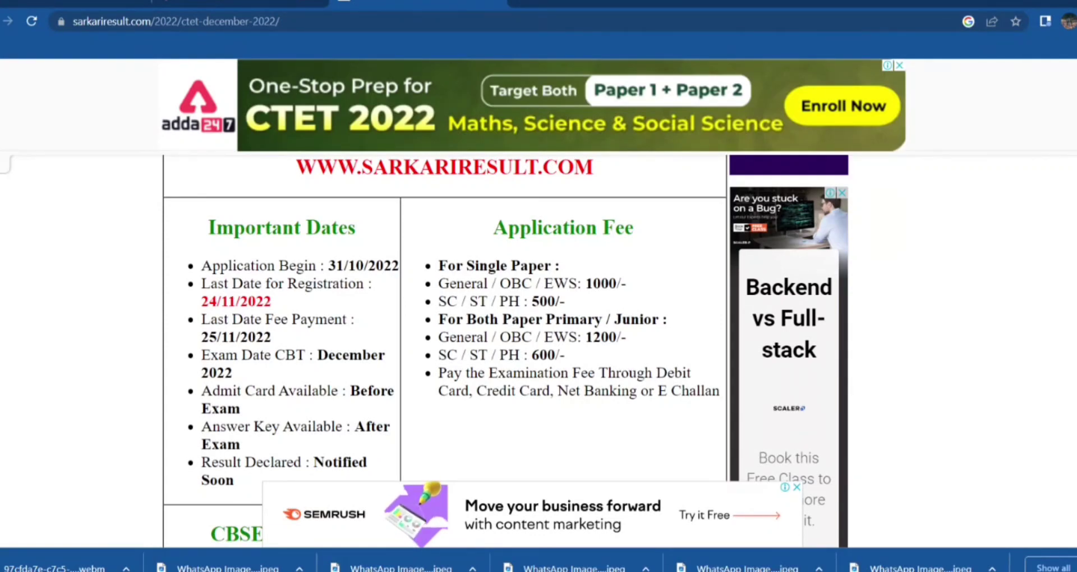
scroll(445, 348, down, 20)
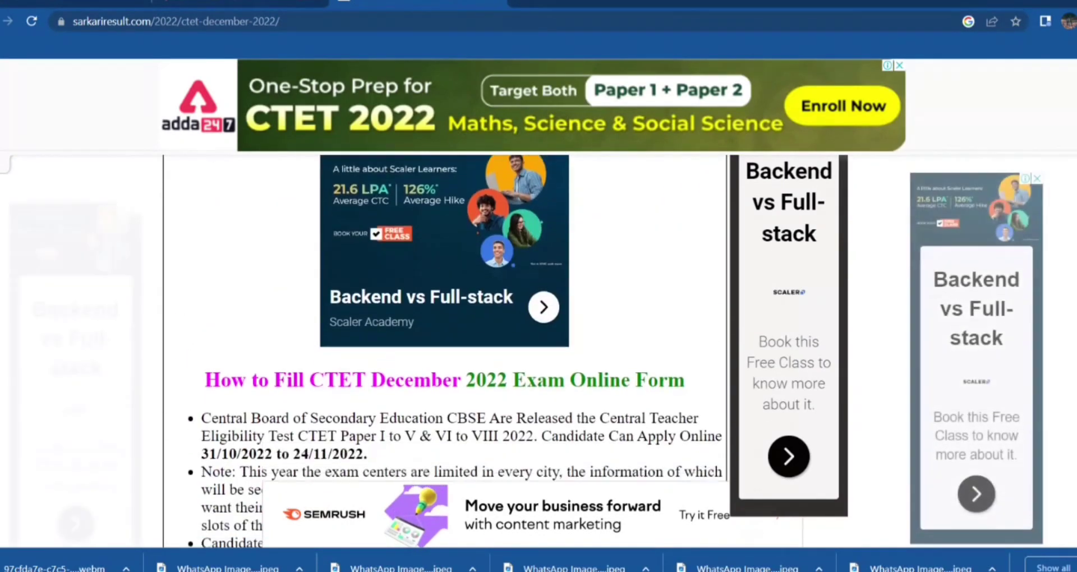
scroll(445, 348, down, 15)
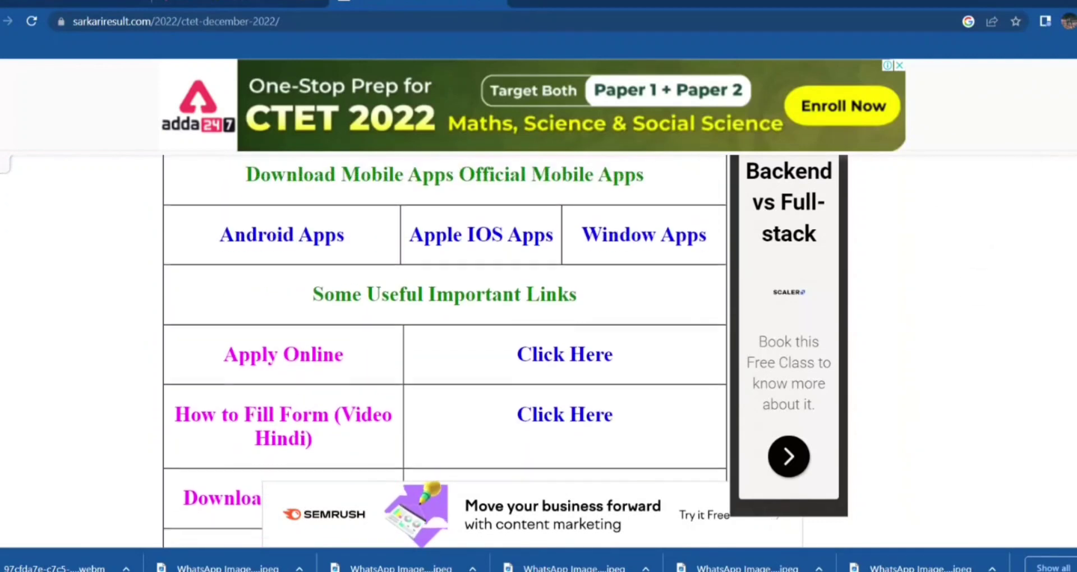
- Go to the official CTET site via Apply Online and start a New Registration
click(571, 367)
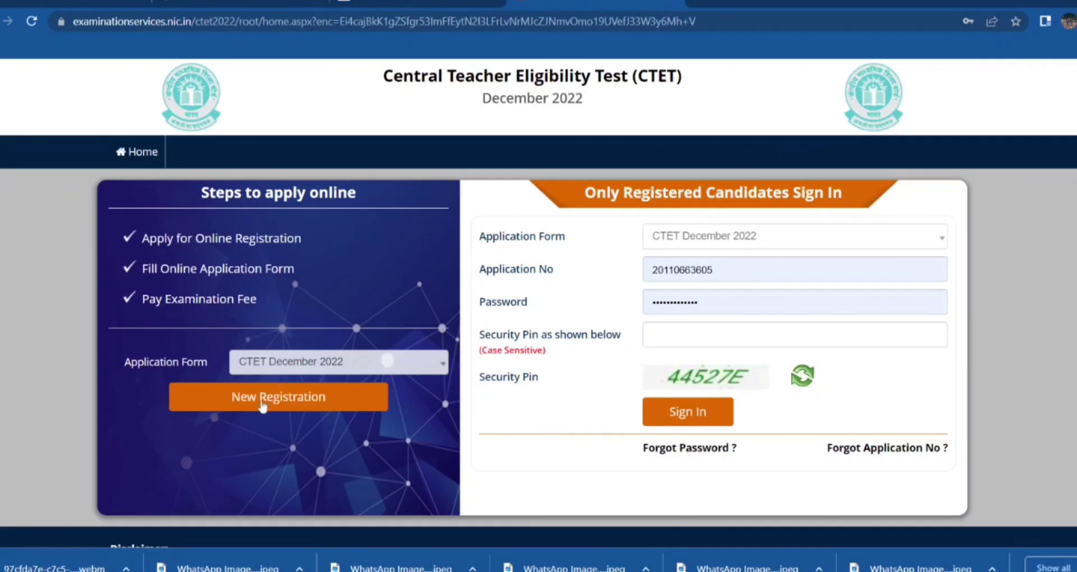
click(262, 402)
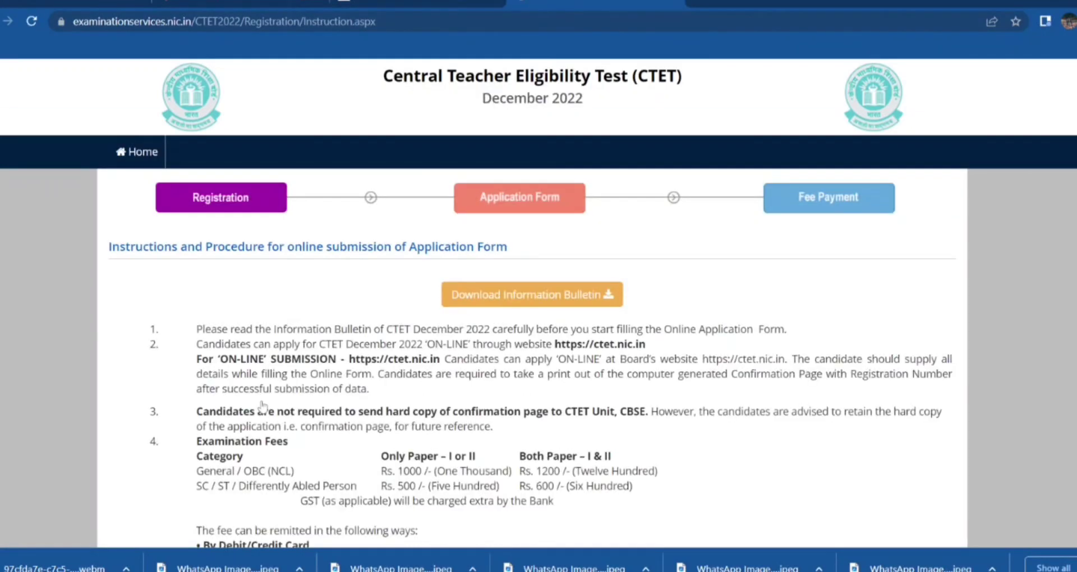
scroll(538, 303, down, 2)
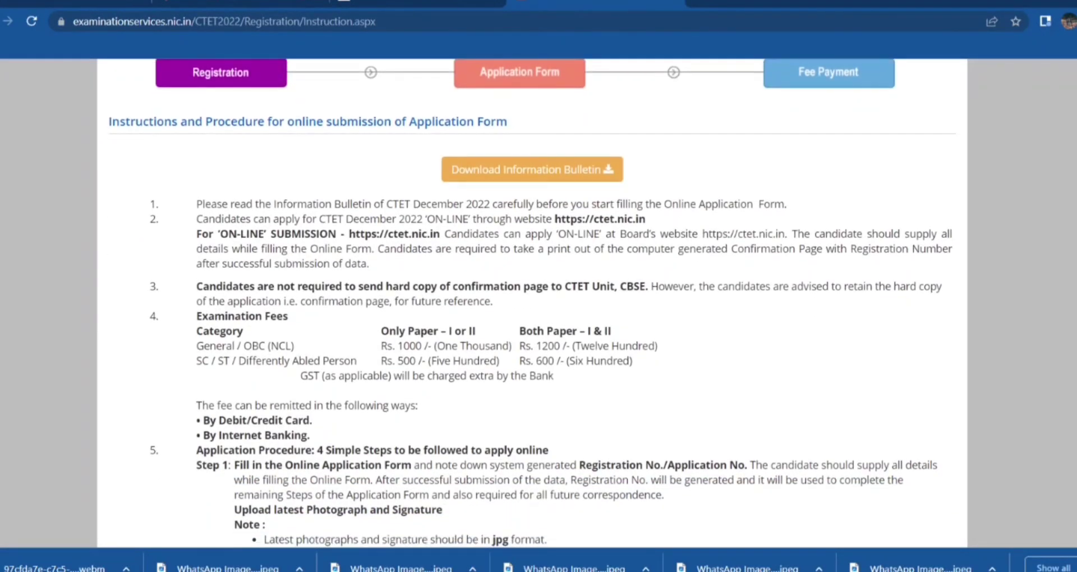
scroll(538, 302, down, 4)
scroll(538, 302, up, 6)
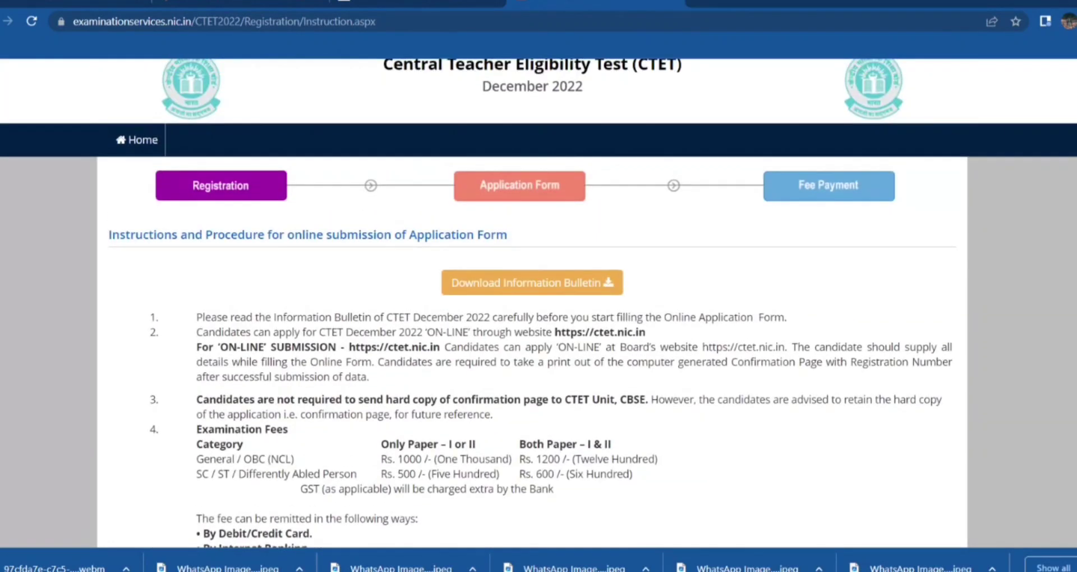
- Read the CTET December 2022 information bulletin PDF to page 13, then return to SarkariResult
click(604, 285)
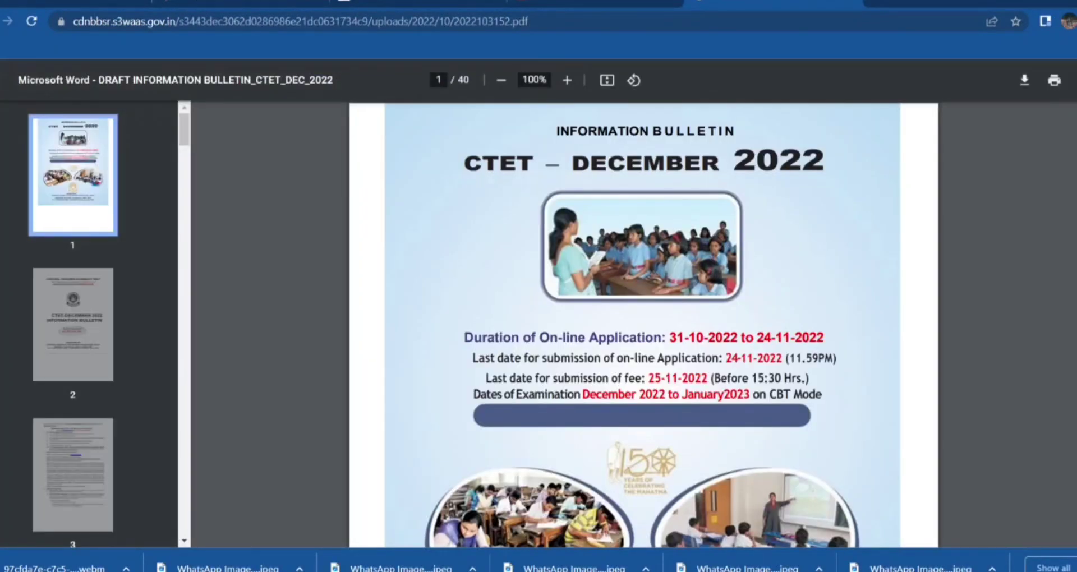
scroll(643, 324, down, 20)
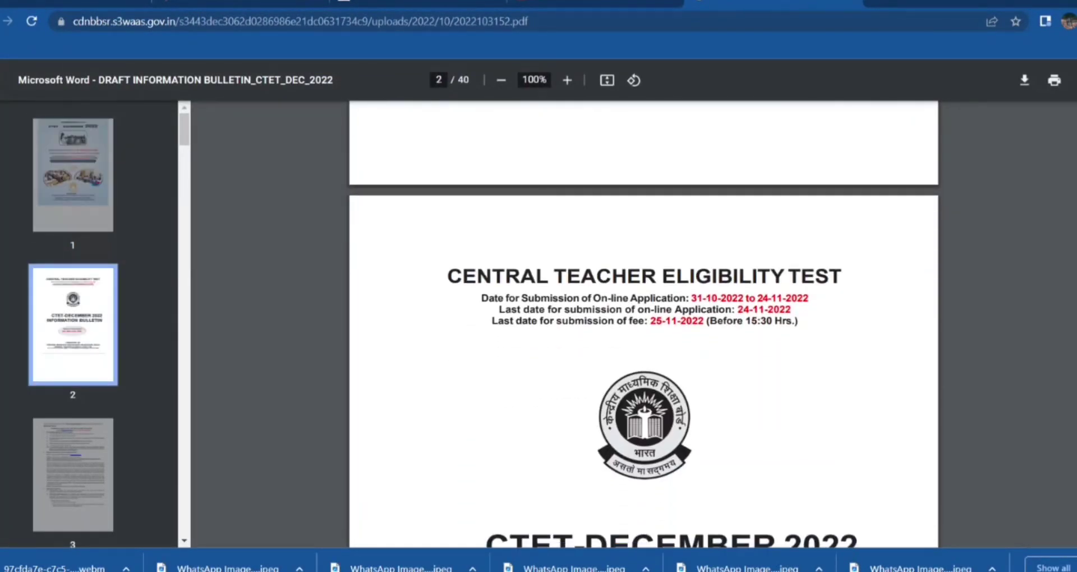
scroll(644, 324, down, 20)
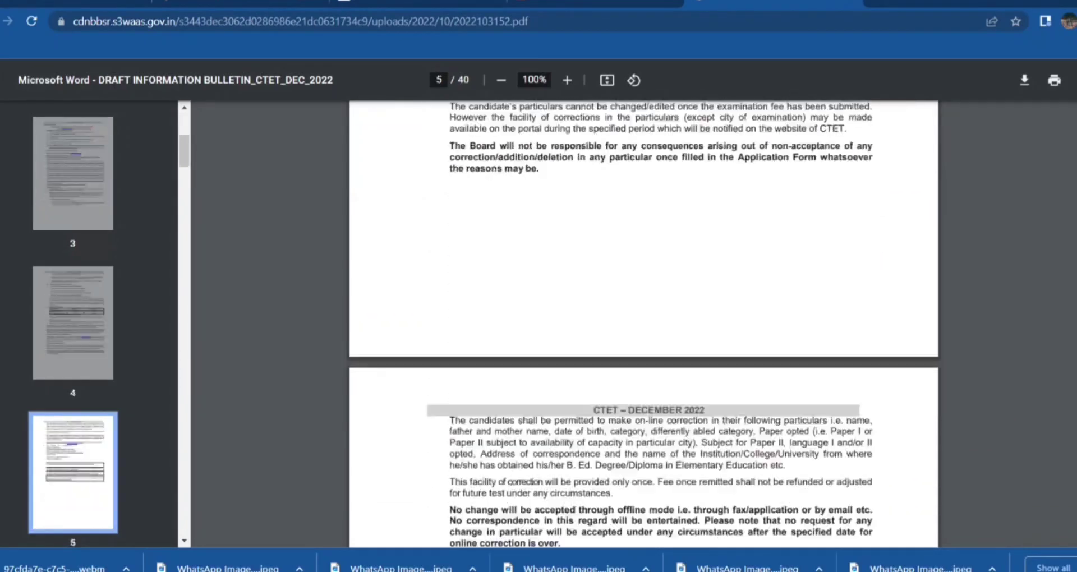
scroll(644, 324, down, 20)
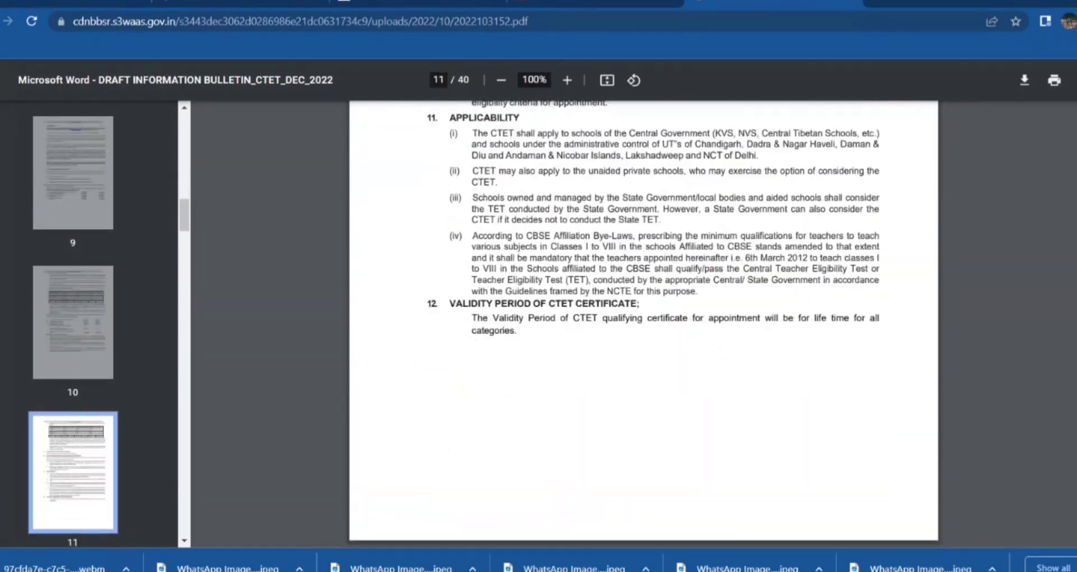
scroll(644, 323, down, 10)
scroll(643, 324, up, 12)
scroll(643, 323, down, 5)
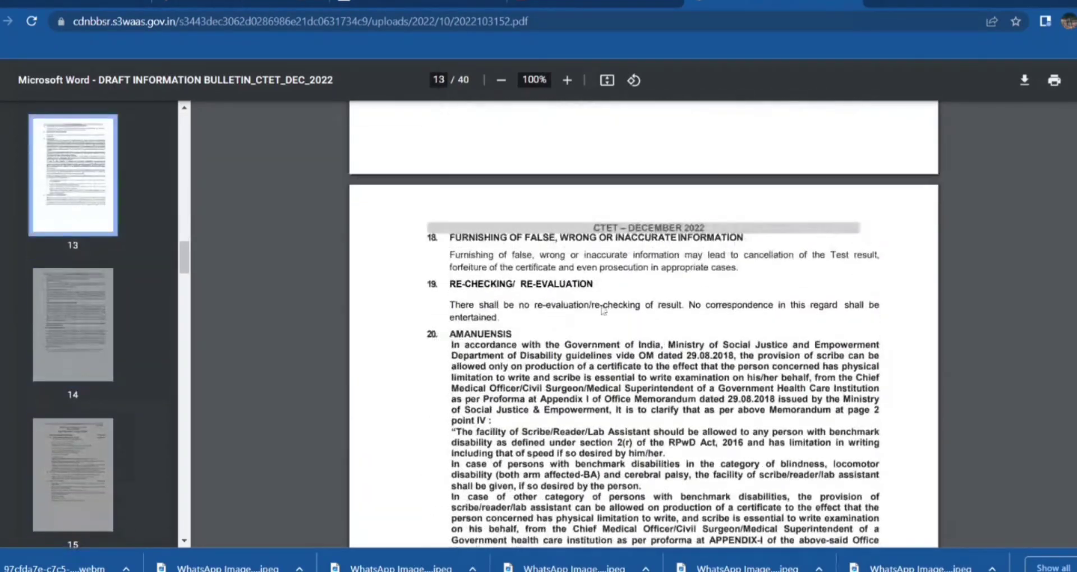
scroll(644, 324, up, 2)
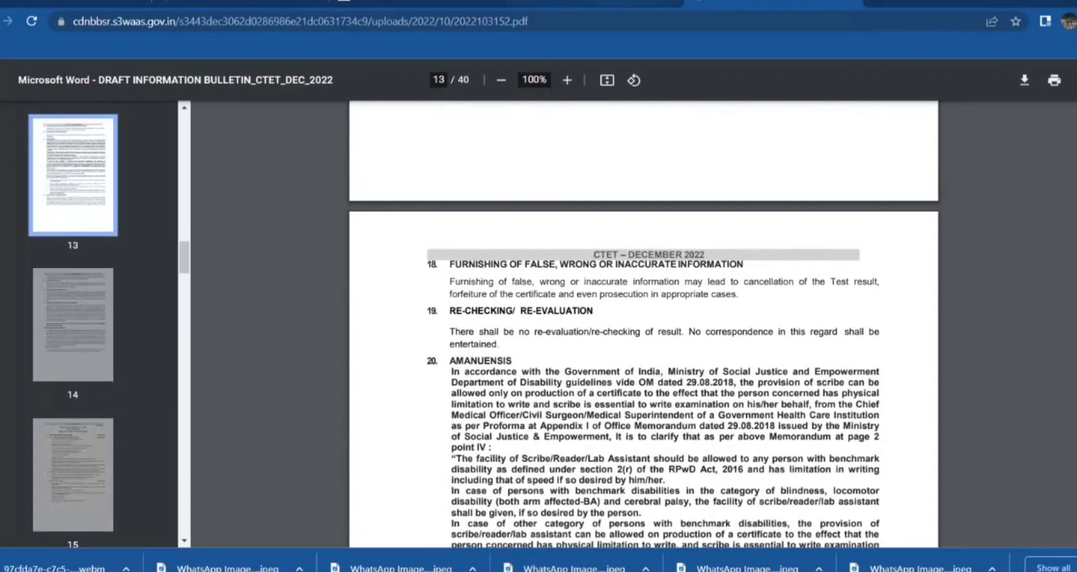
click(473, 3)
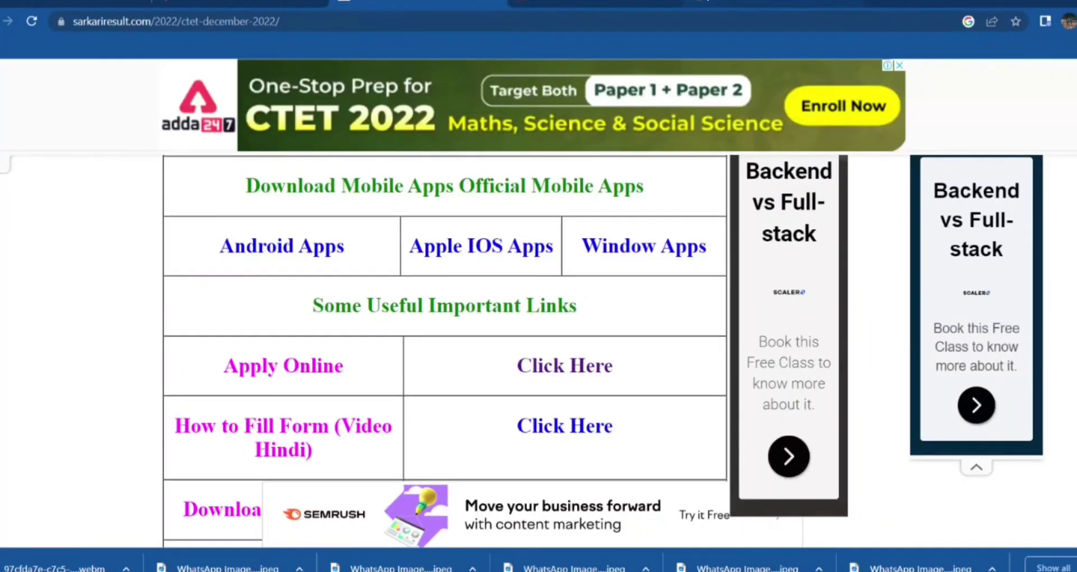
- Tick the instructions declaration on the registration page and proceed to the application form
click(722, 2)
click(636, 1)
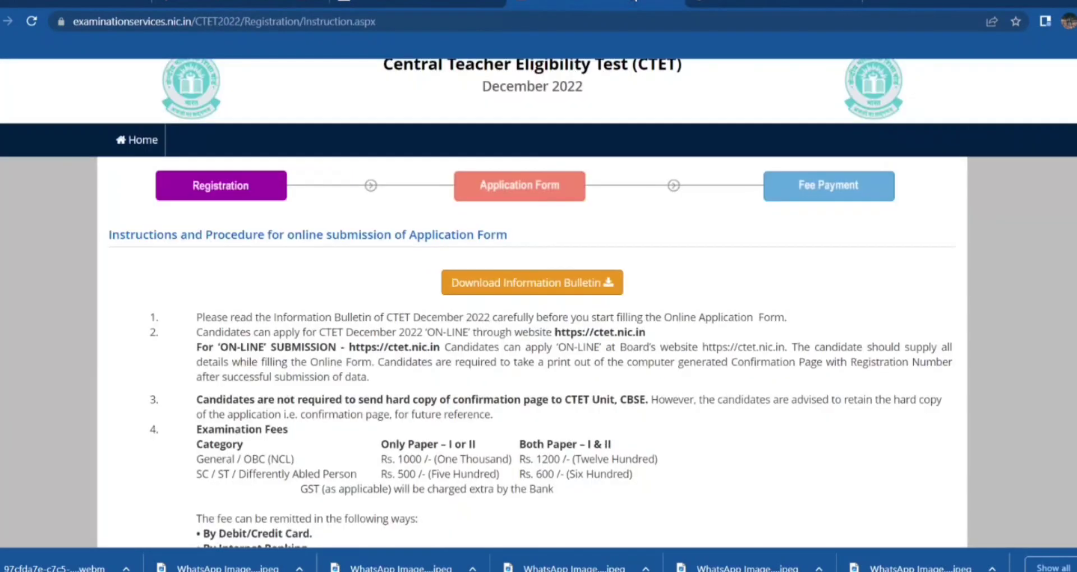
scroll(579, 203, down, 2)
scroll(579, 202, down, 6)
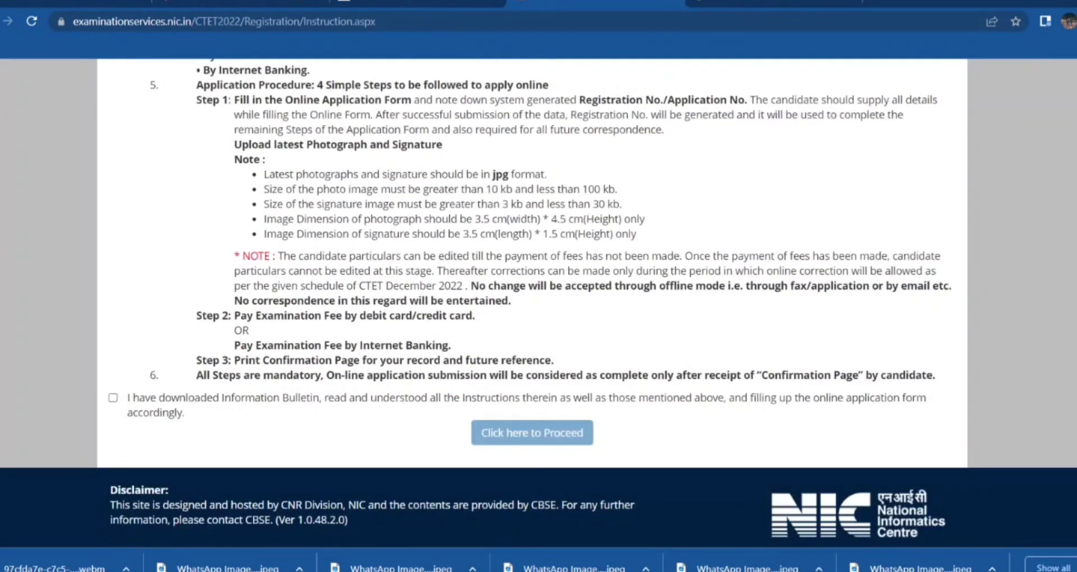
click(113, 398)
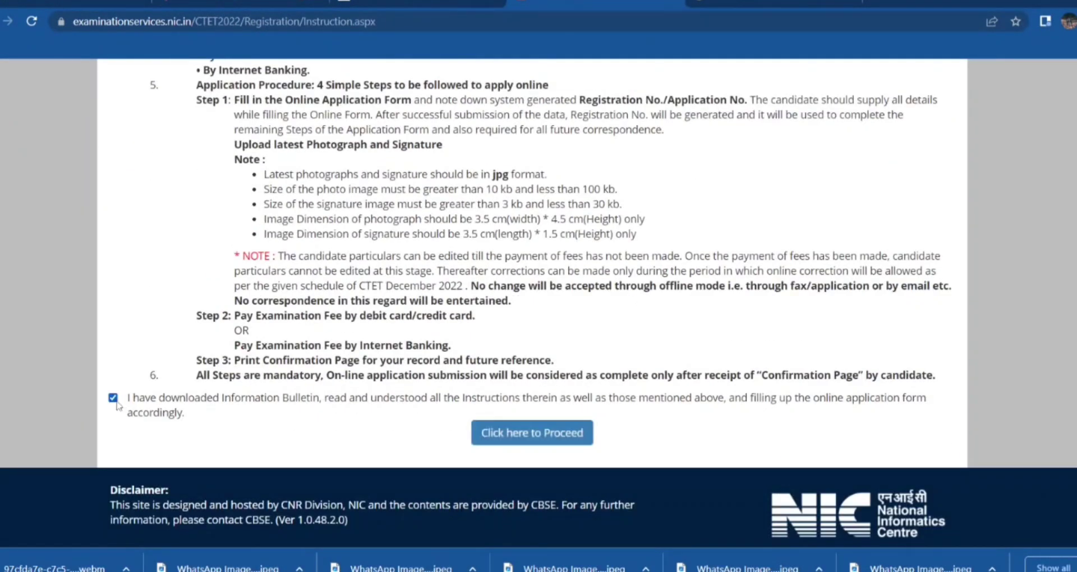
click(540, 432)
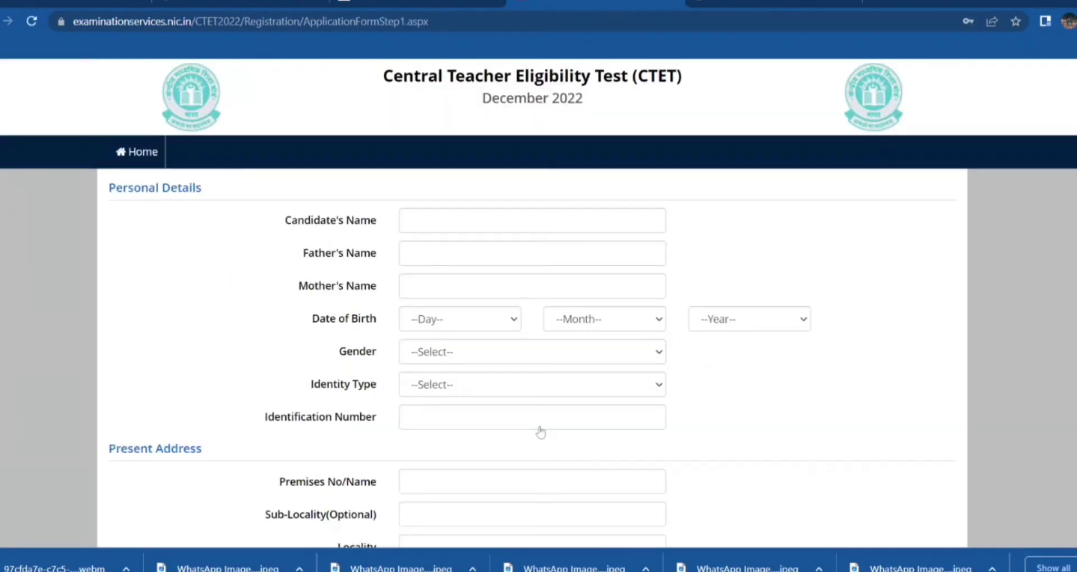
- Enter the candidate's full name in the Personal Details form
click(483, 222)
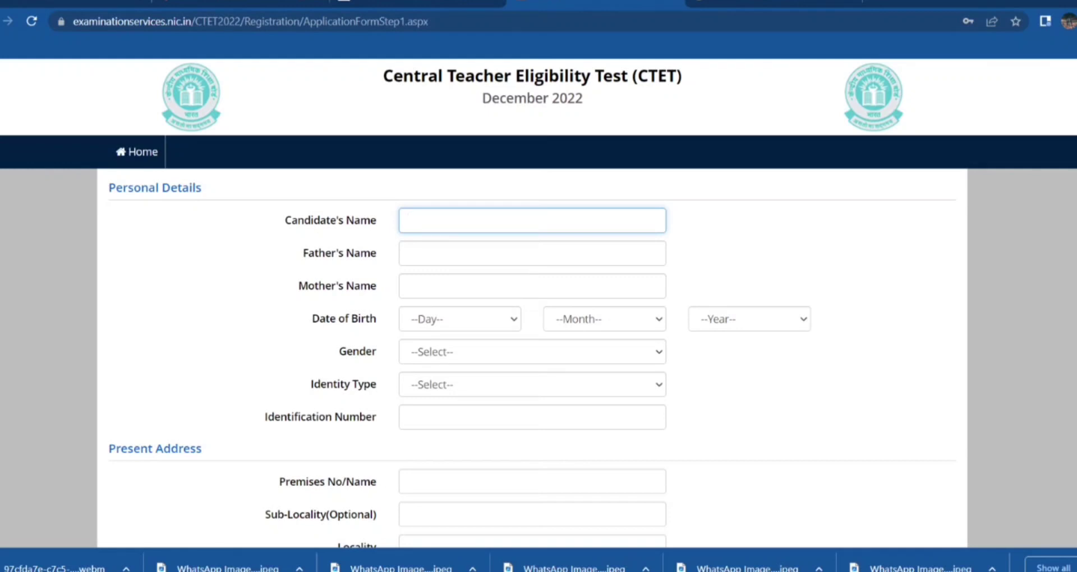
text(a)
key(BackSpace)
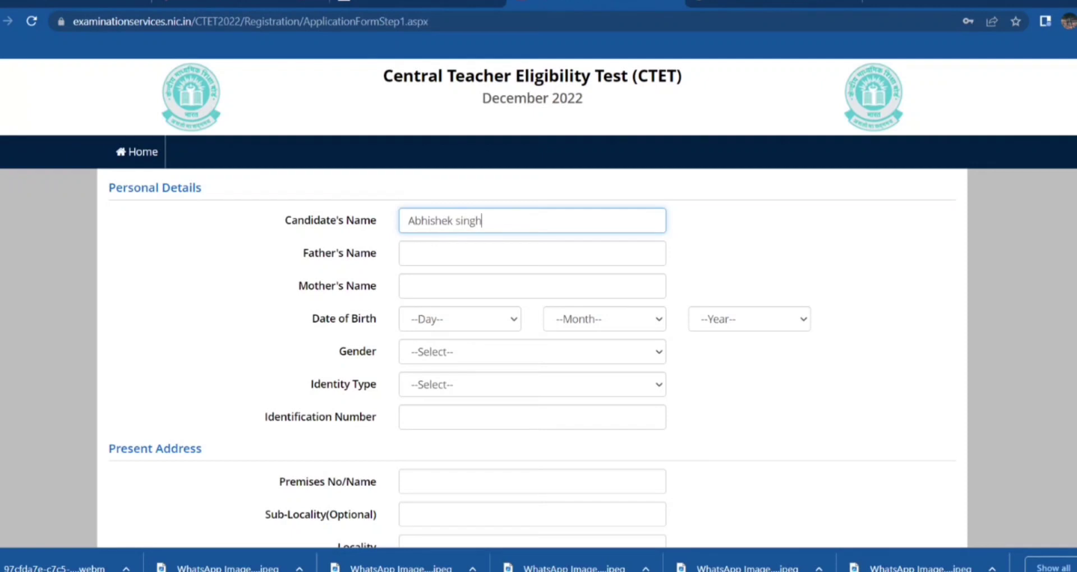
- Enter the father's and mother's names, correcting the mother's surname
click(465, 245)
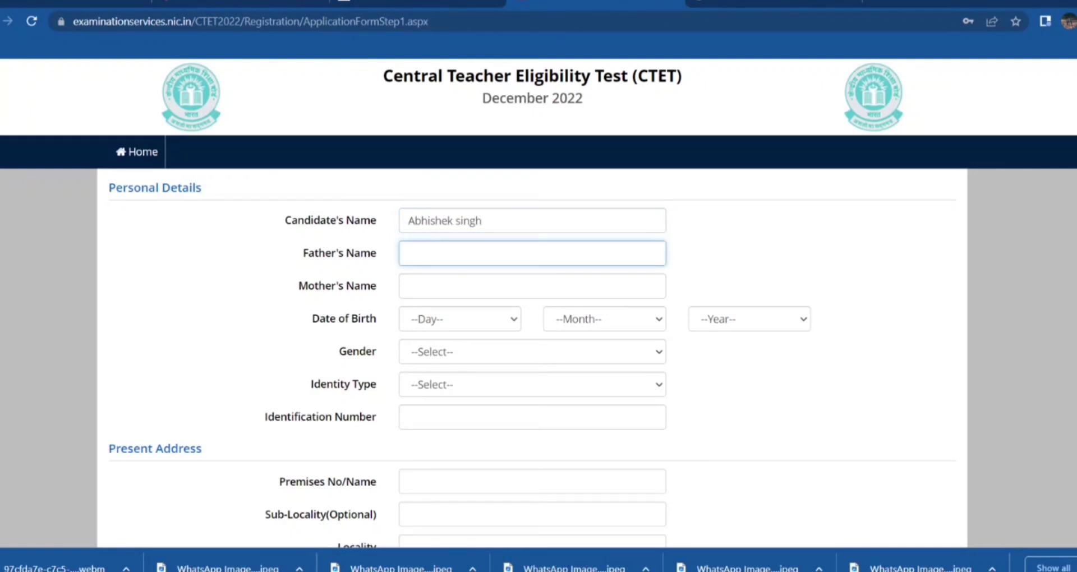
click(412, 286)
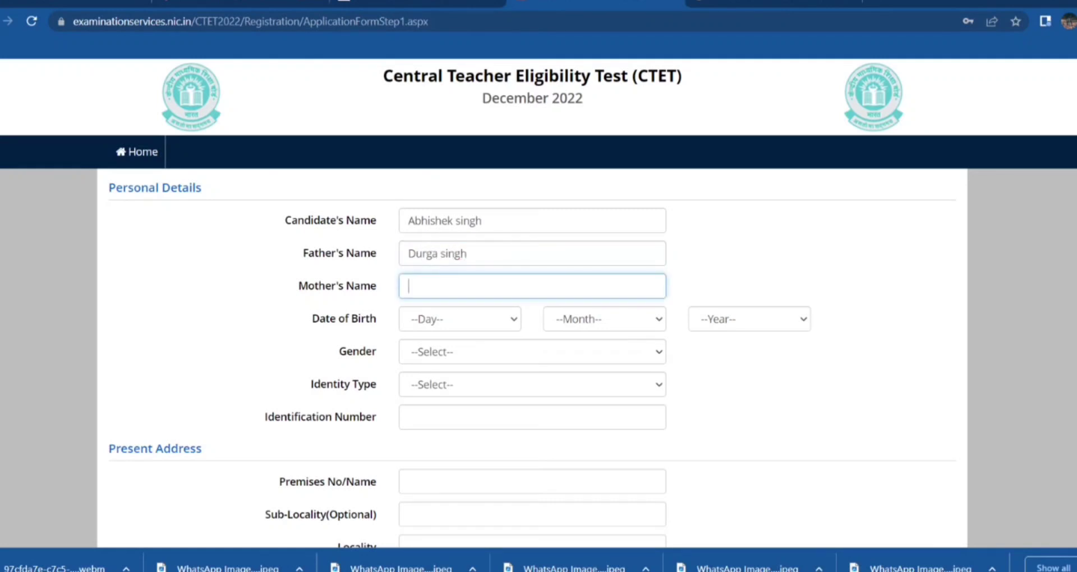
click(495, 330)
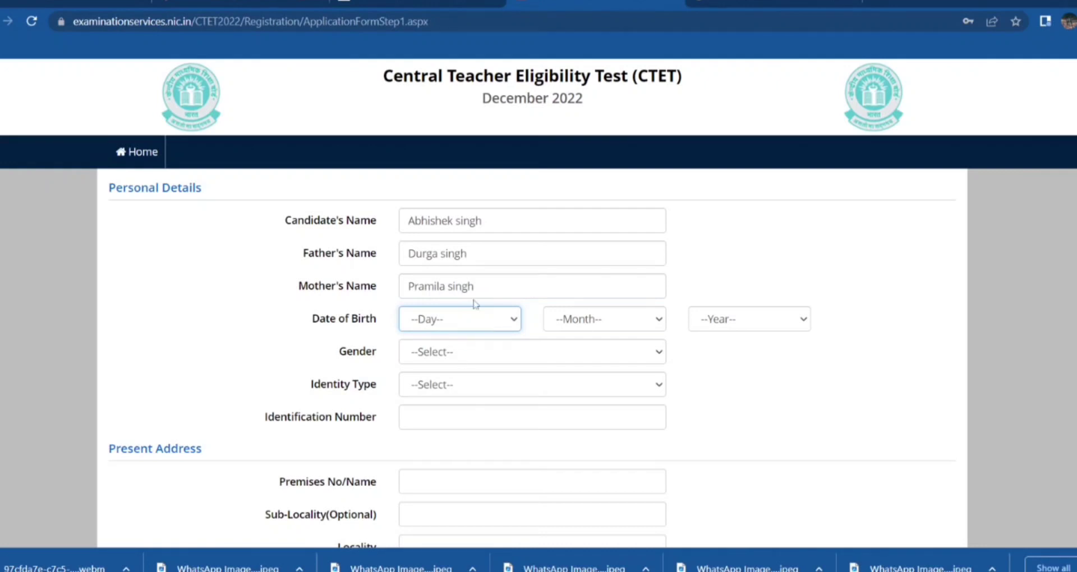
text(15)
click(585, 323)
text(f)
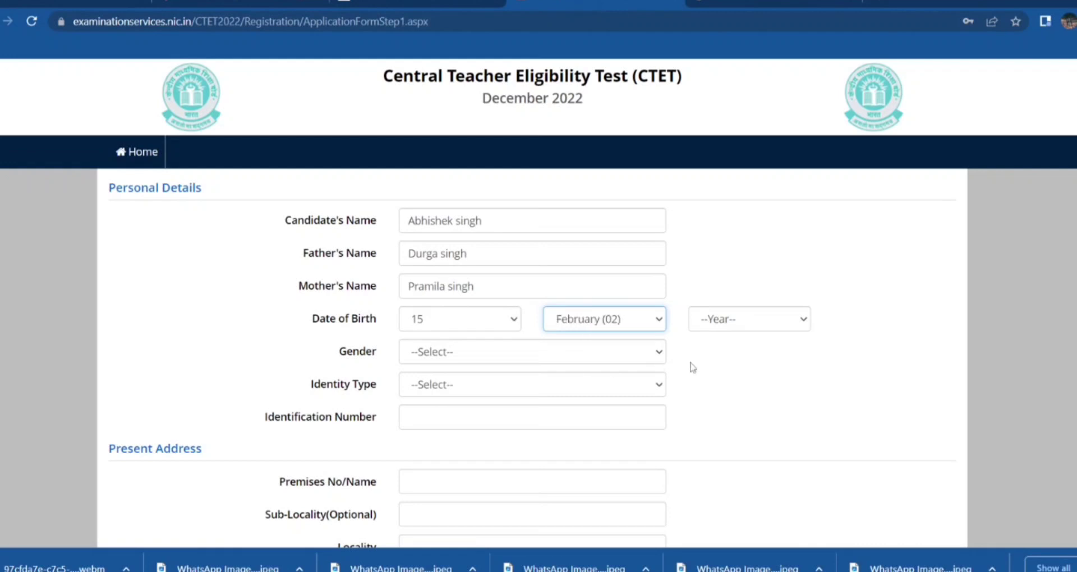
click(752, 329)
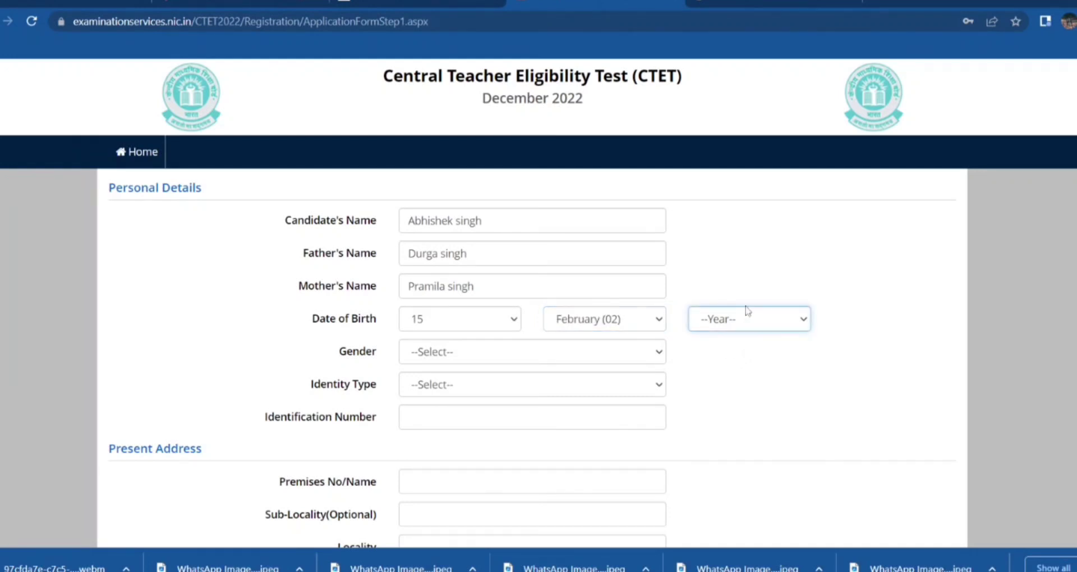
text(1996)
click(549, 349)
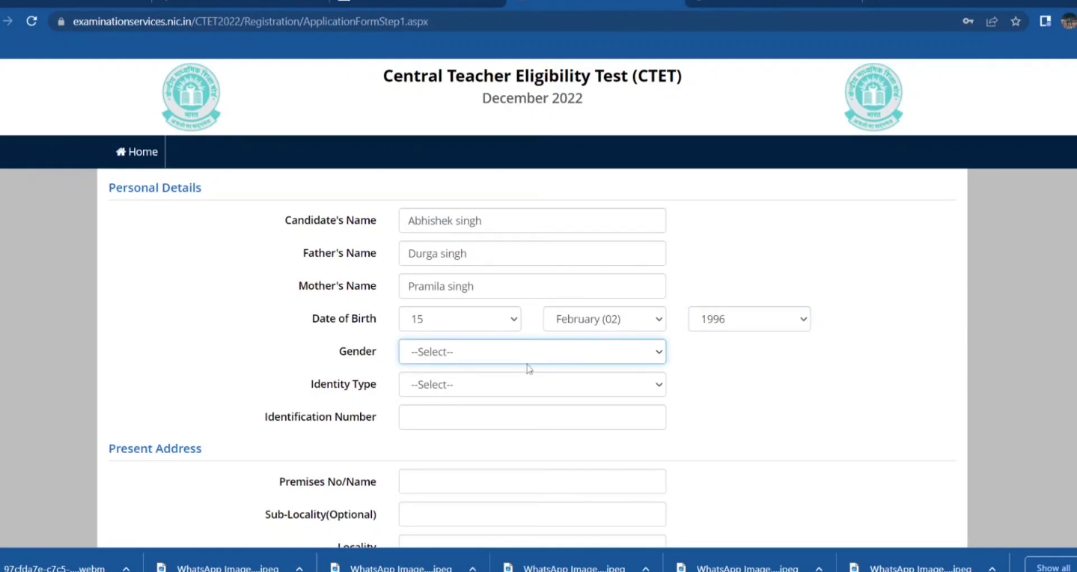
text(m)
key(Tab)
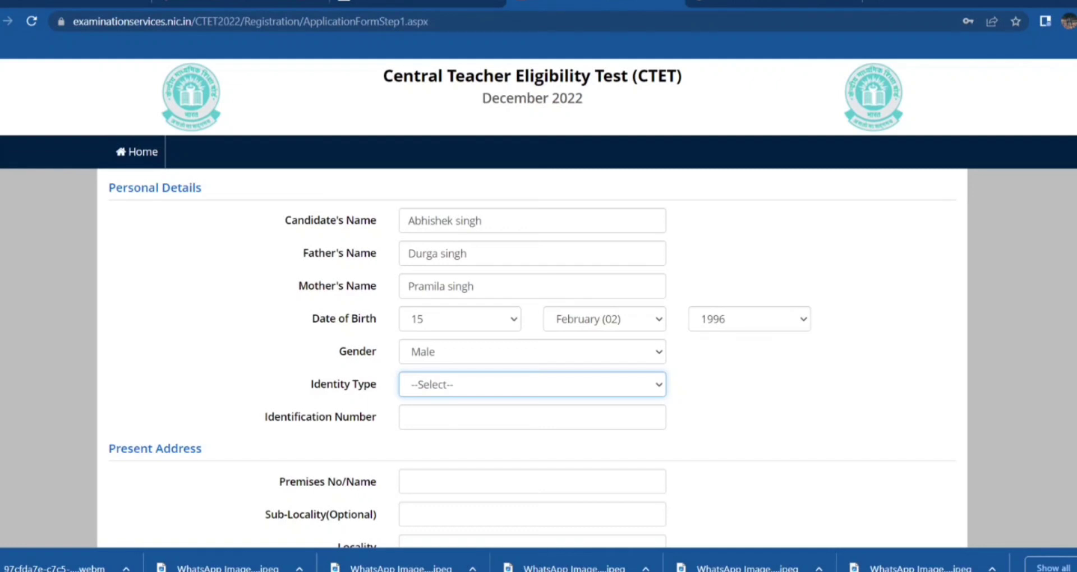
- Choose 'Any Other Valid Govt Identity with photograph' and enter the identity number
click(550, 452)
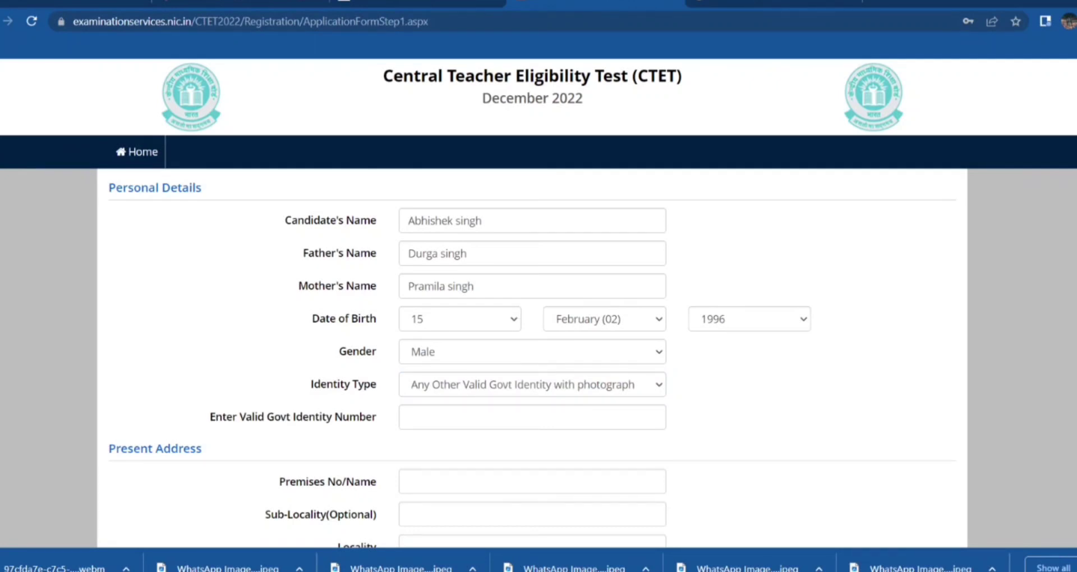
click(532, 417)
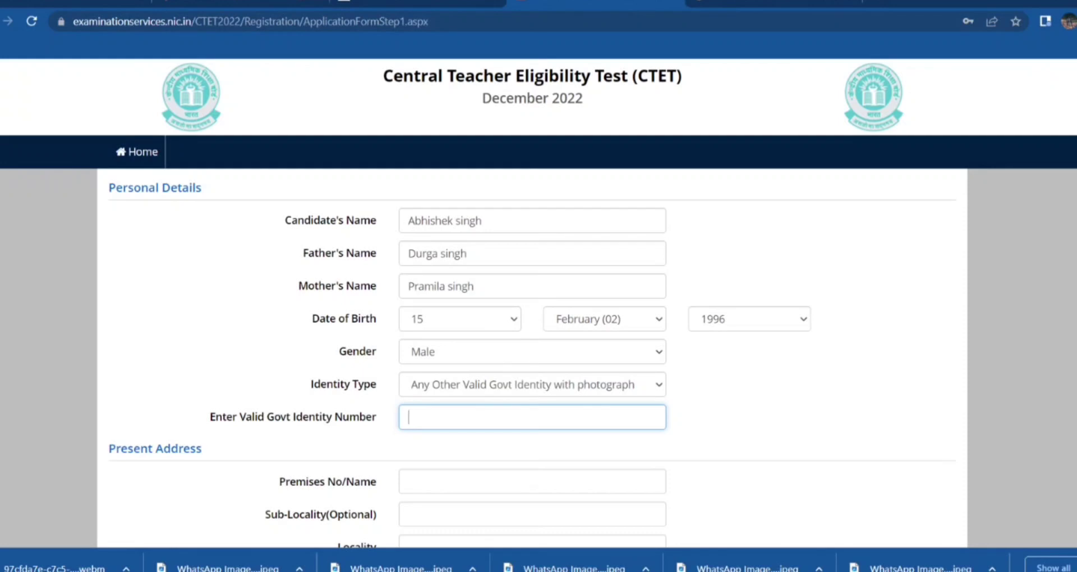
- Fill in the present address premises, sub-locality and locality fields
click(478, 434)
scroll(478, 434, down, 2)
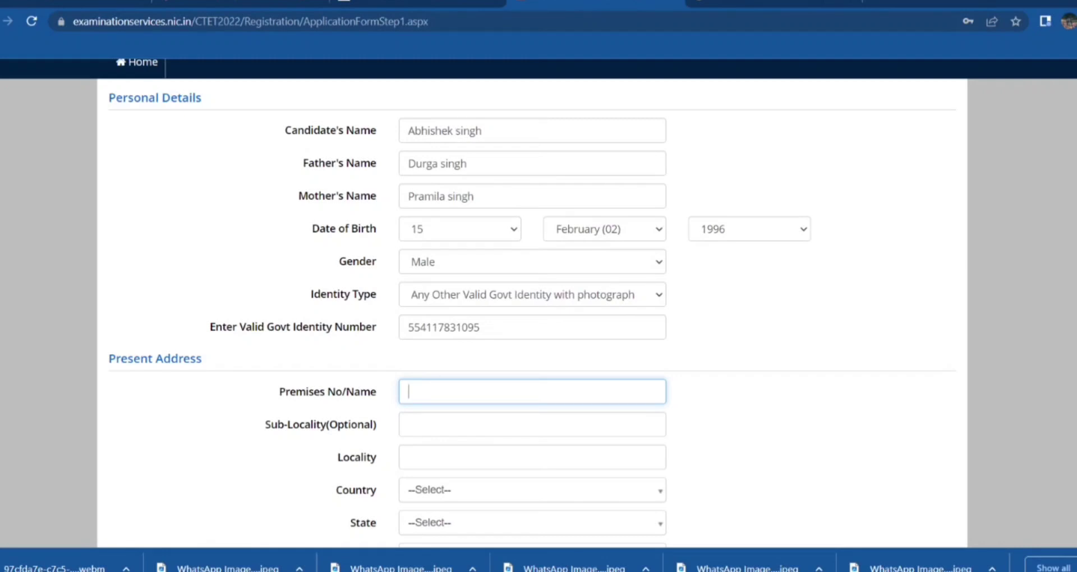
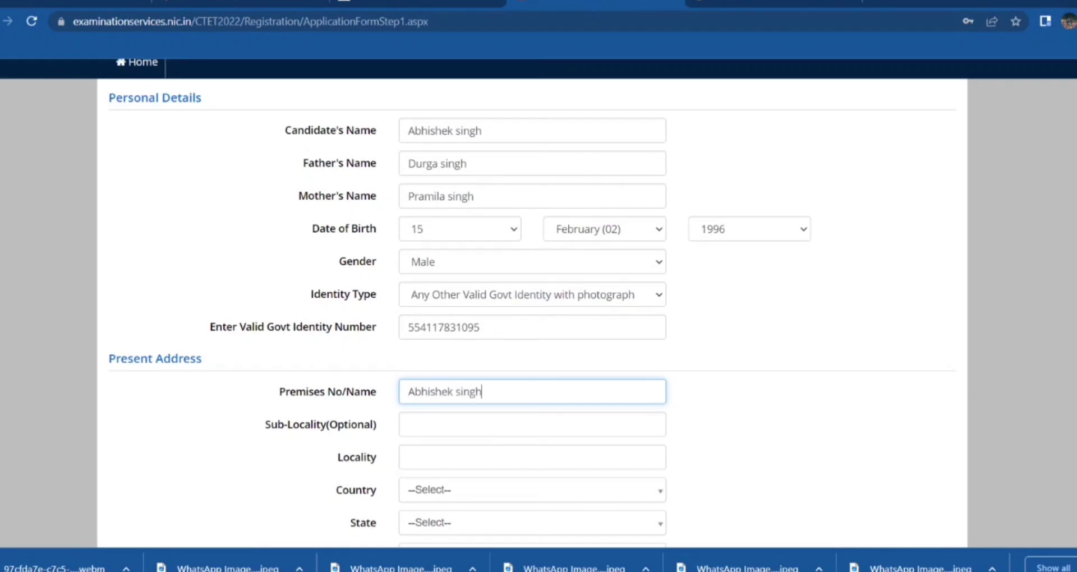
click(532, 425)
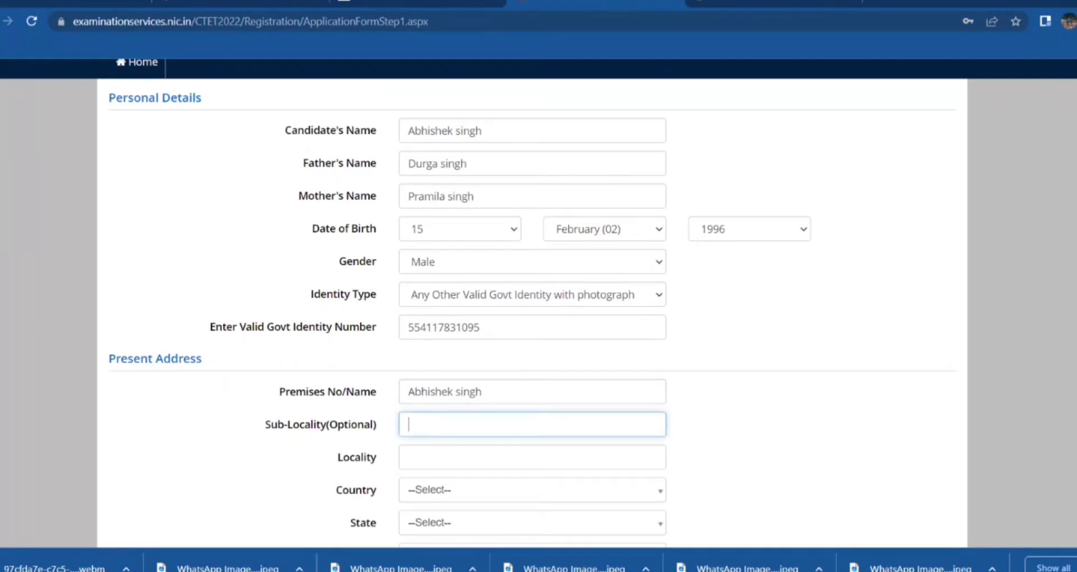
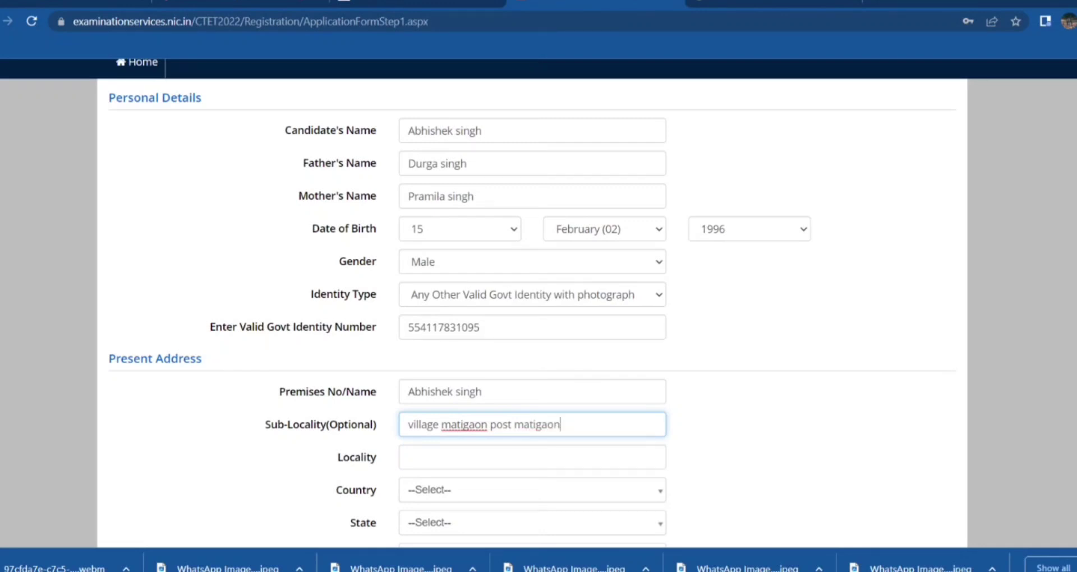
key(Tab)
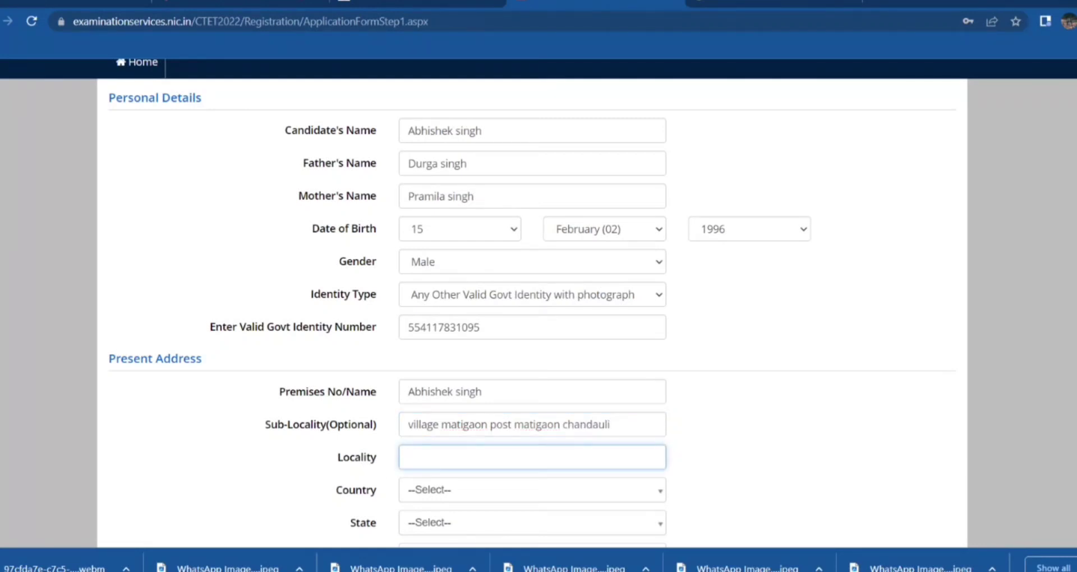
- Set country India, state UTTAR PRADESH and district CHANDAULI for the present address
click(457, 498)
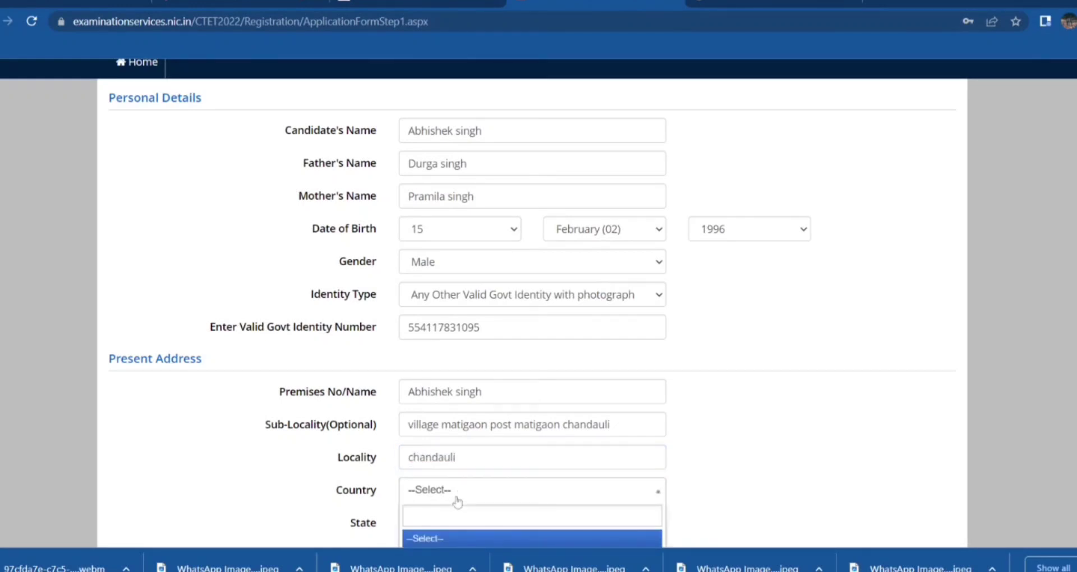
click(457, 501)
click(457, 501)
scroll(457, 501, down, 2)
click(513, 383)
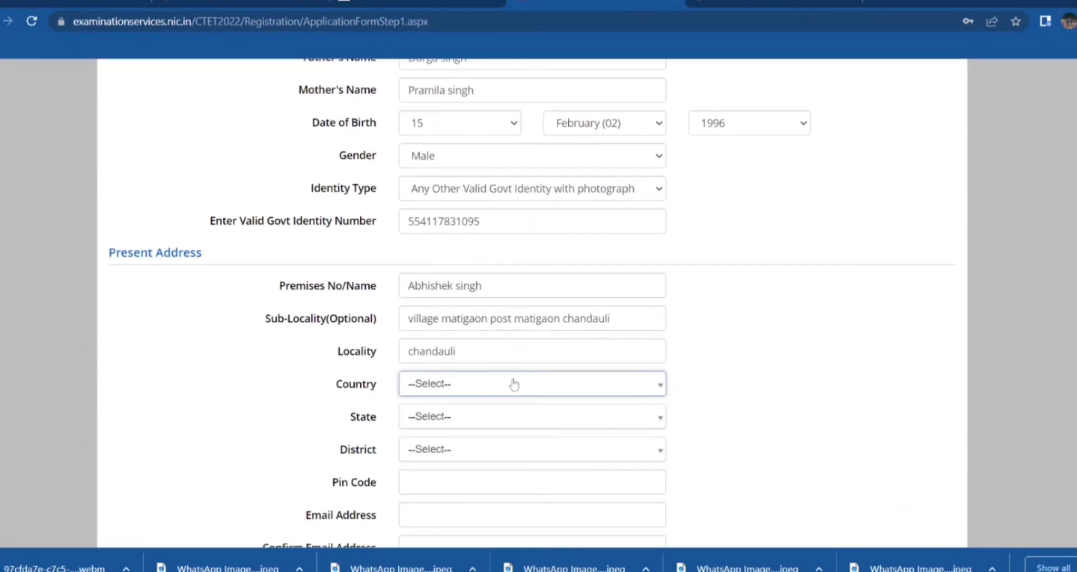
click(514, 384)
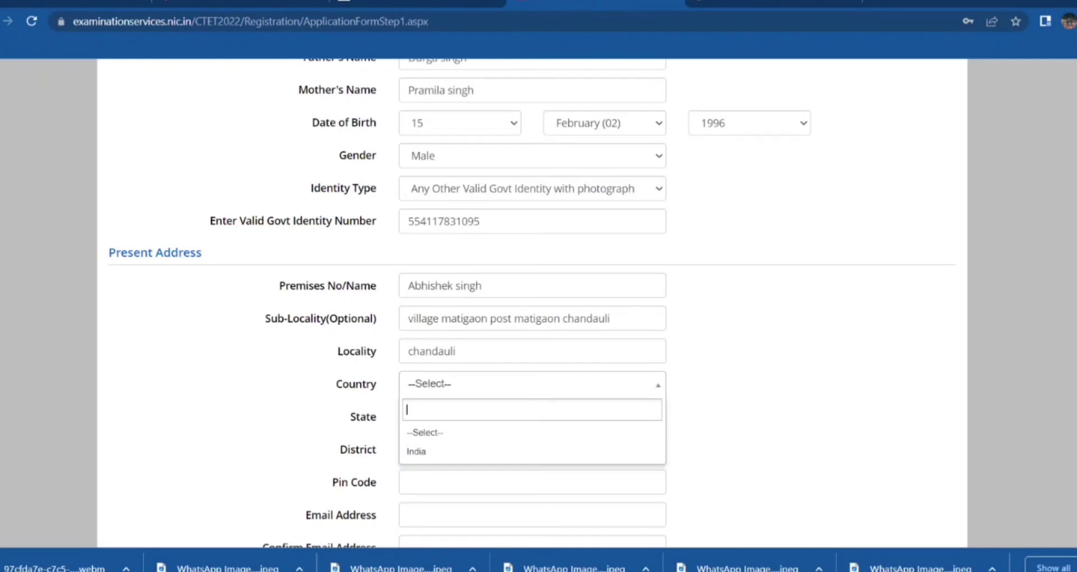
click(443, 452)
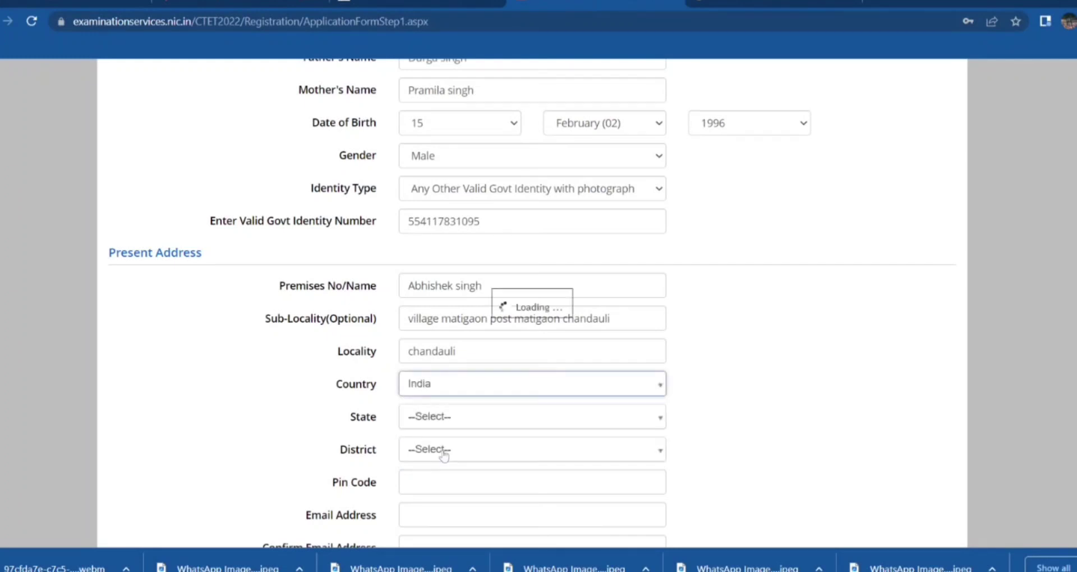
click(463, 424)
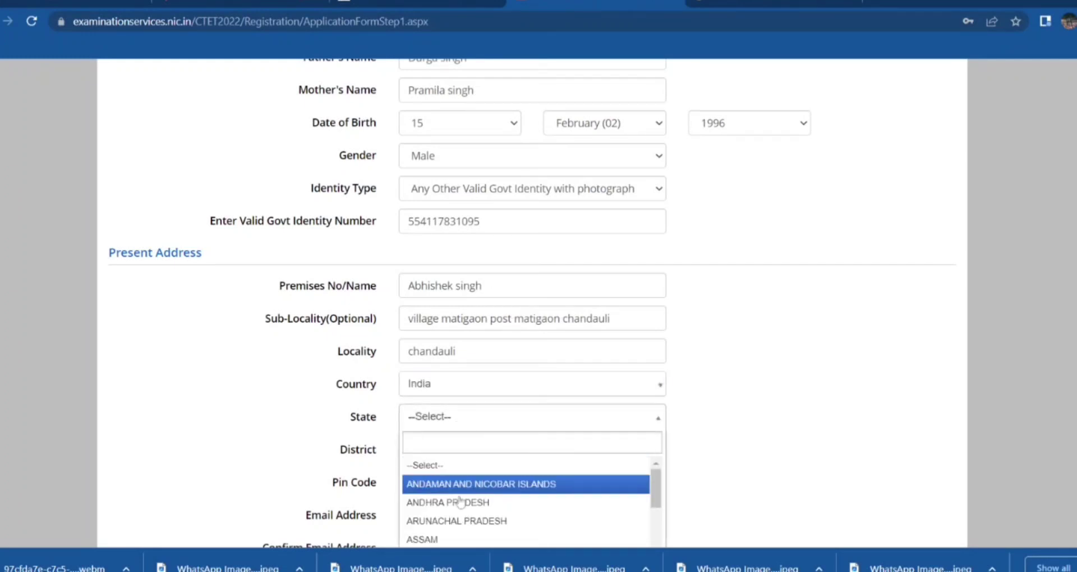
scroll(460, 501, down, 9)
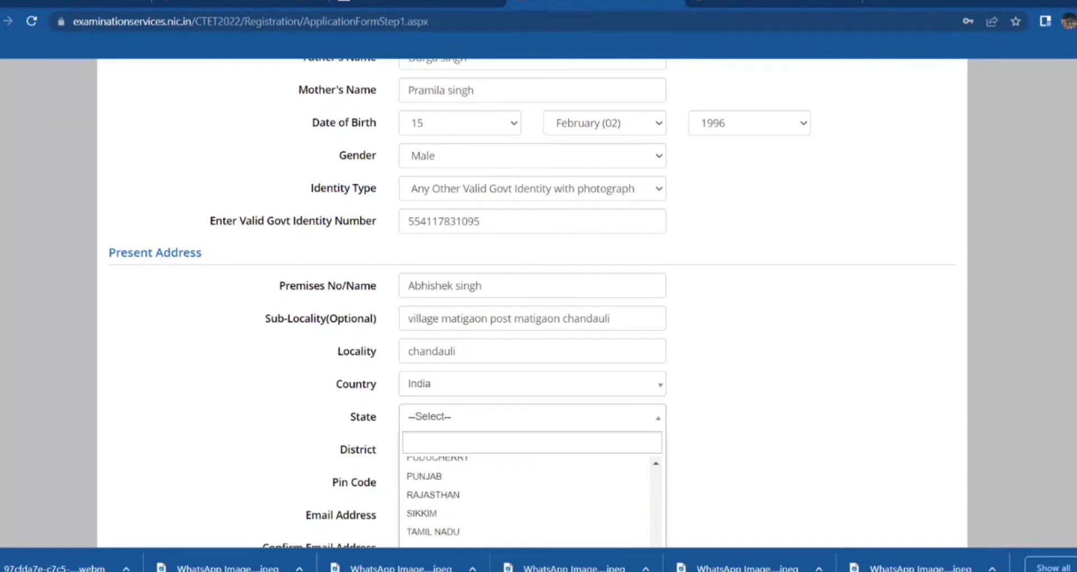
scroll(745, 427, down, 2)
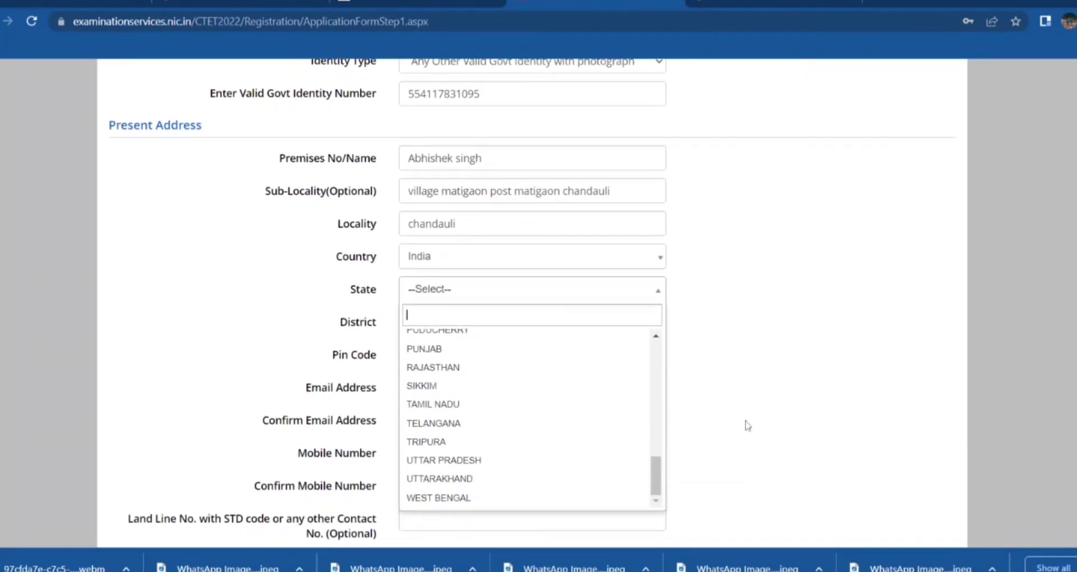
click(465, 460)
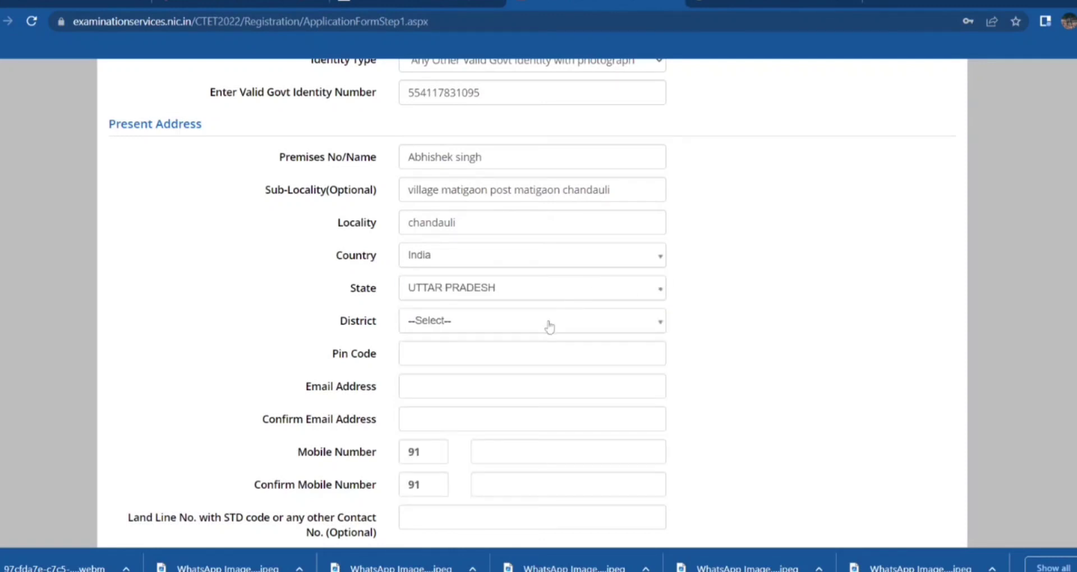
click(550, 327)
scroll(474, 488, down, 5)
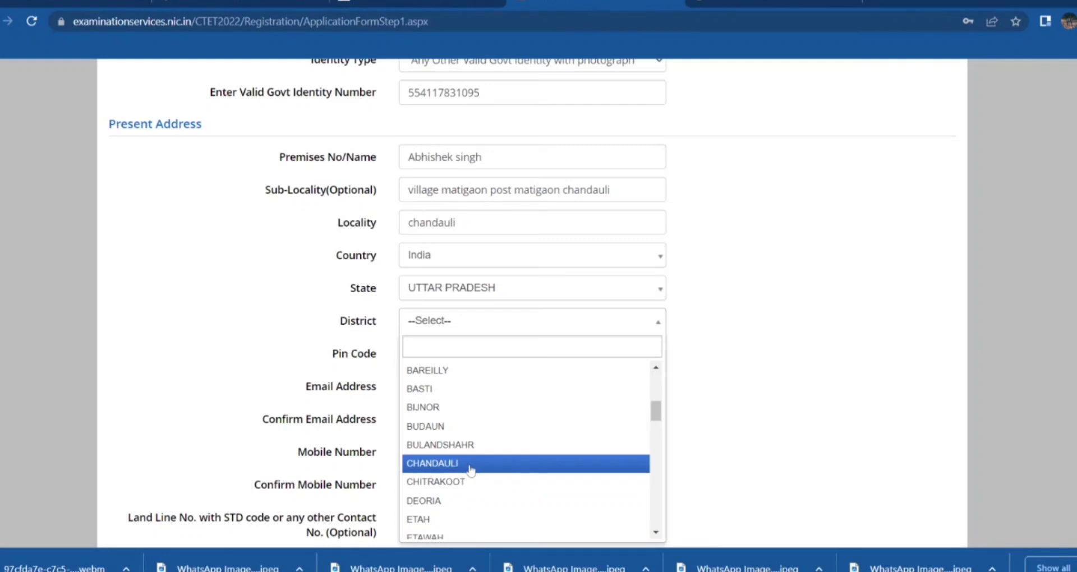
click(470, 466)
click(471, 354)
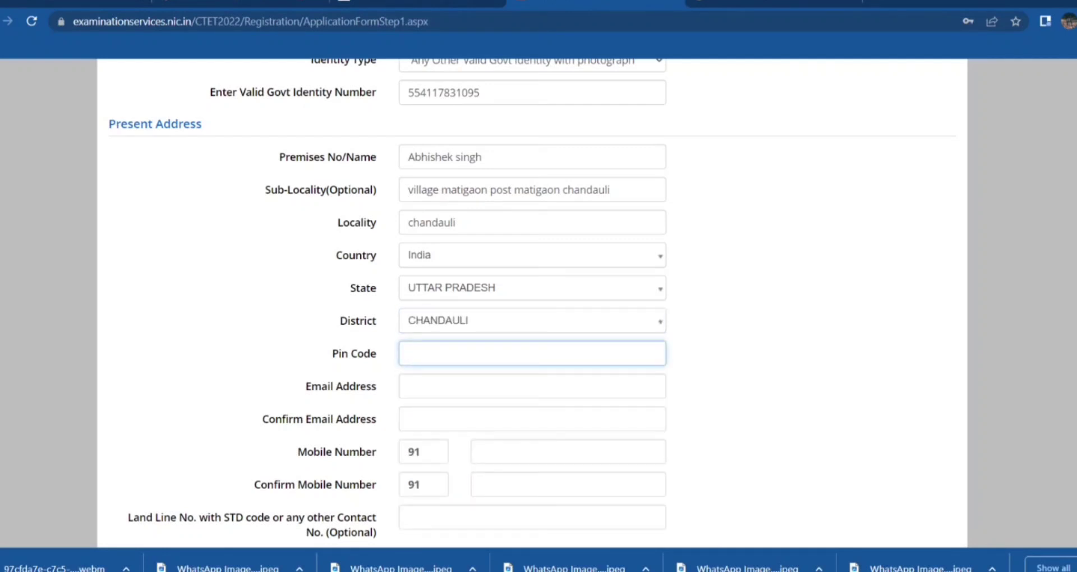
- Enter the pin code and the applicant's e-mail address, trimming the duplicated text
text(232120)
click(471, 387)
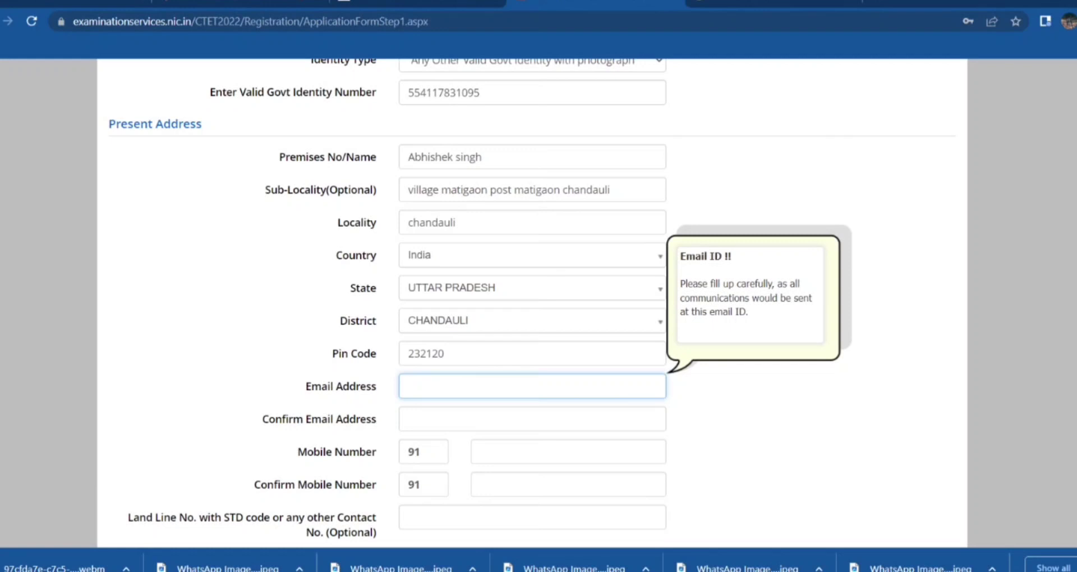
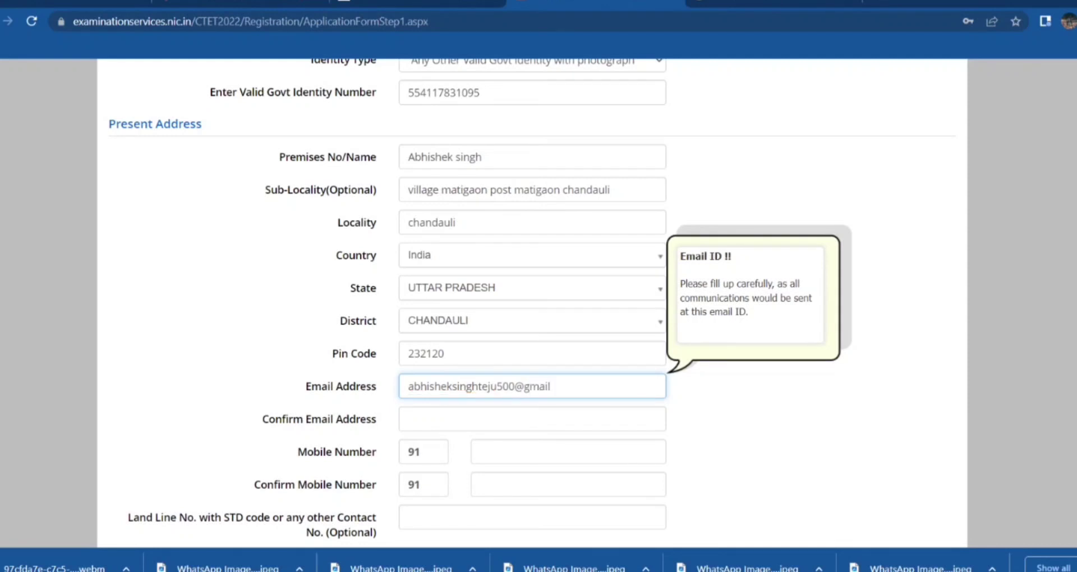
key(Return)
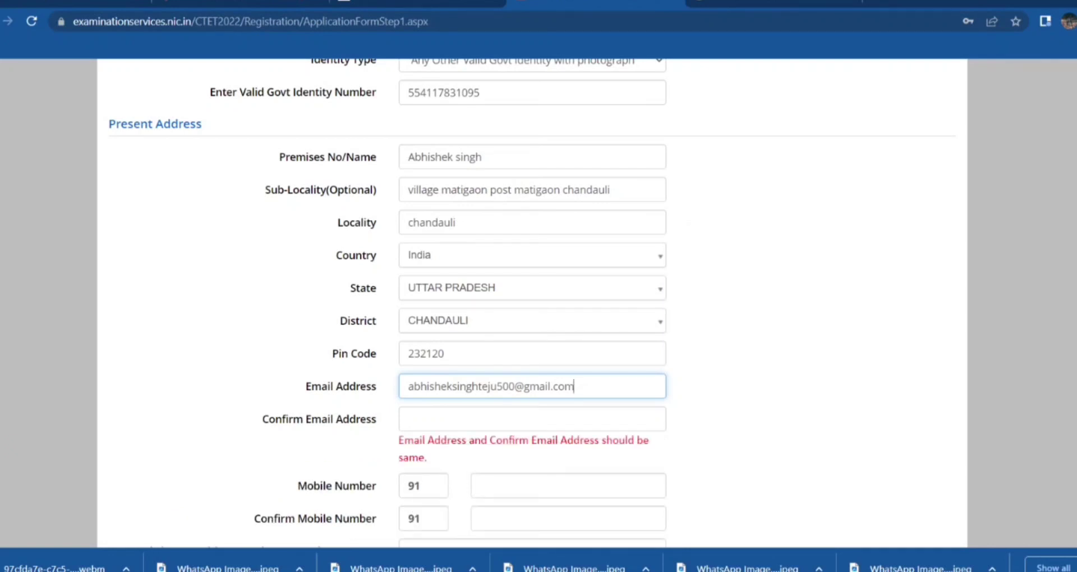
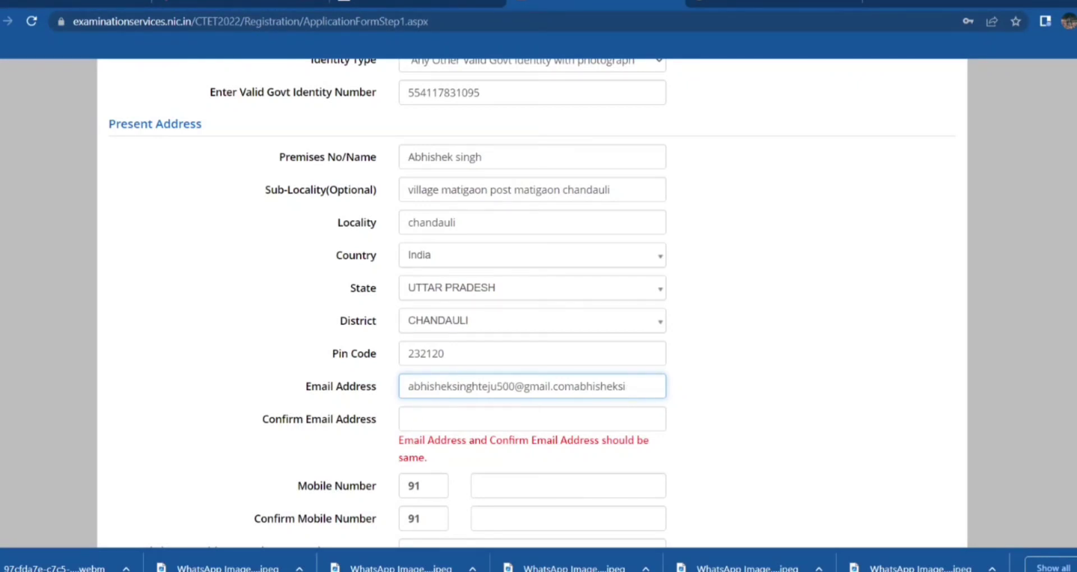
- Re-enter the e-mail in Confirm Email and the mobile number in both mobile fields
click(482, 419)
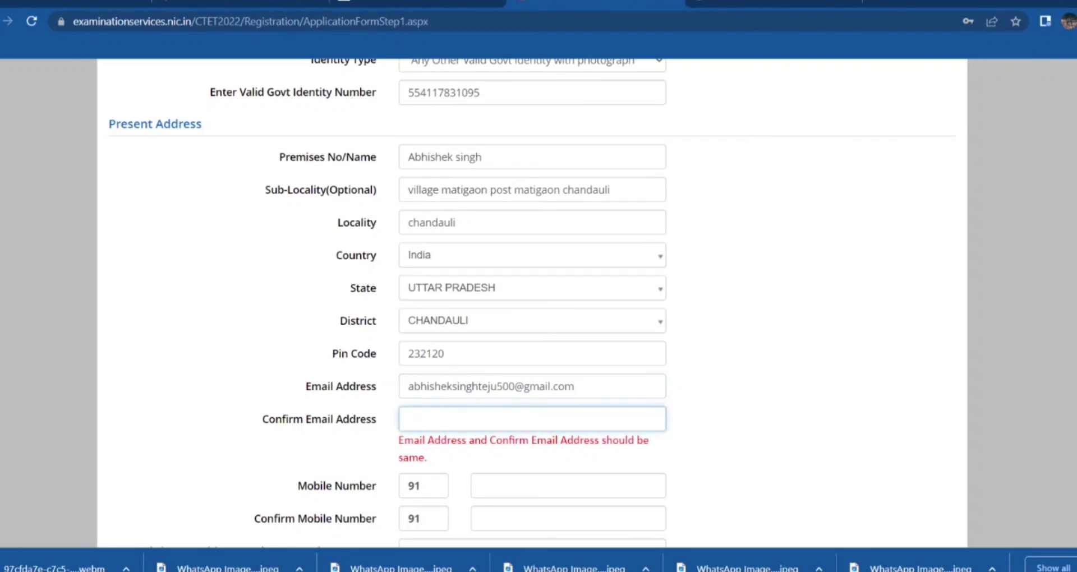
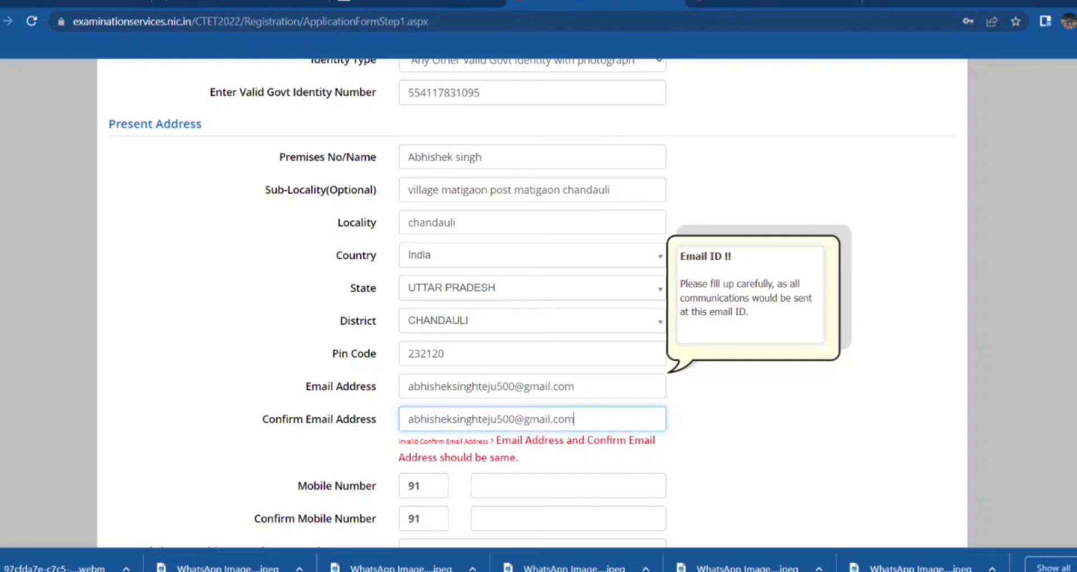
key(Tab)
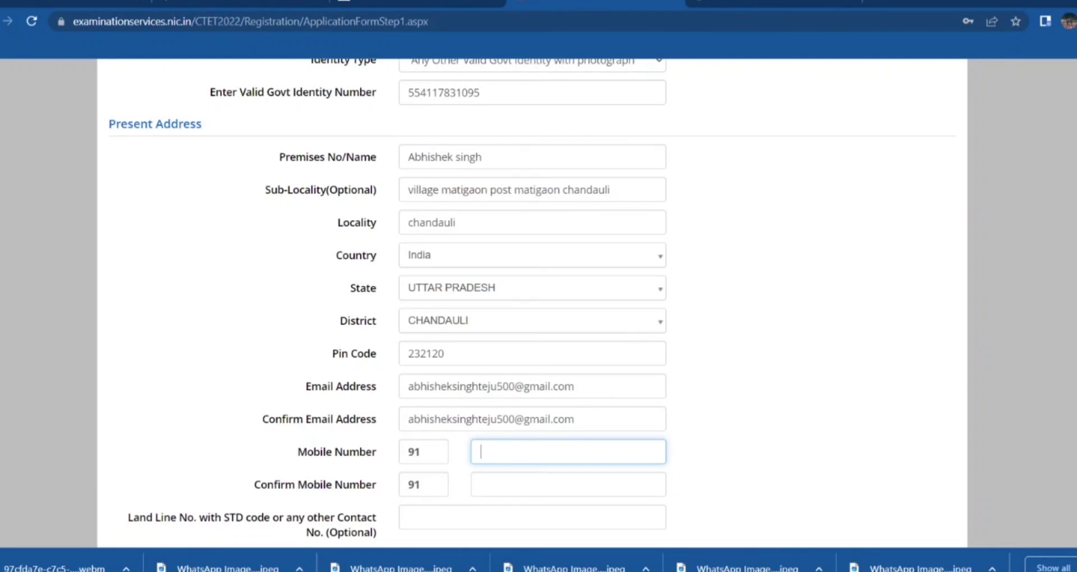
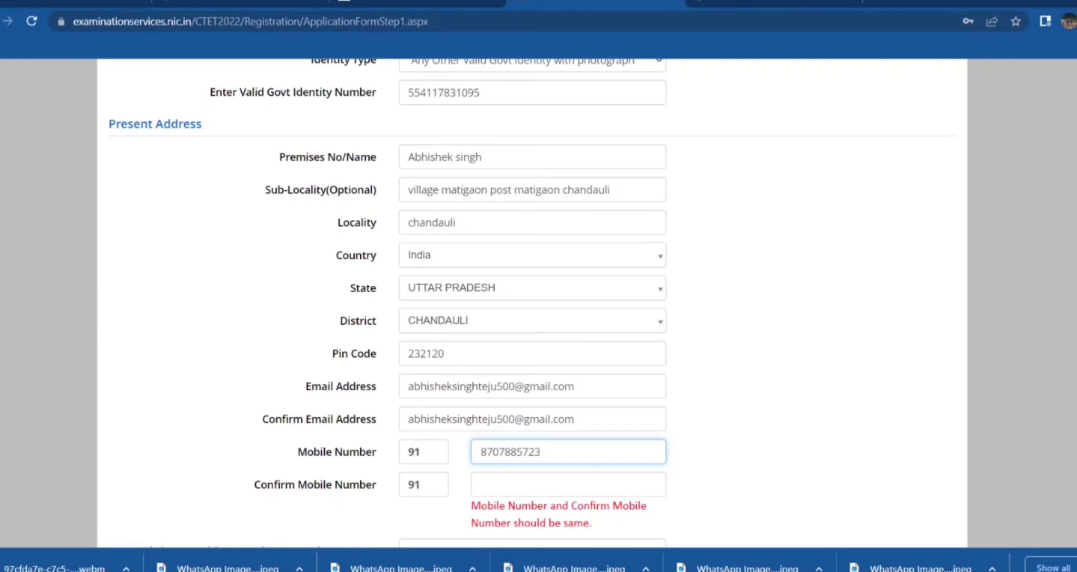
click(482, 485)
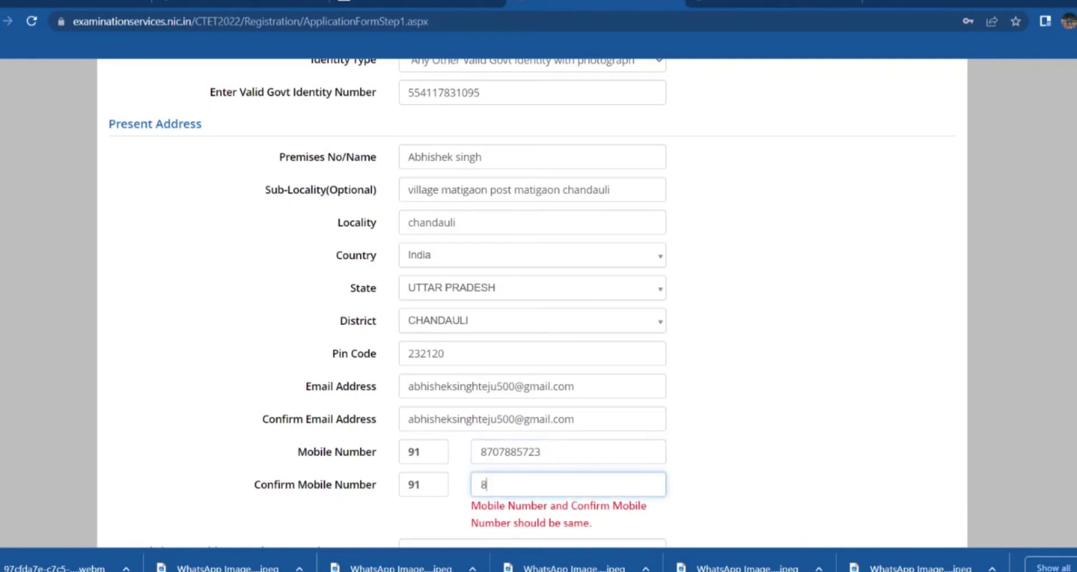
scroll(538, 376, down, 3)
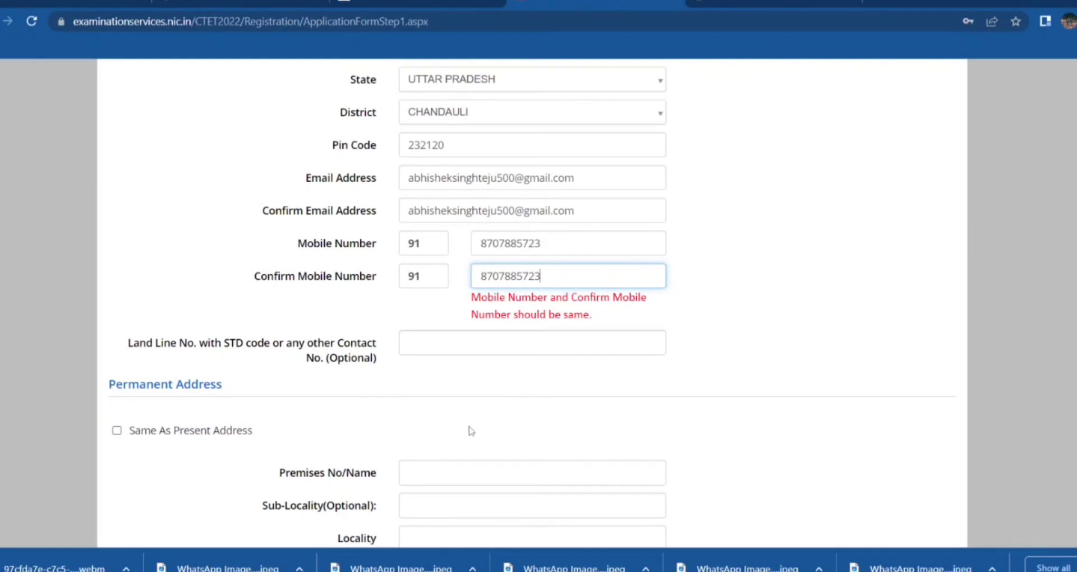
- Tick 'Same As Present Address' for the permanent address
click(120, 432)
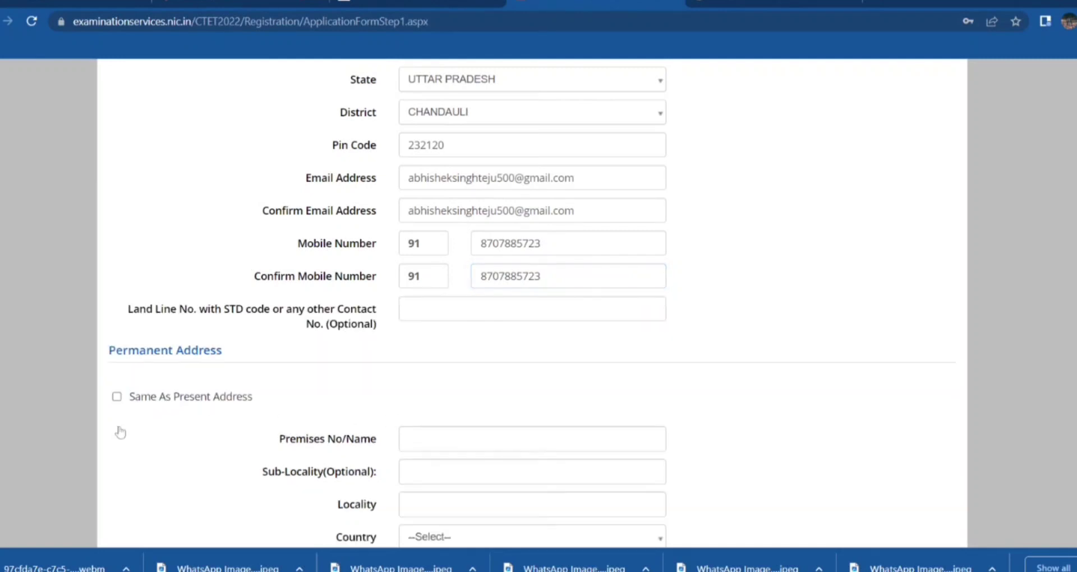
click(117, 396)
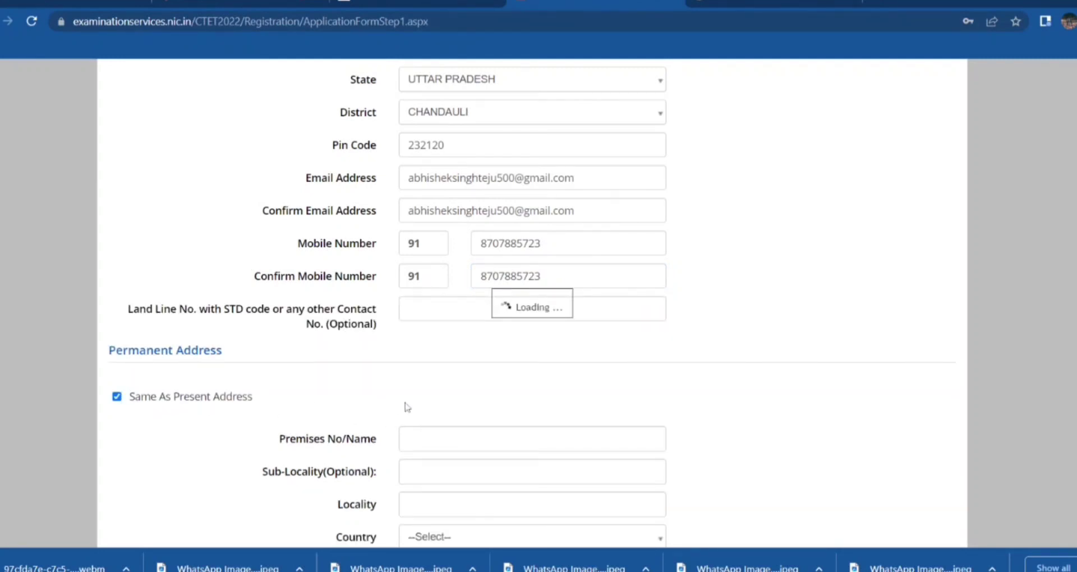
scroll(407, 408, down, 3)
scroll(485, 309, down, 1)
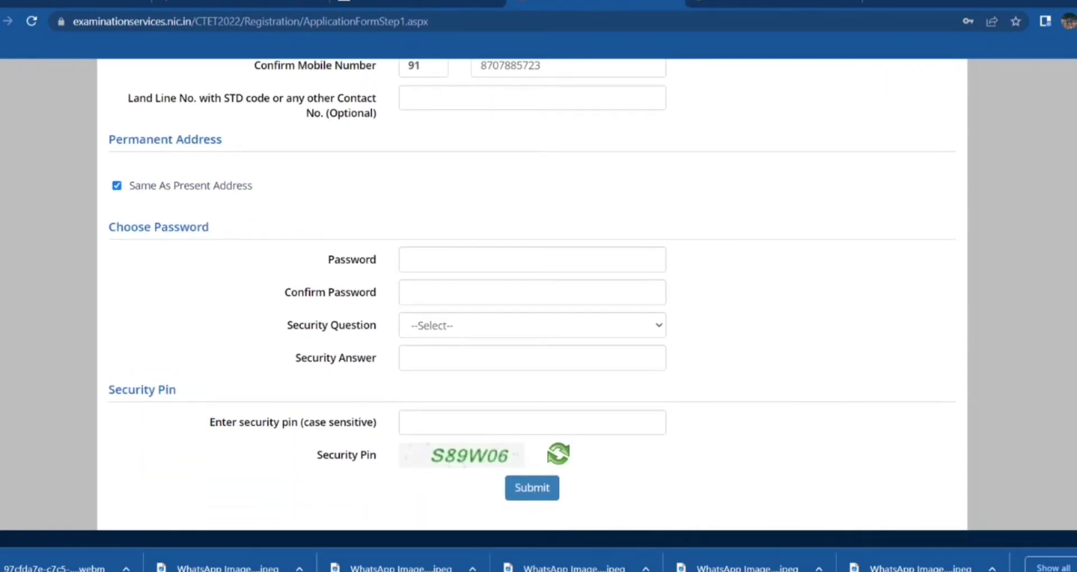
- Type the account password into the Password and Confirm Password fields
click(486, 260)
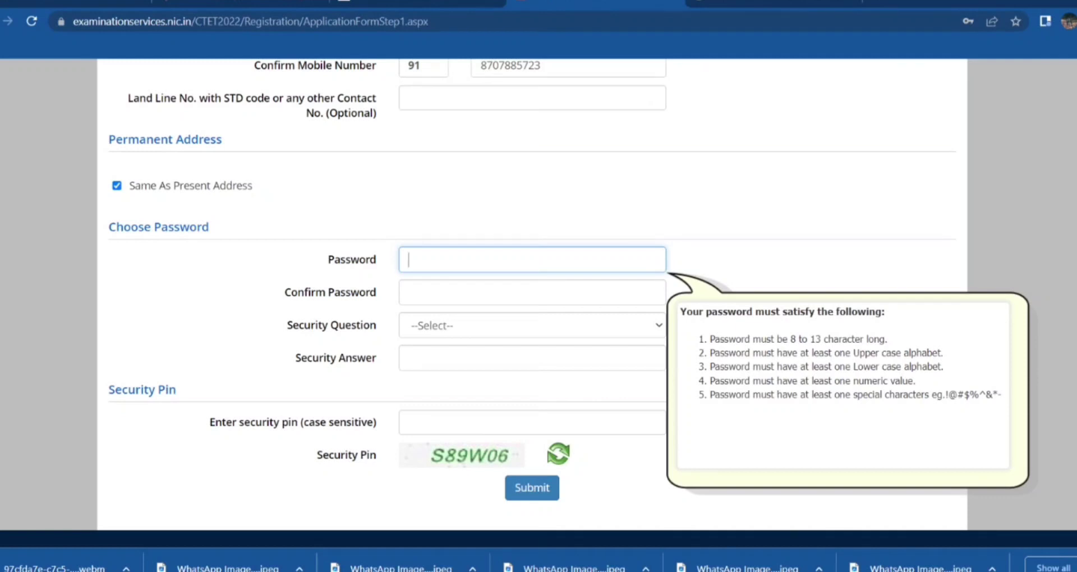
text(•••••••••••)
click(409, 292)
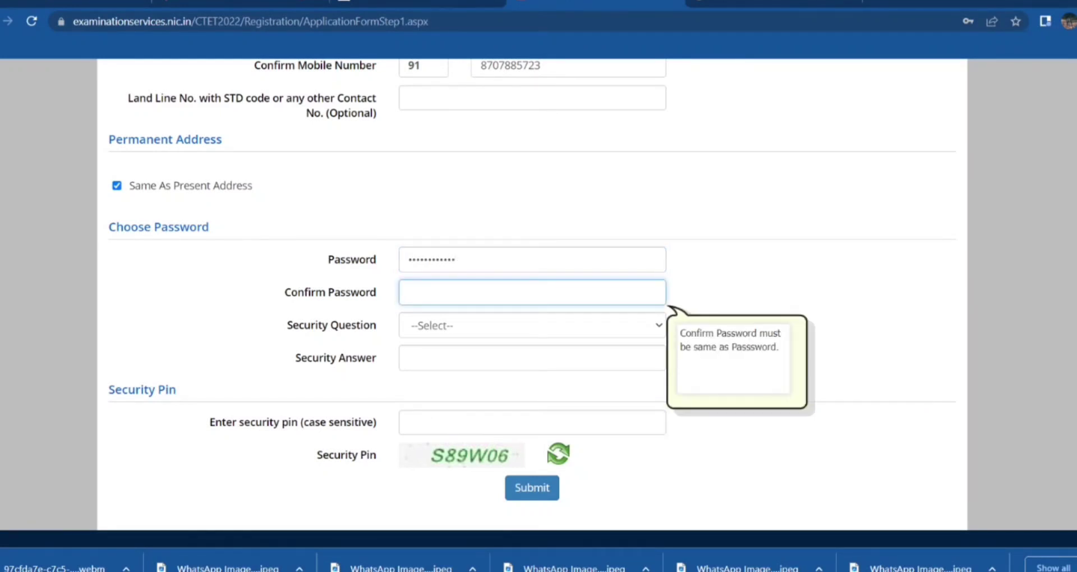
text(•••••••••••)
click(442, 337)
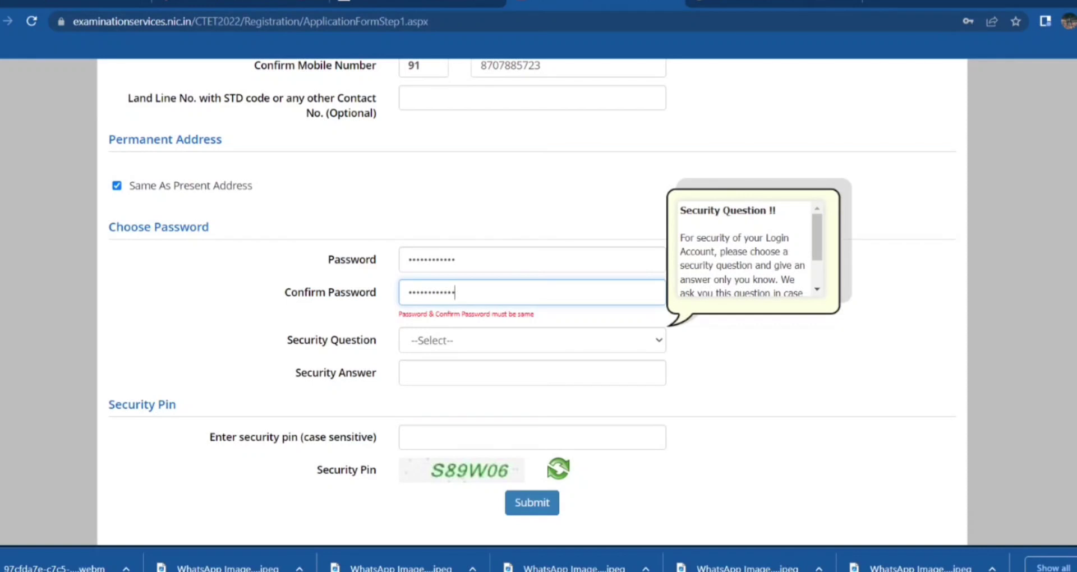
- Clear the mismatched password, remove stray security answer and pin characters, and retype the password
click(478, 261)
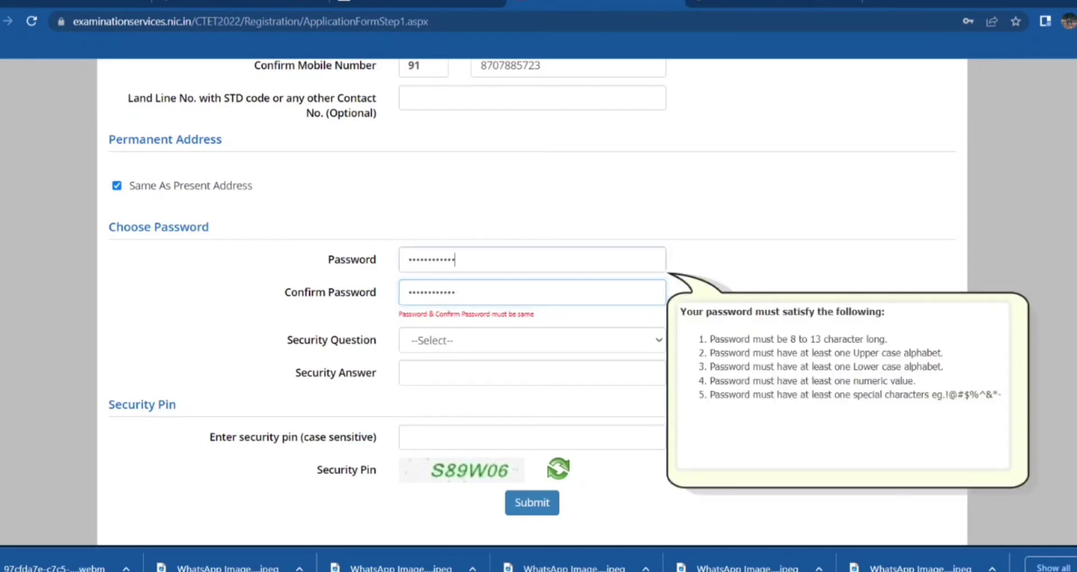
key(BackSpace)
key(BackSpace)
key(BackSpace)
key(BackSpace)
key(BackSpace)
key(BackSpace)
key(BackSpace)
key(BackSpace)
key(BackSpace)
key(BackSpace)
key(BackSpace)
key(BackSpace)
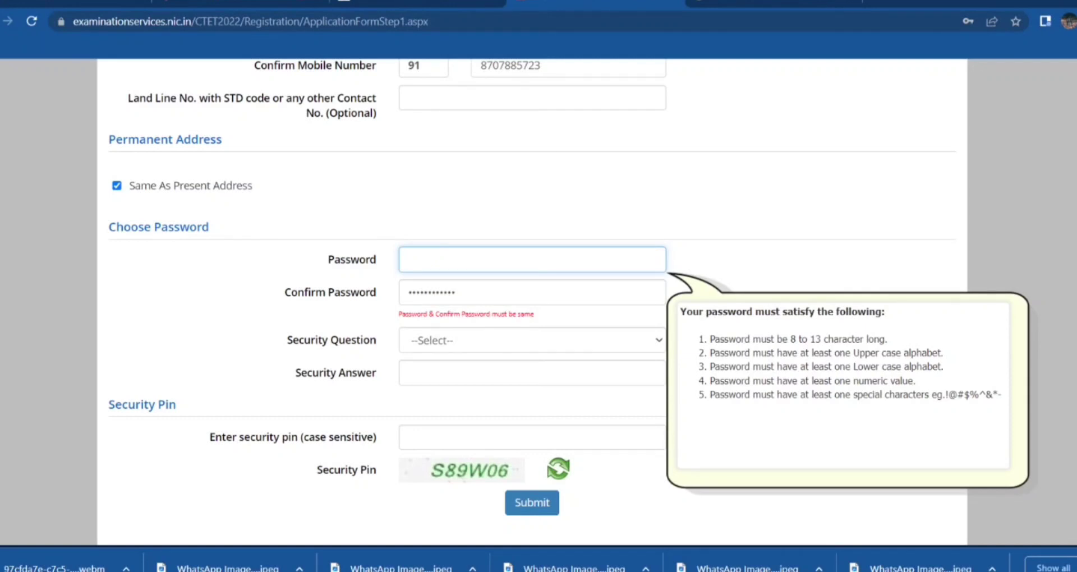
text(Sa)
key(BackSpace)
key(BackSpace)
key(BackSpace)
key(Tab)
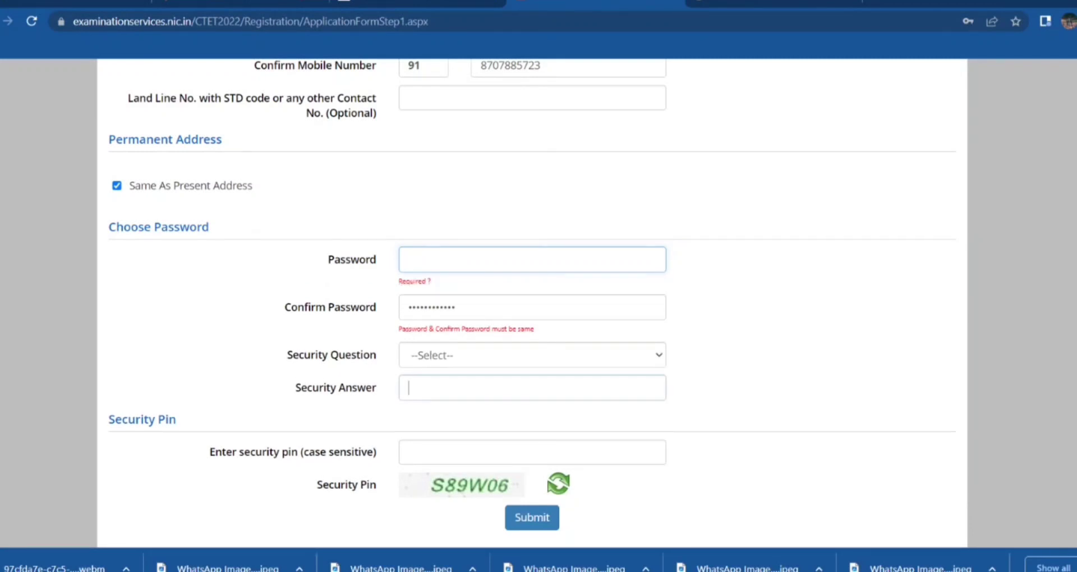
click(409, 387)
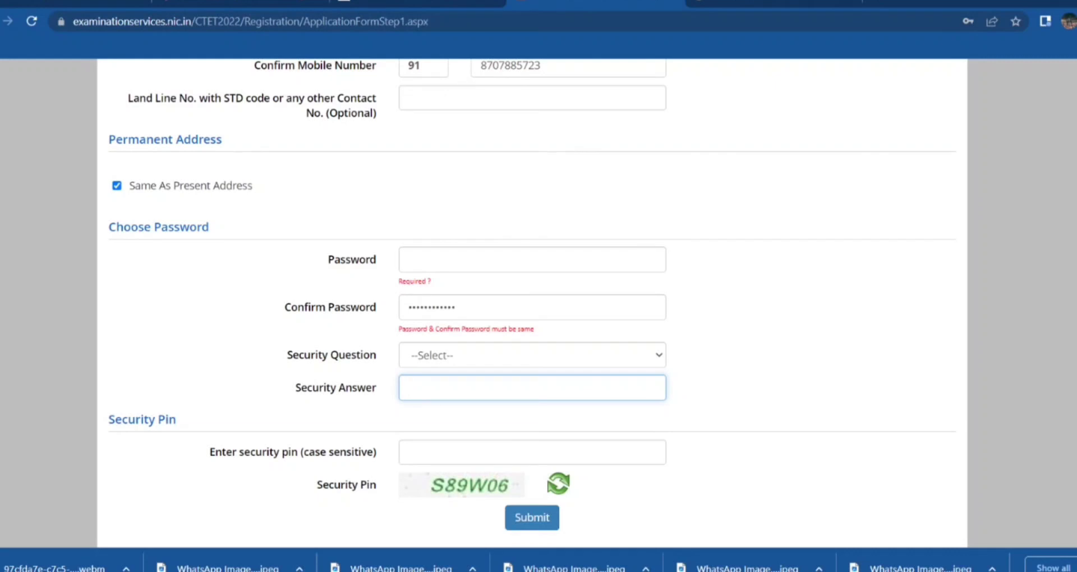
text(•)
key(BackSpace)
key(Tab)
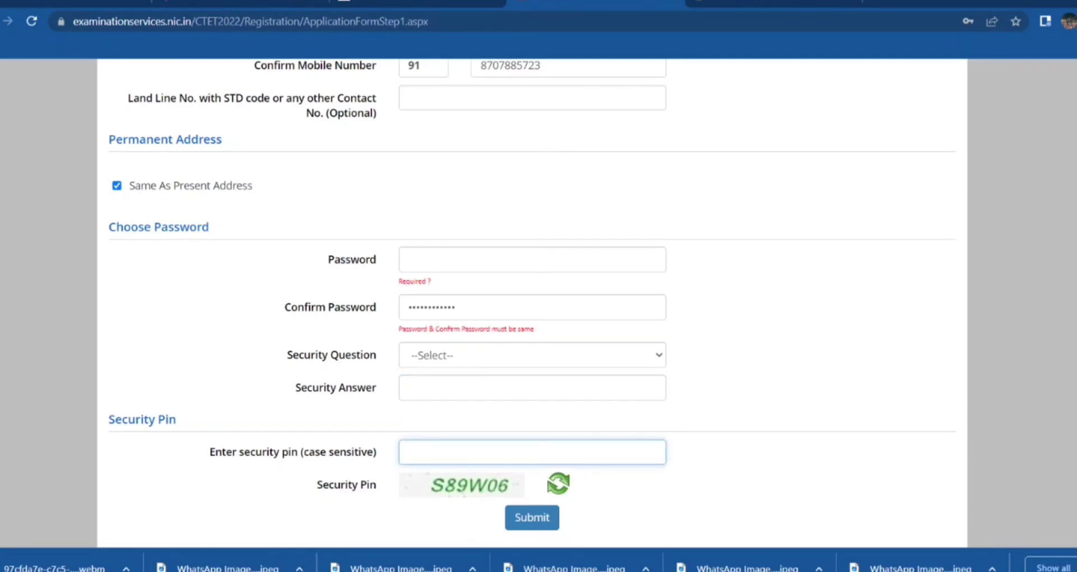
text(a)
key(BackSpace)
click(446, 259)
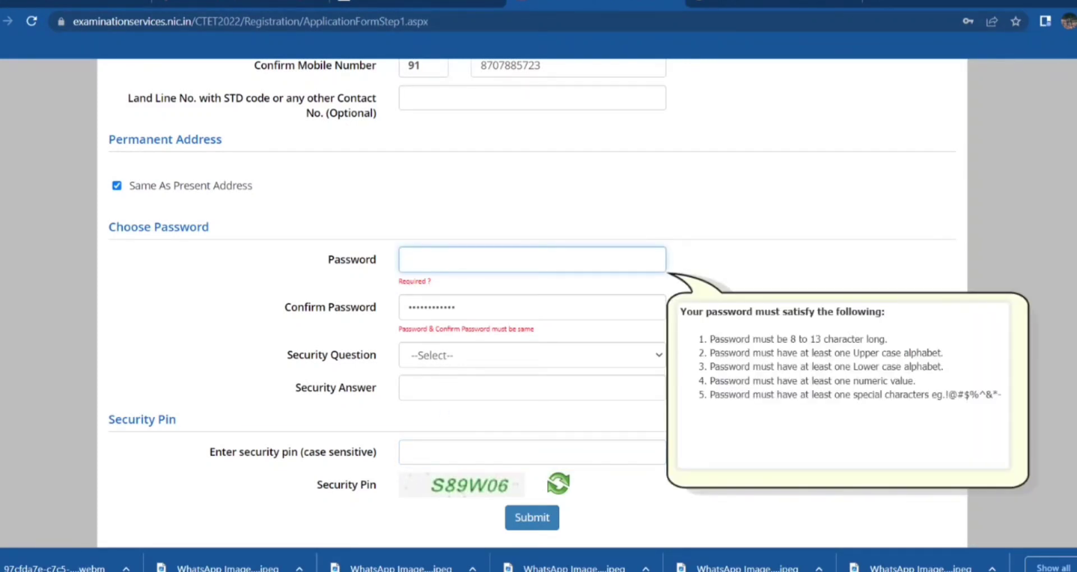
- Choose 'What is your neighbour's pet name ?' as the security question and type the secret answer
click(465, 310)
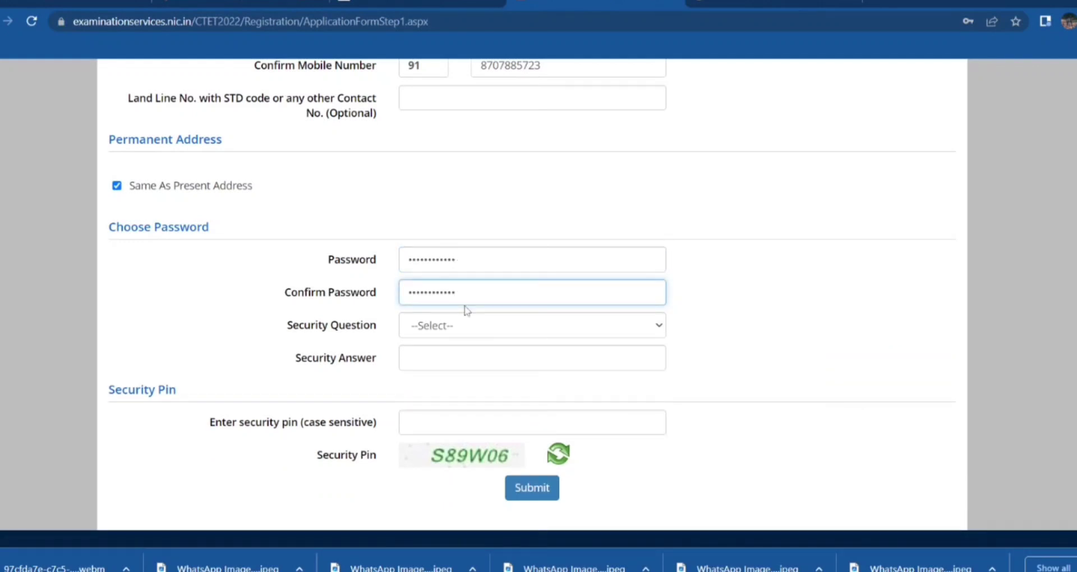
click(462, 328)
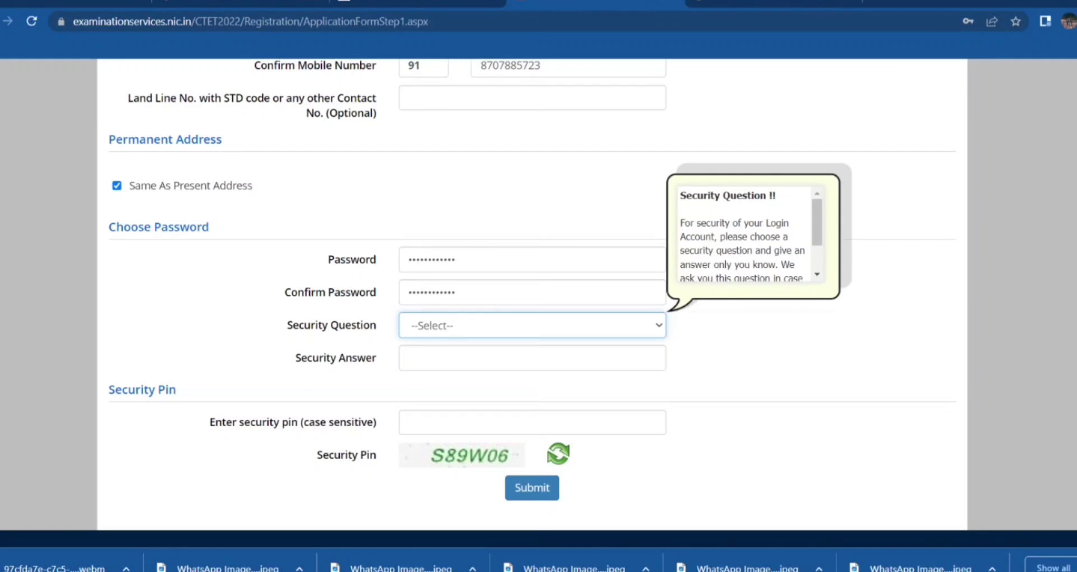
key(Down)
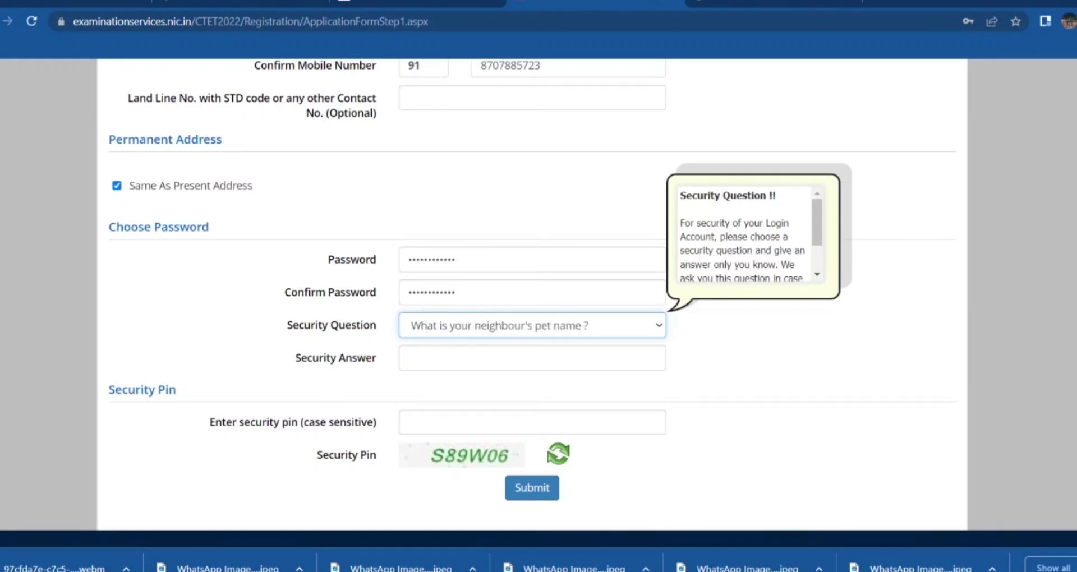
click(531, 358)
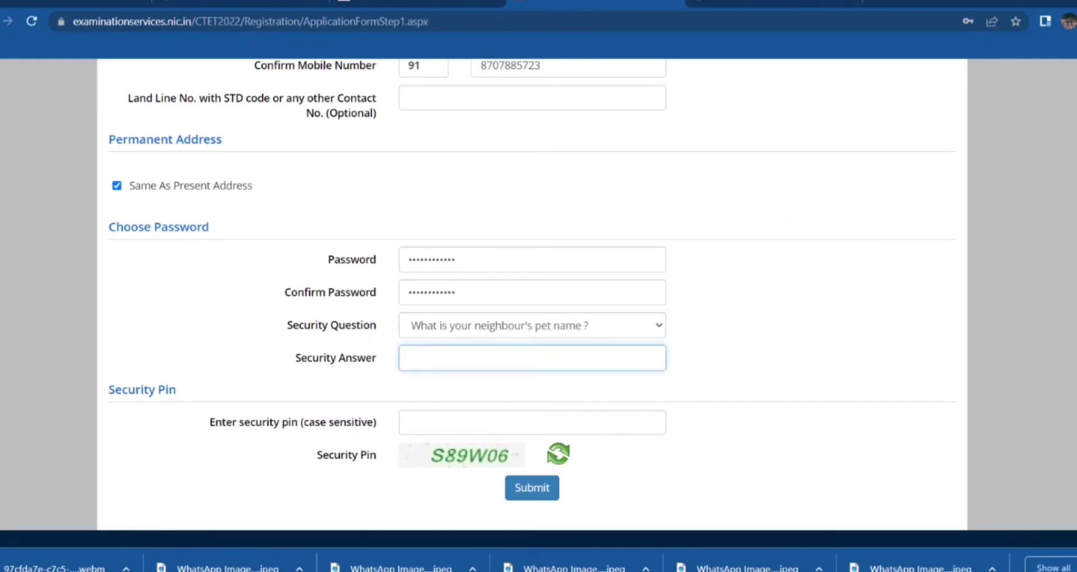
text(•••••)
- Enter the case-sensitive security pin shown in the image, correcting a mistyped first character
click(446, 422)
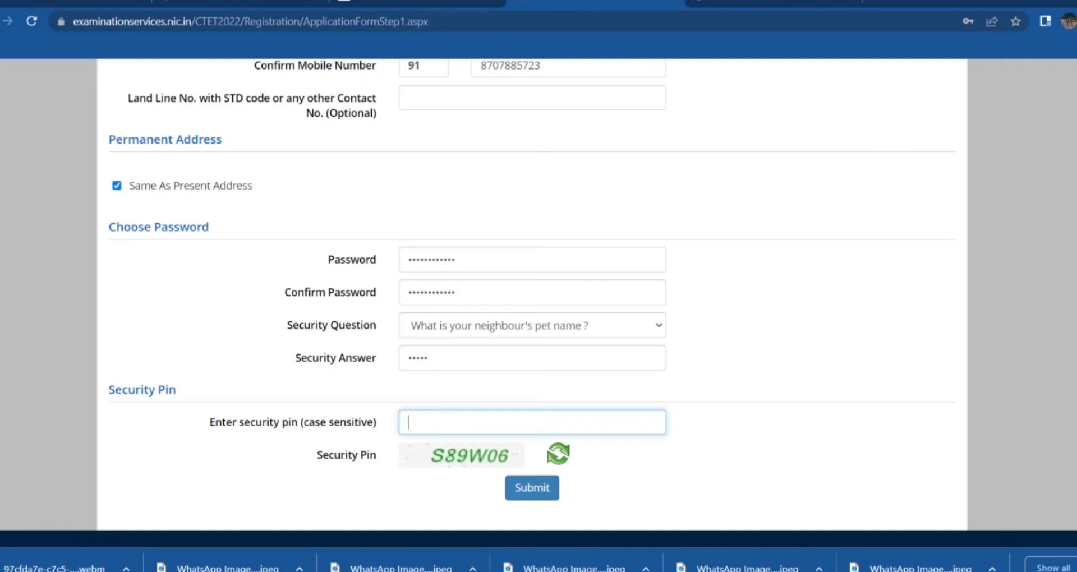
text(S)
key(BackSpace)
text(S89W06)
scroll(636, 389, up, 13)
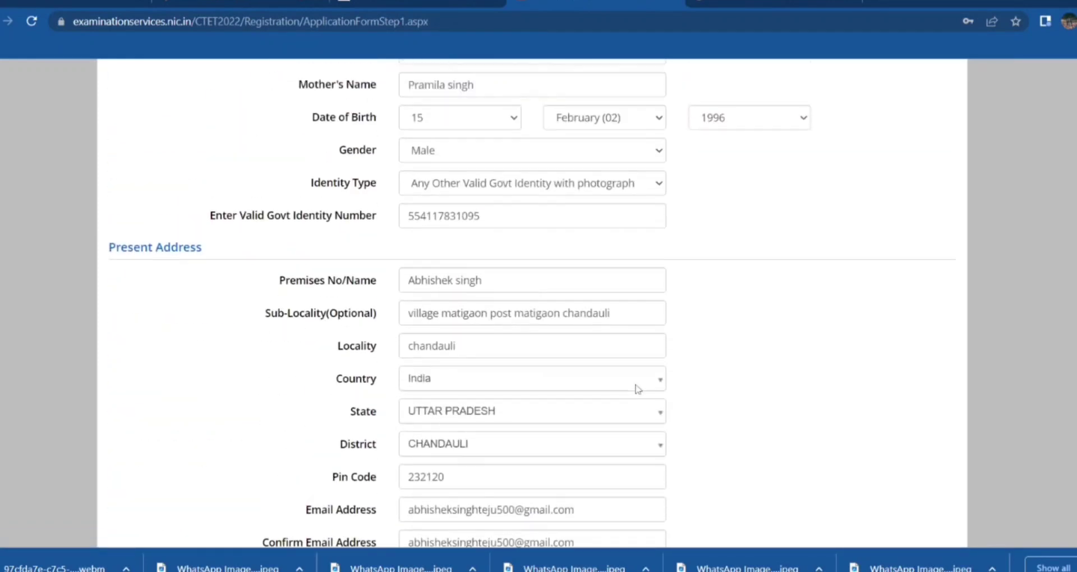
scroll(637, 389, down, 13)
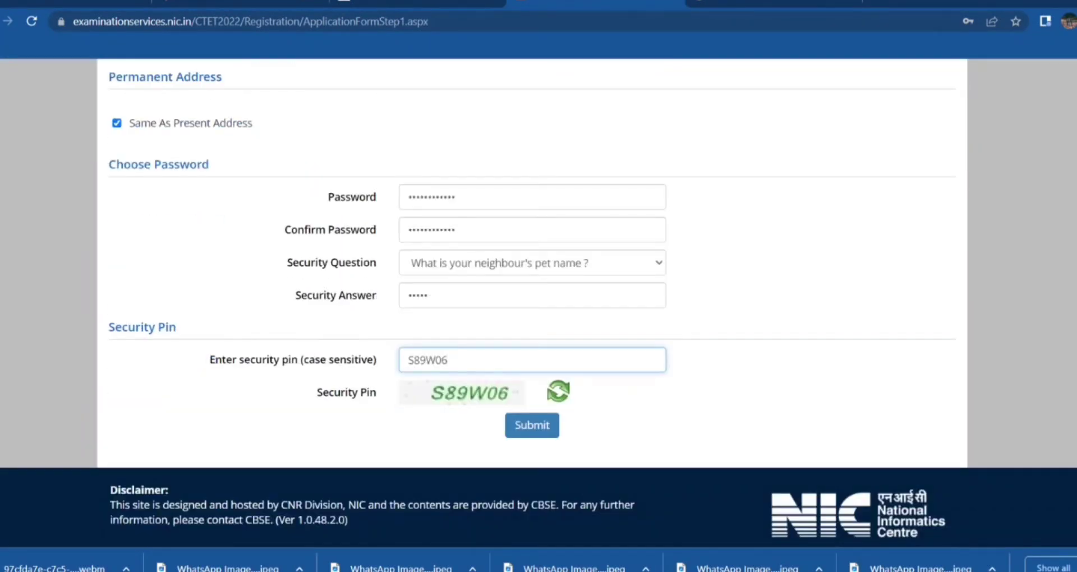
- Submit the registration details, dismiss the Review Page notice, and scroll down to the checklist
click(539, 429)
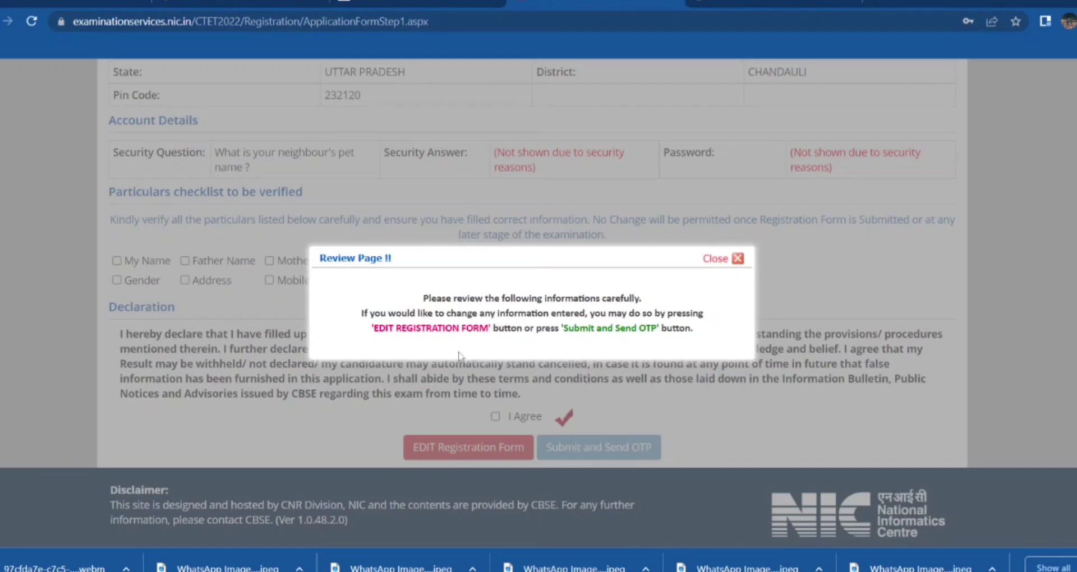
click(738, 262)
scroll(354, 345, up, 6)
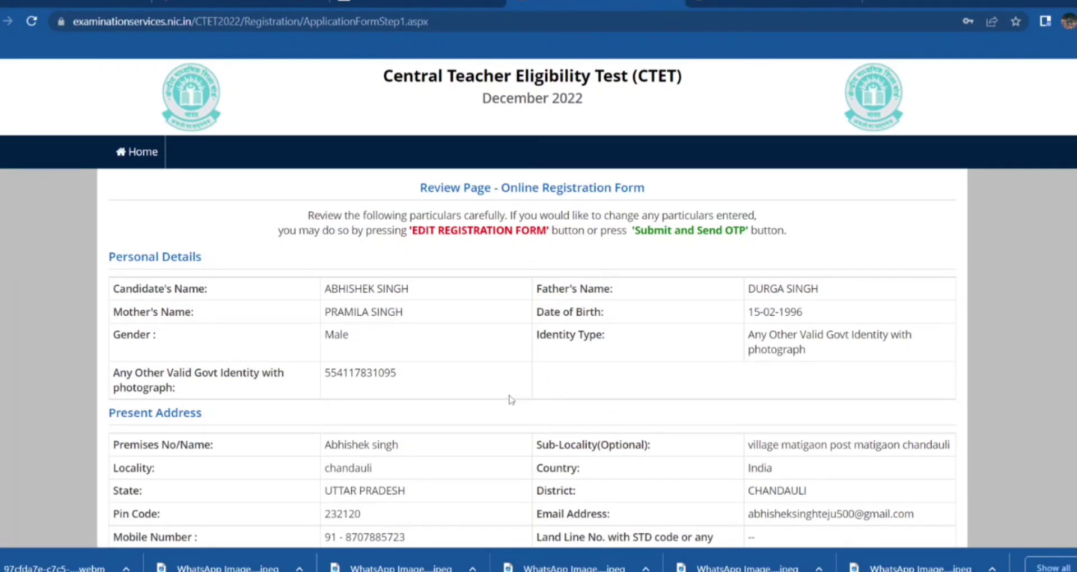
scroll(923, 387, down, 6)
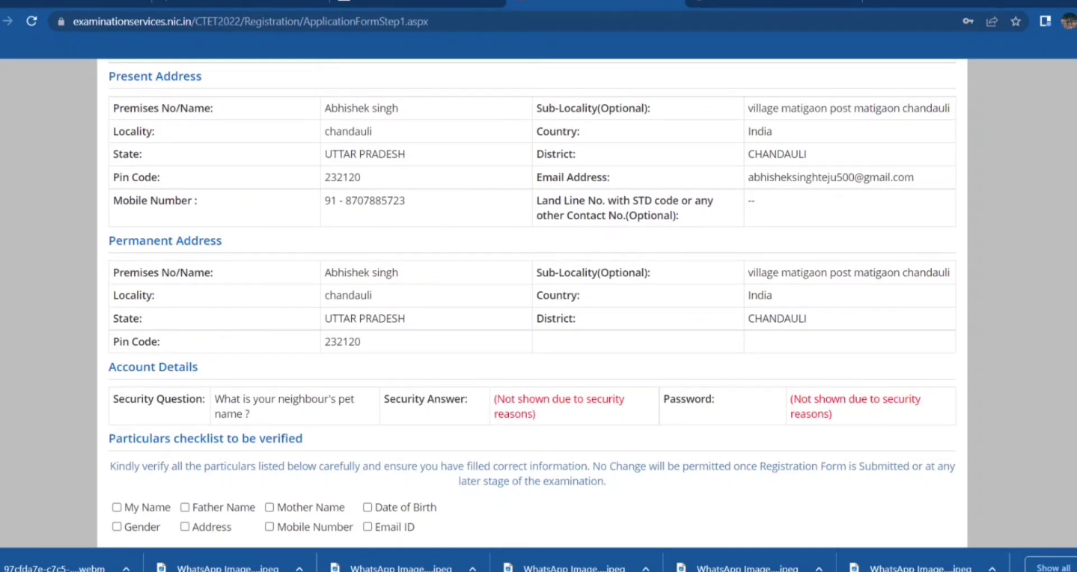
scroll(569, 542, down, 2)
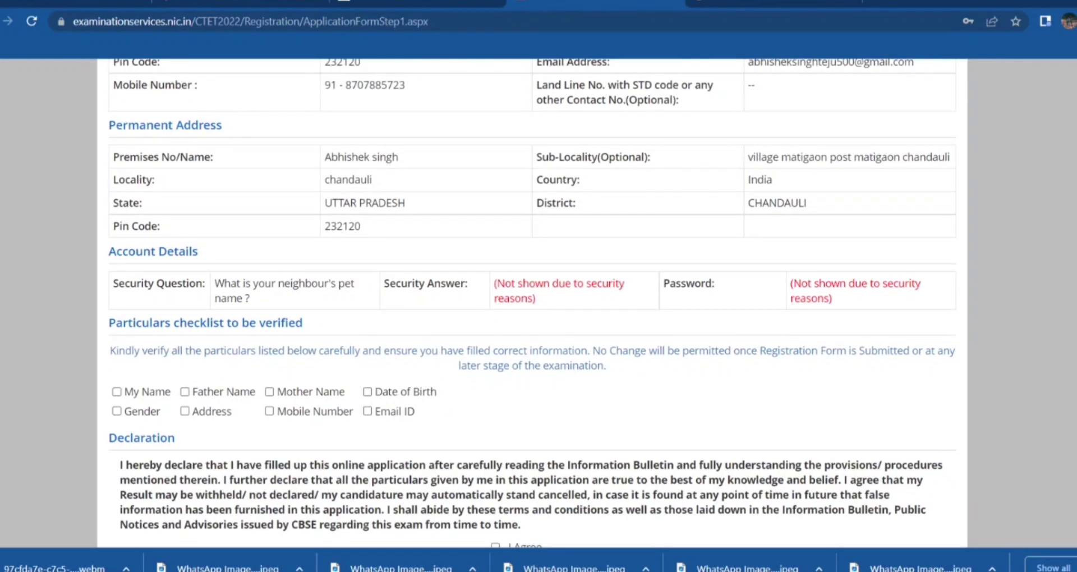
scroll(567, 544, down, 2)
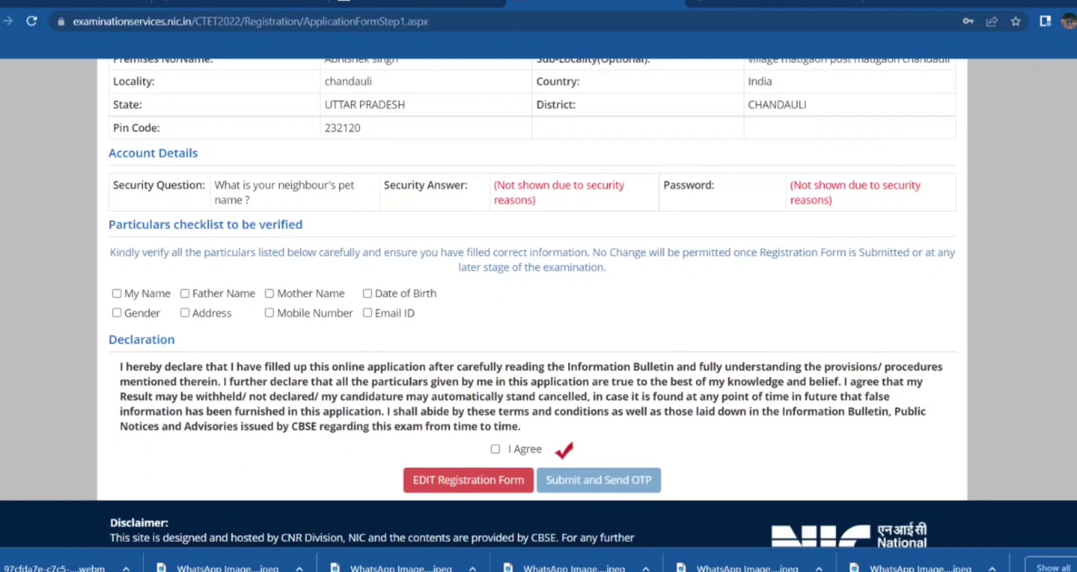
- Tick all eight checklist items: names, date of birth, gender, address, mobile number and email ID
click(117, 294)
click(191, 294)
click(270, 294)
click(368, 293)
click(116, 313)
click(185, 313)
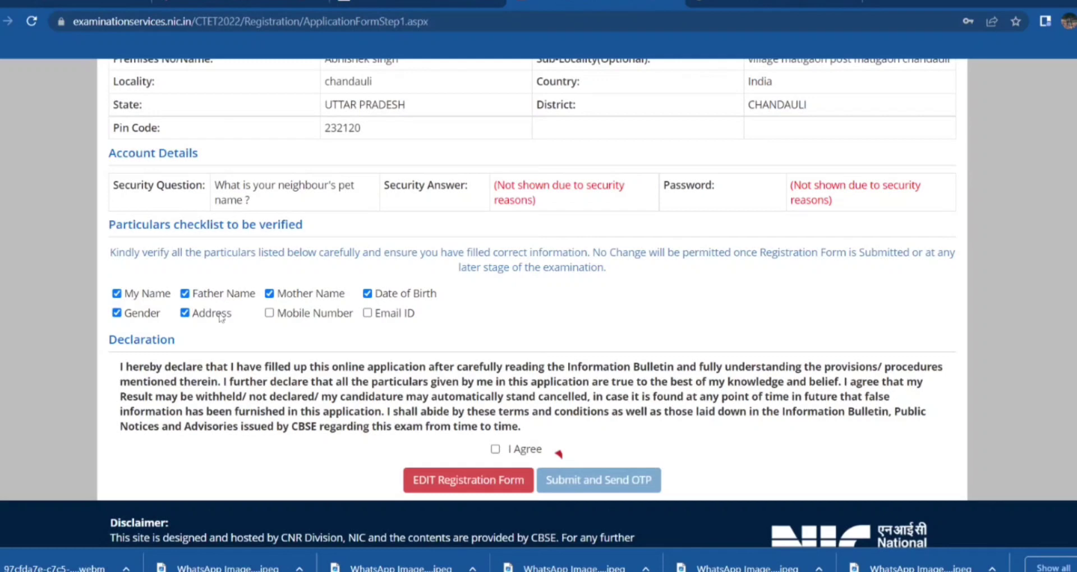
click(269, 313)
click(367, 313)
- Accept the I Agree declaration and submit the form to request an OTP
scroll(584, 360, up, 8)
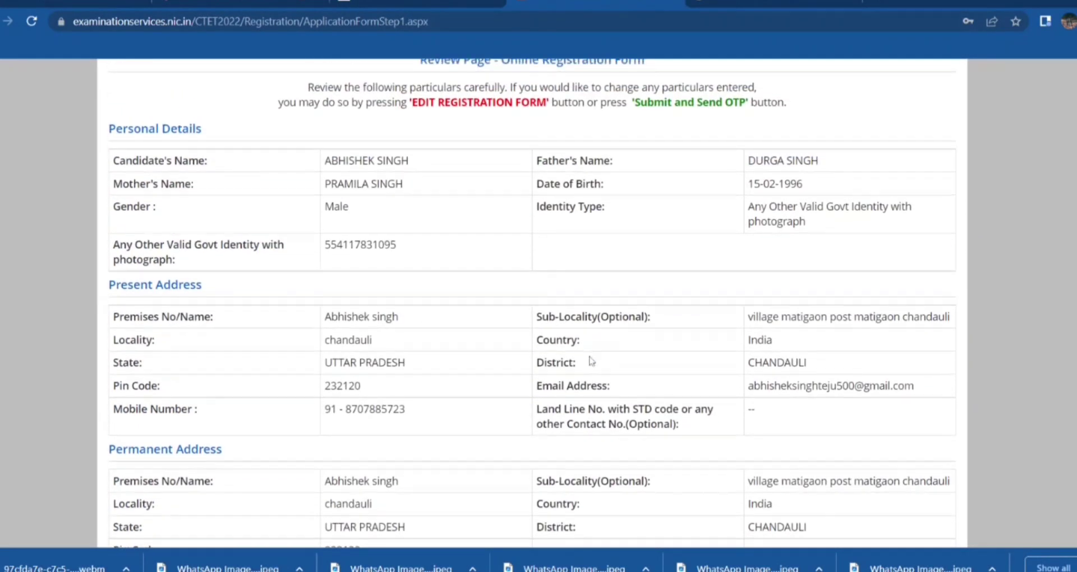
scroll(532, 303, down, 2)
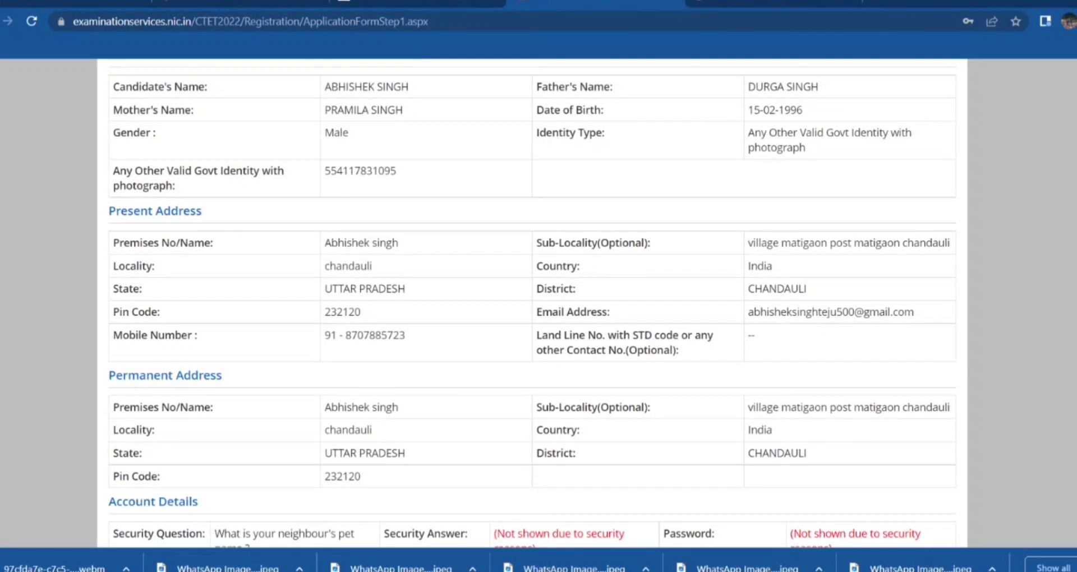
scroll(558, 420, down, 7)
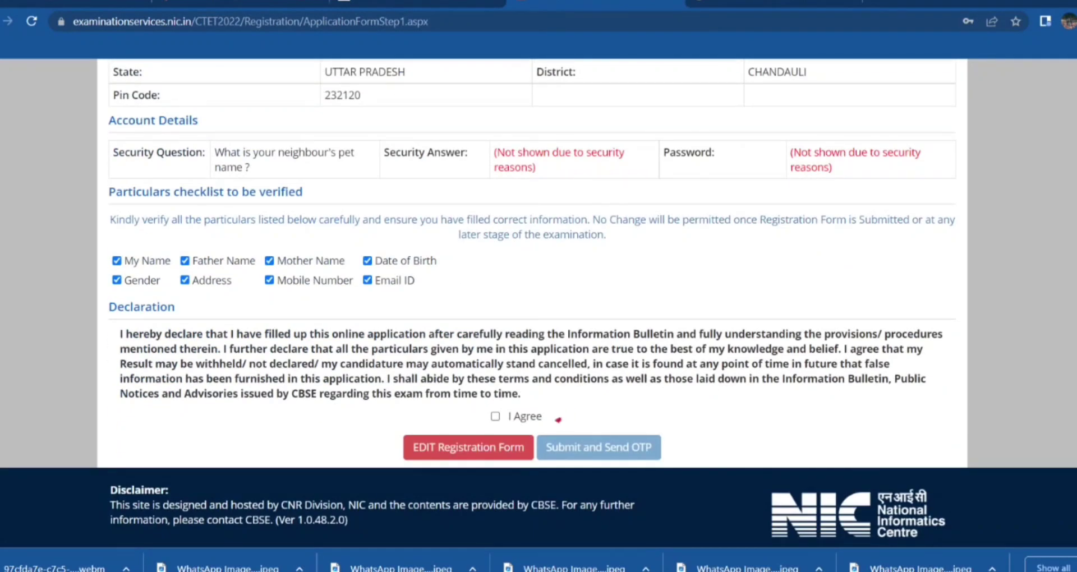
scroll(650, 295, up, 4)
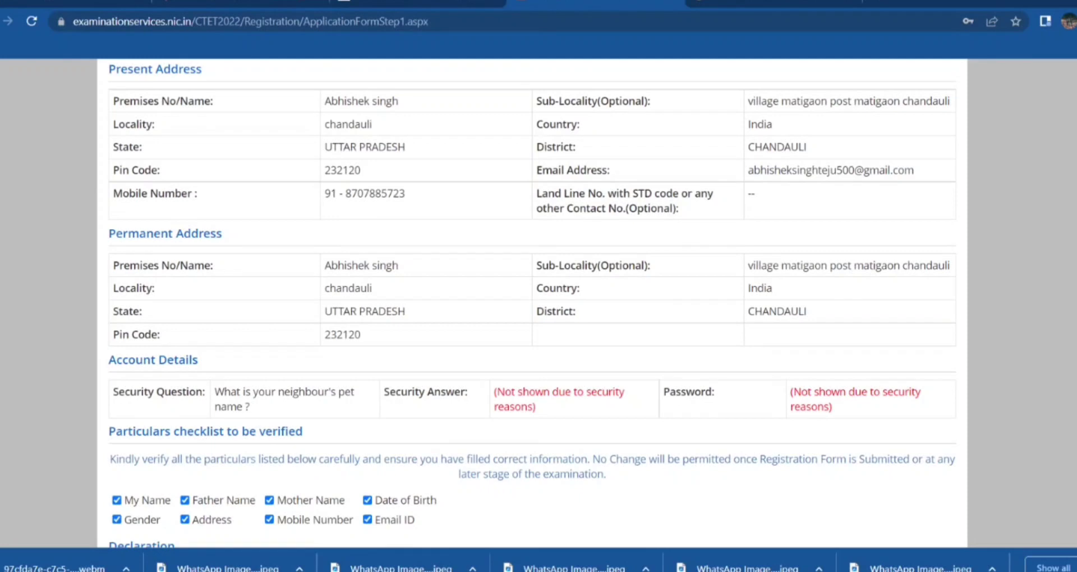
scroll(559, 543, down, 2)
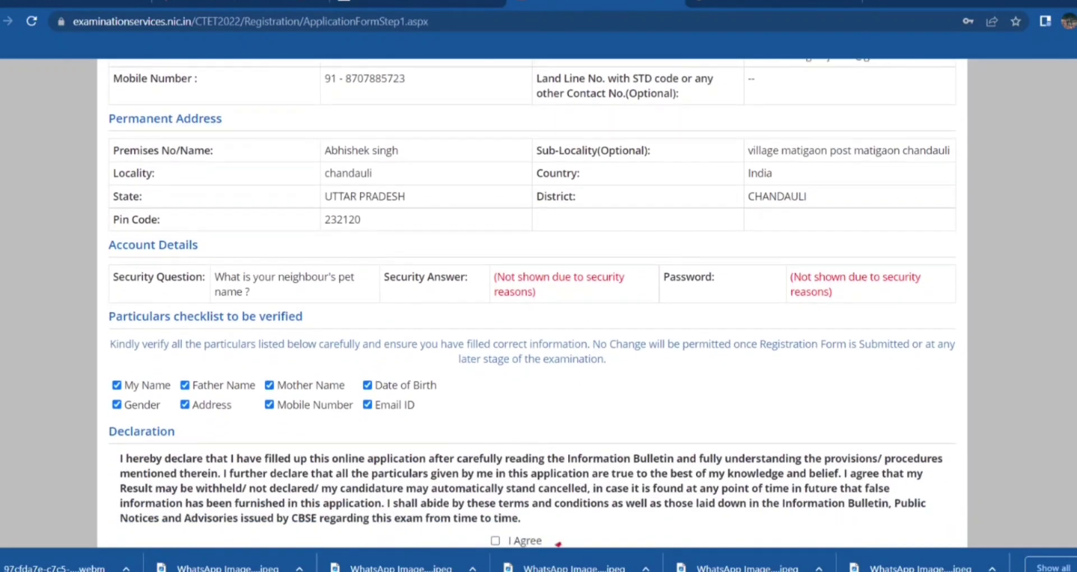
scroll(532, 303, down, 2)
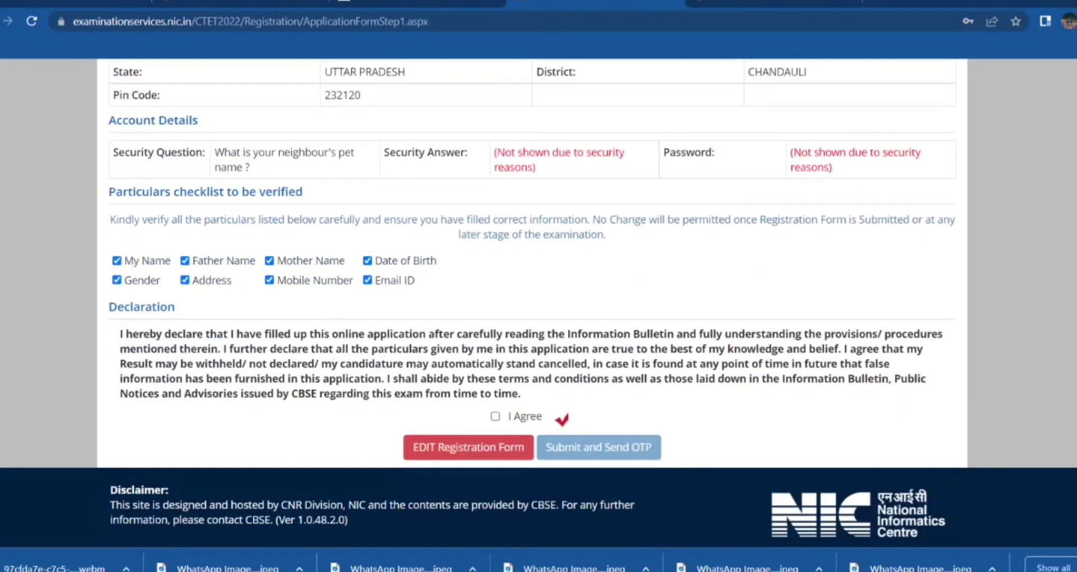
click(495, 417)
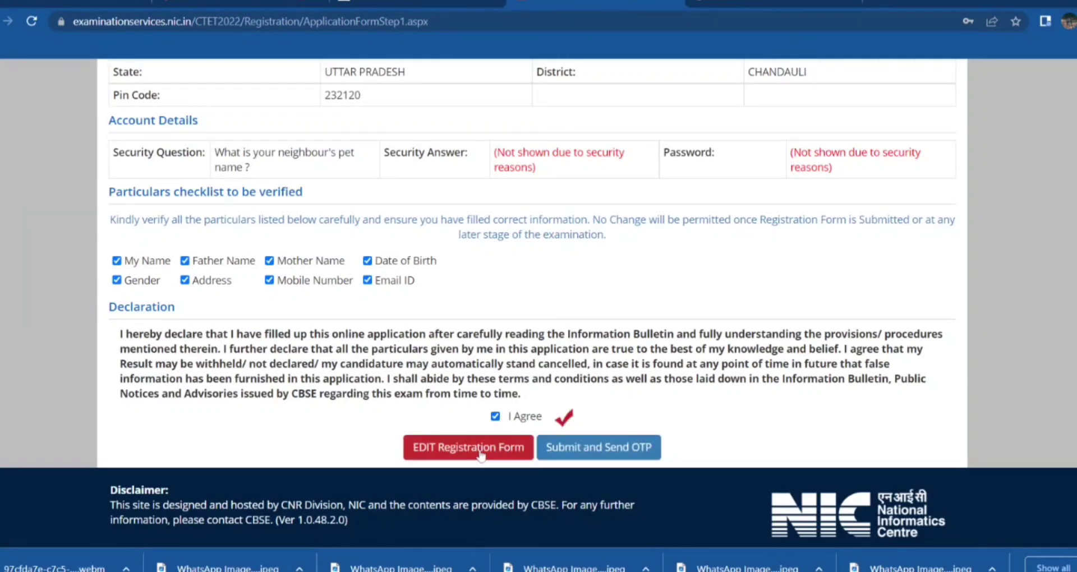
click(610, 449)
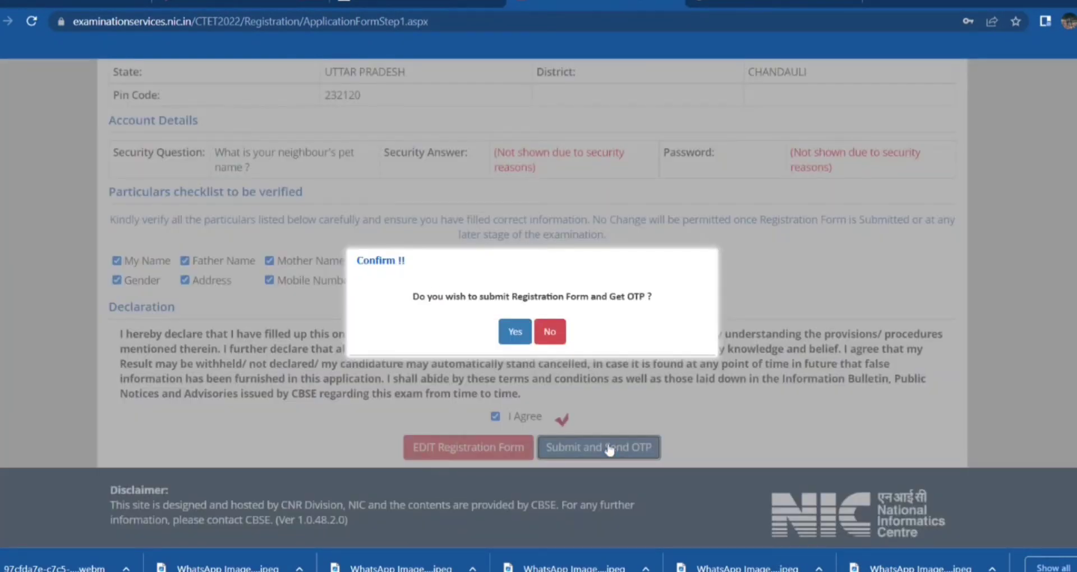
- Confirm submission, enter the OTP received by SMS, and submit the registration form
click(515, 331)
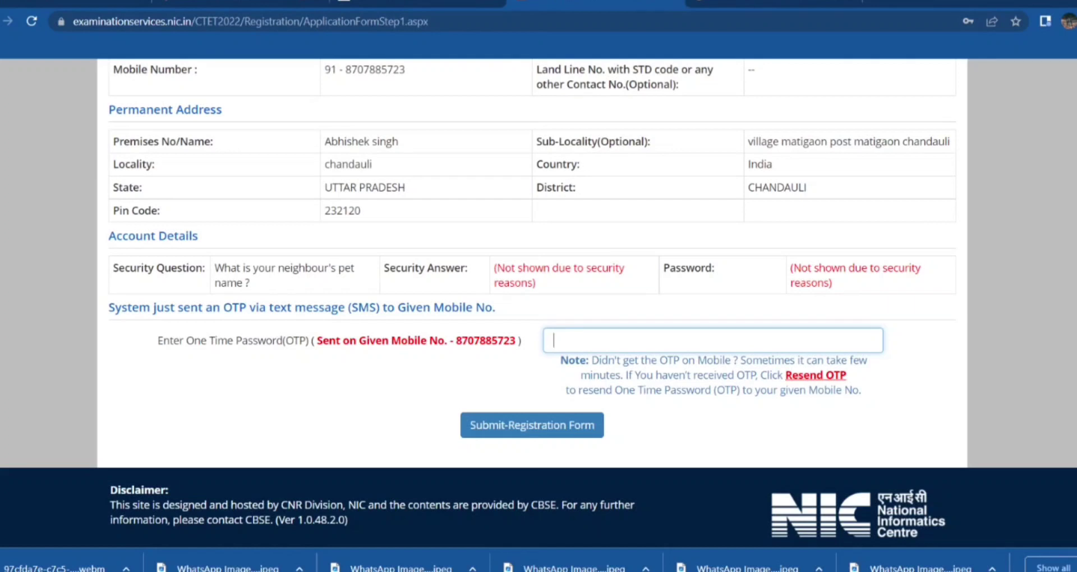
click(522, 434)
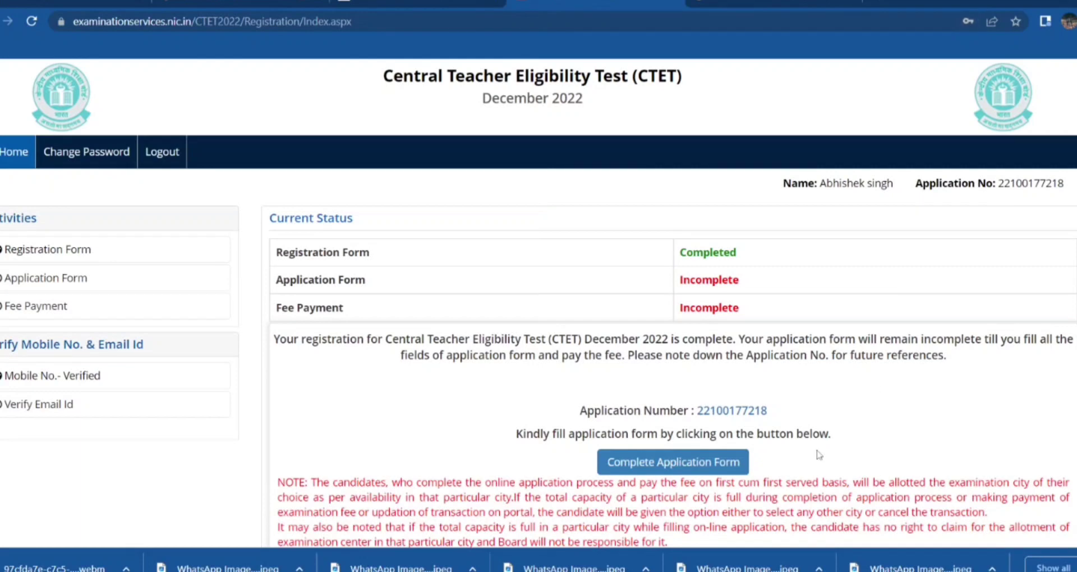
- Start the application form and go to the Personal Detail step on the Application Status page
scroll(818, 454, down, 2)
scroll(818, 454, up, 1)
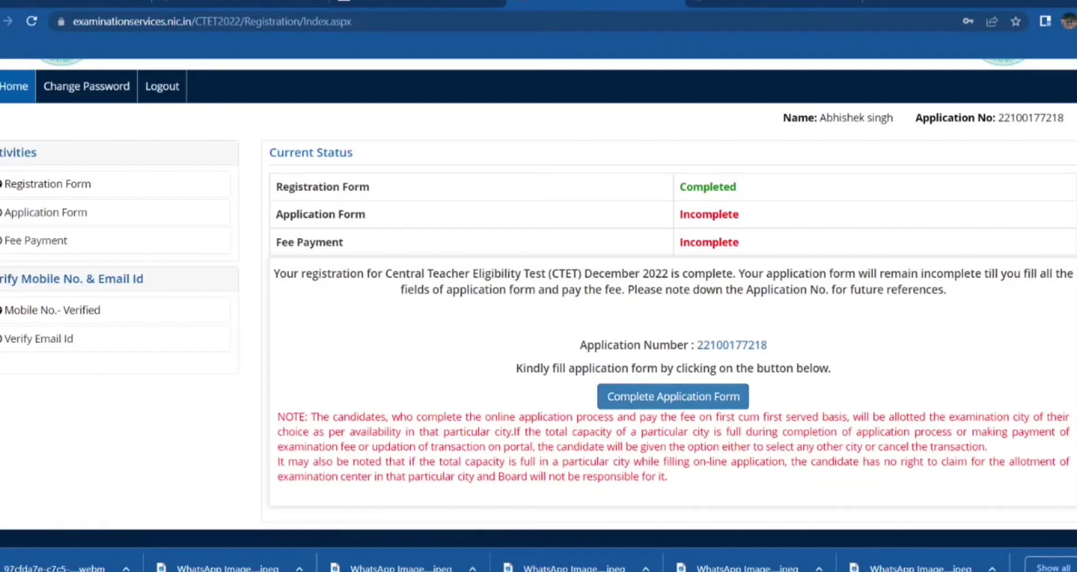
click(621, 392)
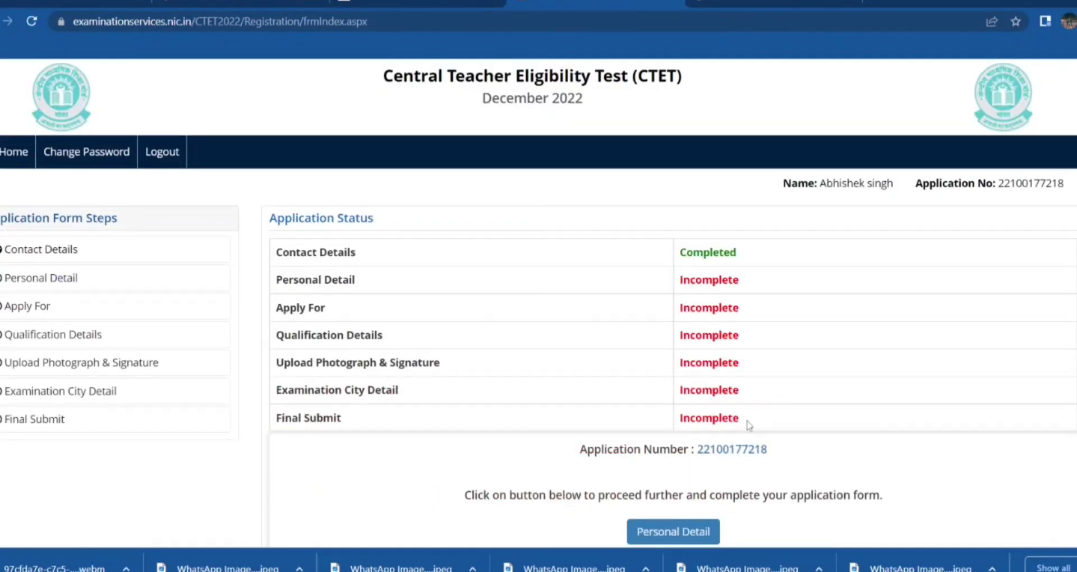
scroll(750, 426, down, 2)
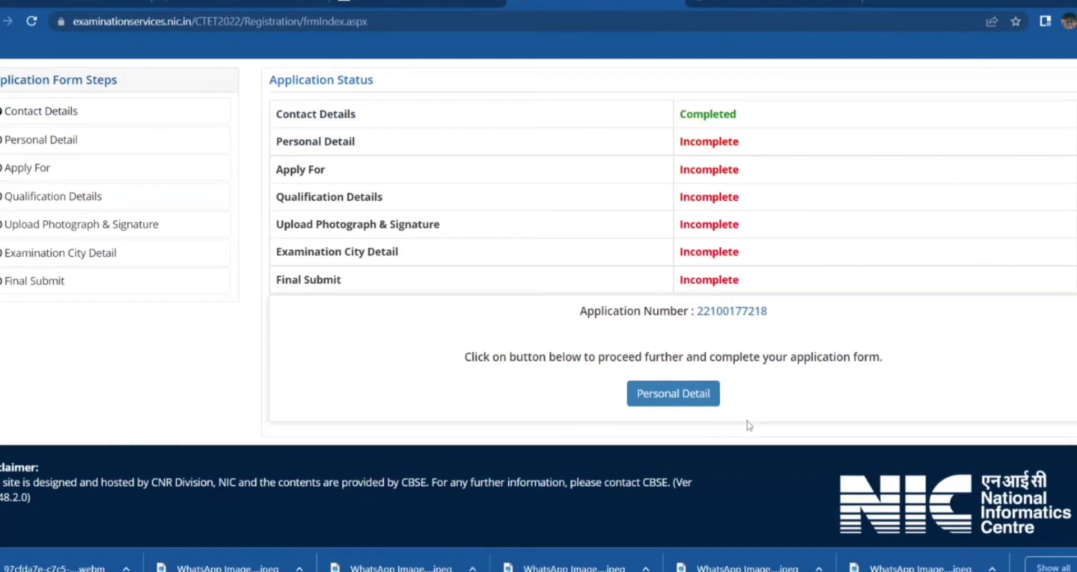
click(671, 398)
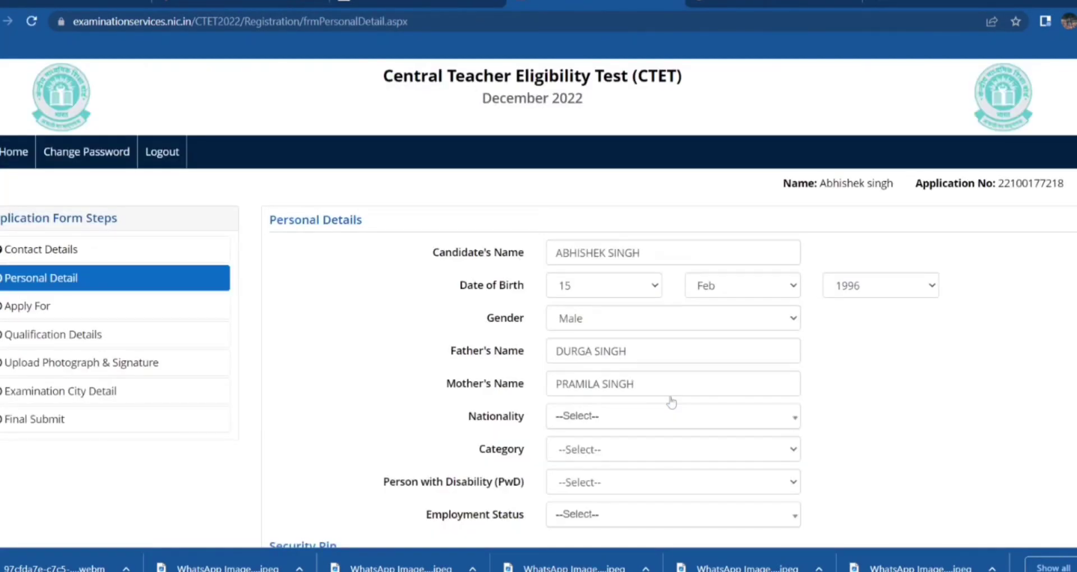
- Set nationality to Indian, category to General, and person with disability to Yes
scroll(673, 396, down, 1)
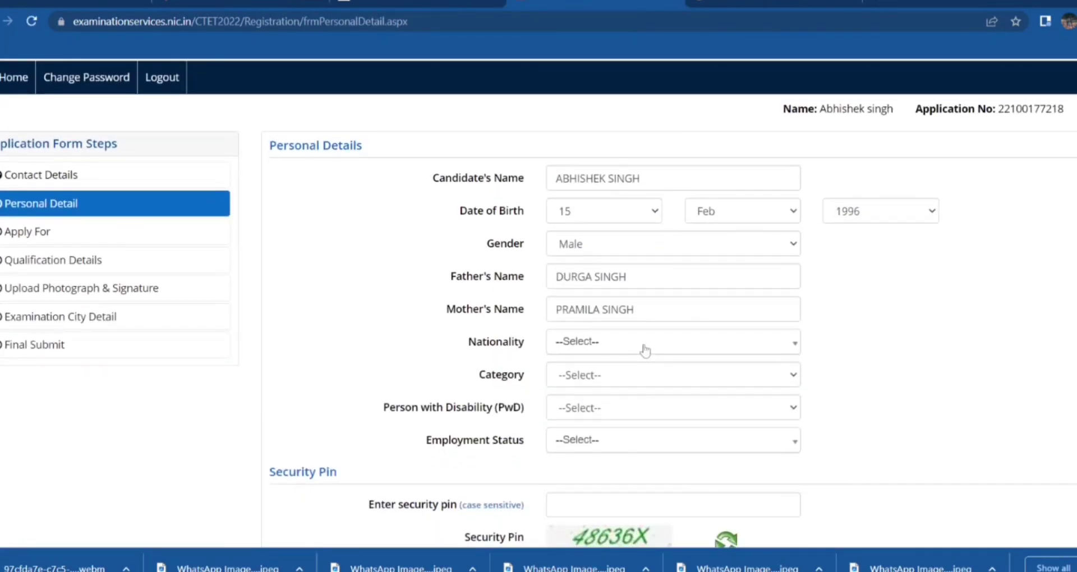
click(645, 350)
click(591, 412)
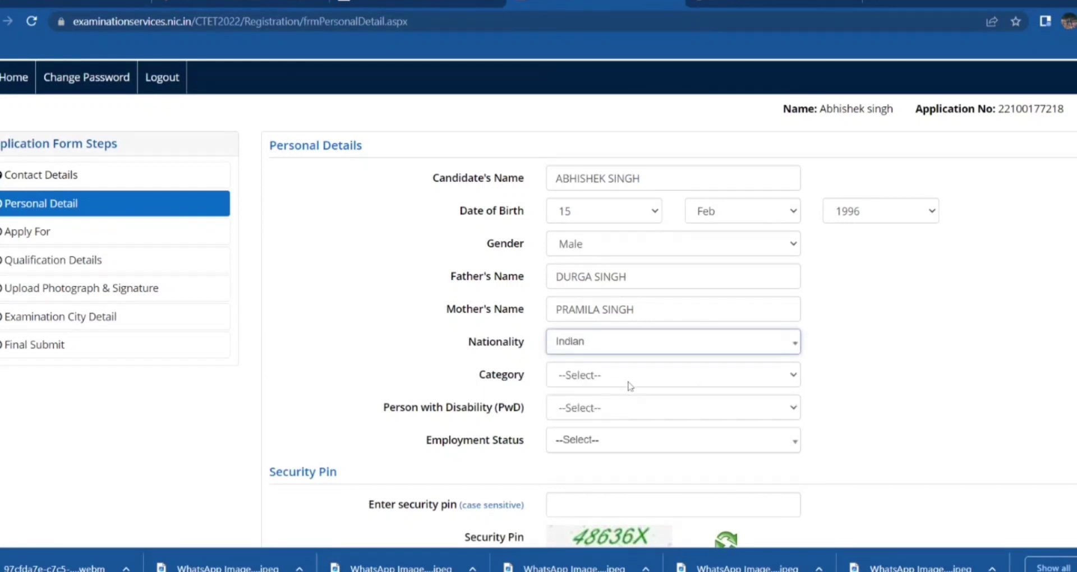
key(Tab)
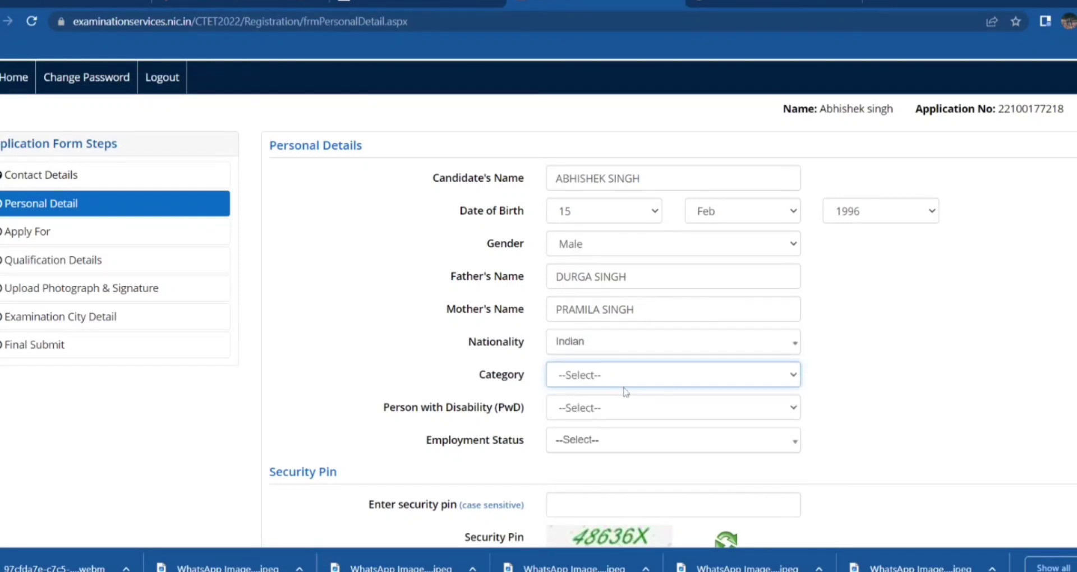
key(Down)
key(Tab)
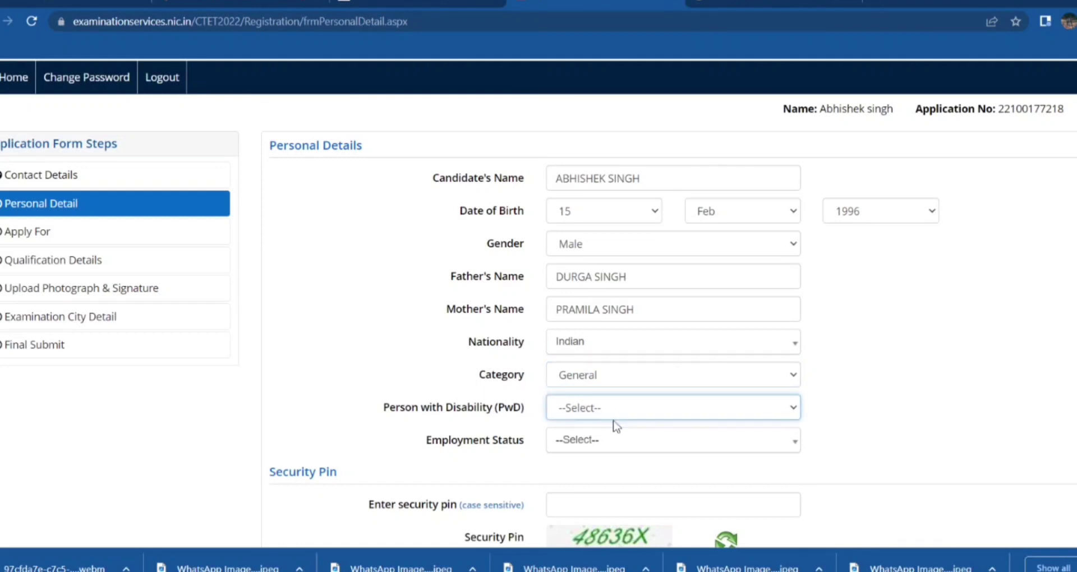
key(Down)
- Choose Visually Impaired(Blind) as the disability type and Not Employed as employment status
click(603, 443)
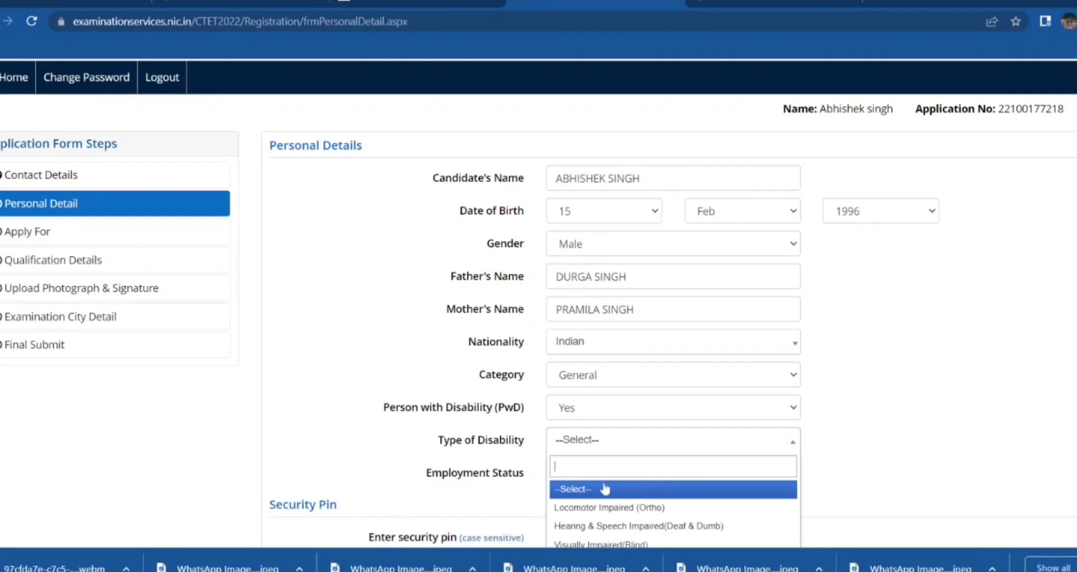
scroll(605, 489, down, 3)
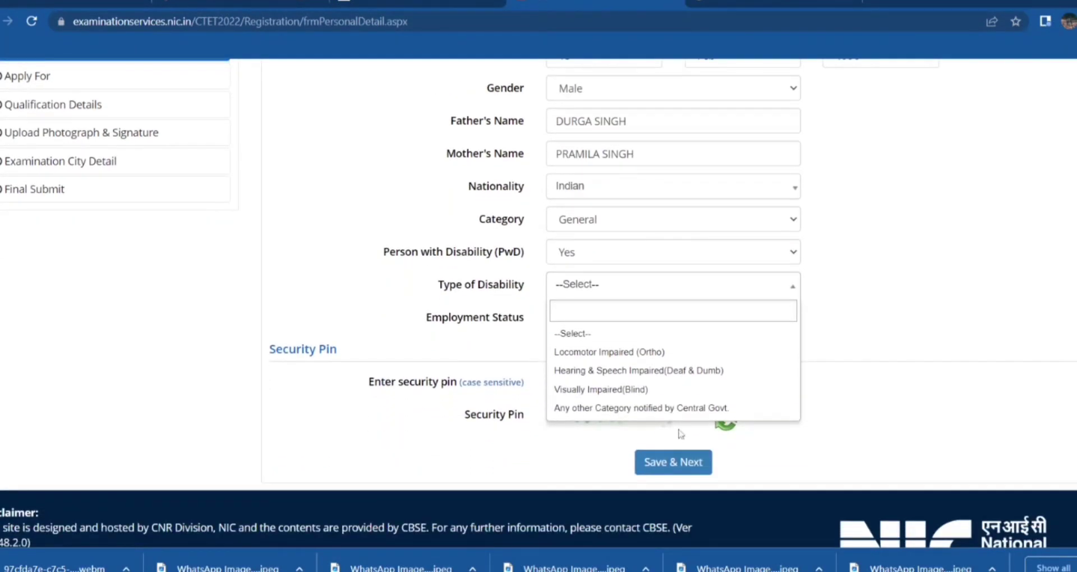
click(615, 393)
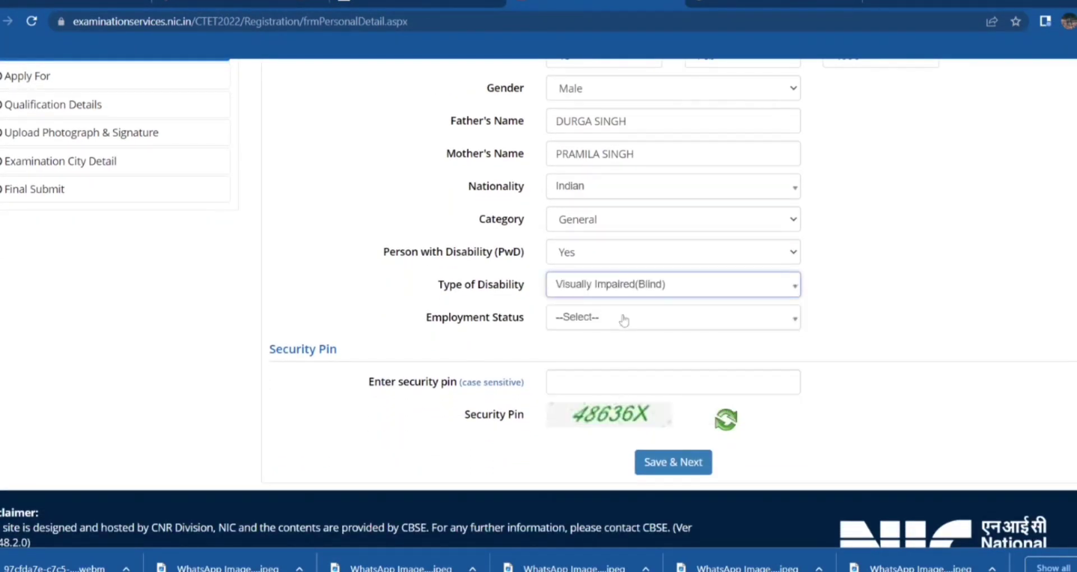
click(635, 289)
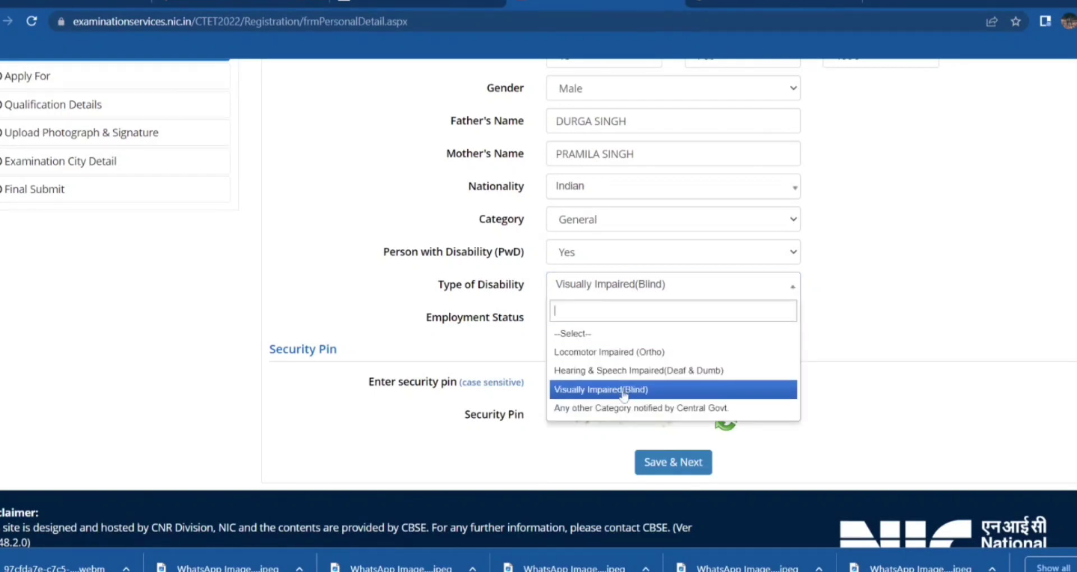
click(624, 391)
click(643, 315)
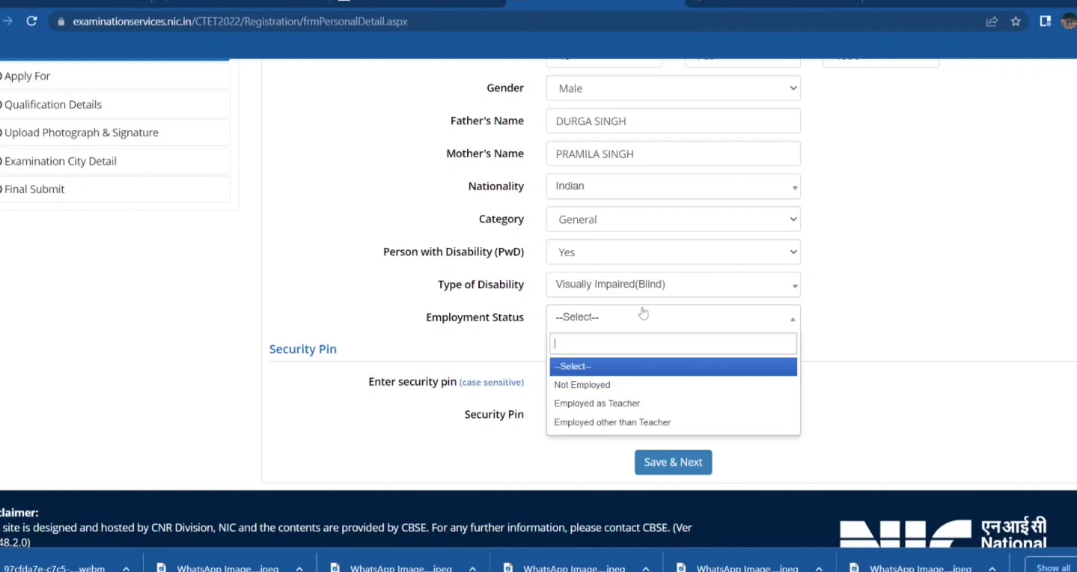
click(618, 386)
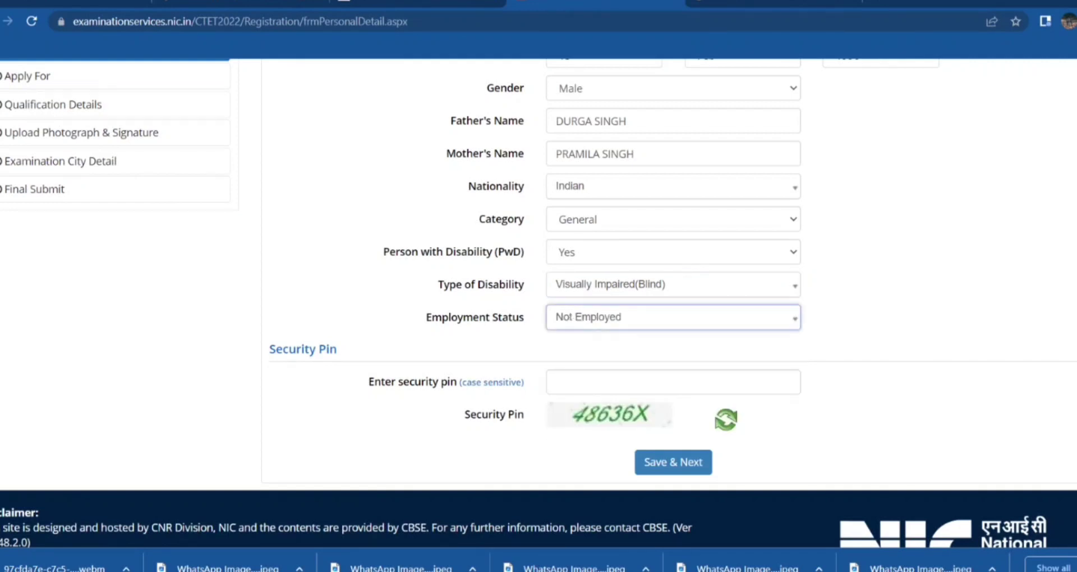
- Enter the security pin, fixing a wrong entry, and save the personal details with Save & Next
click(617, 385)
text(786)
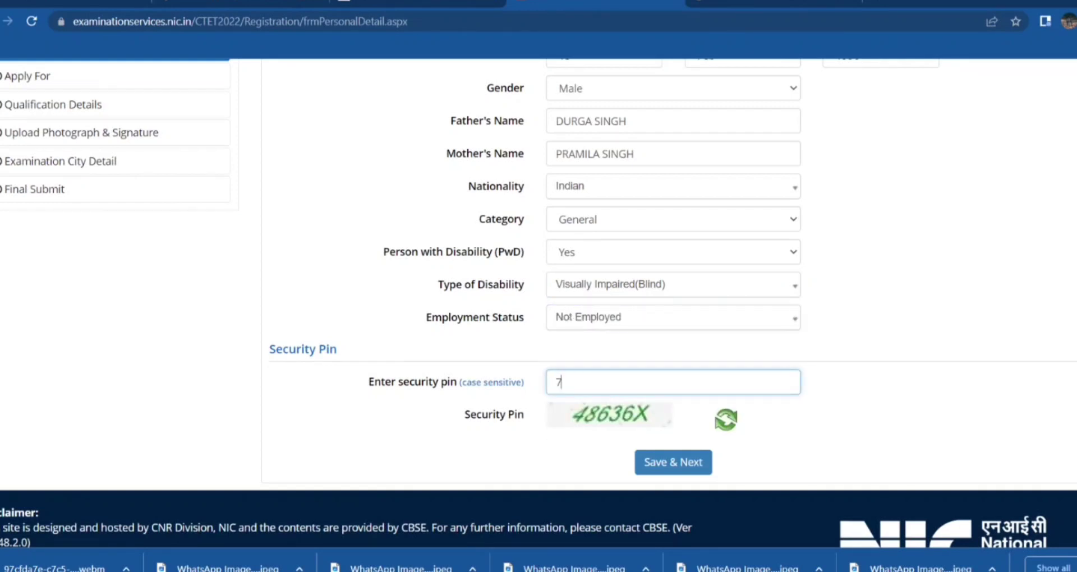
key(BackSpace)
key(BackSpace)
key(BackSpace)
text(48636X)
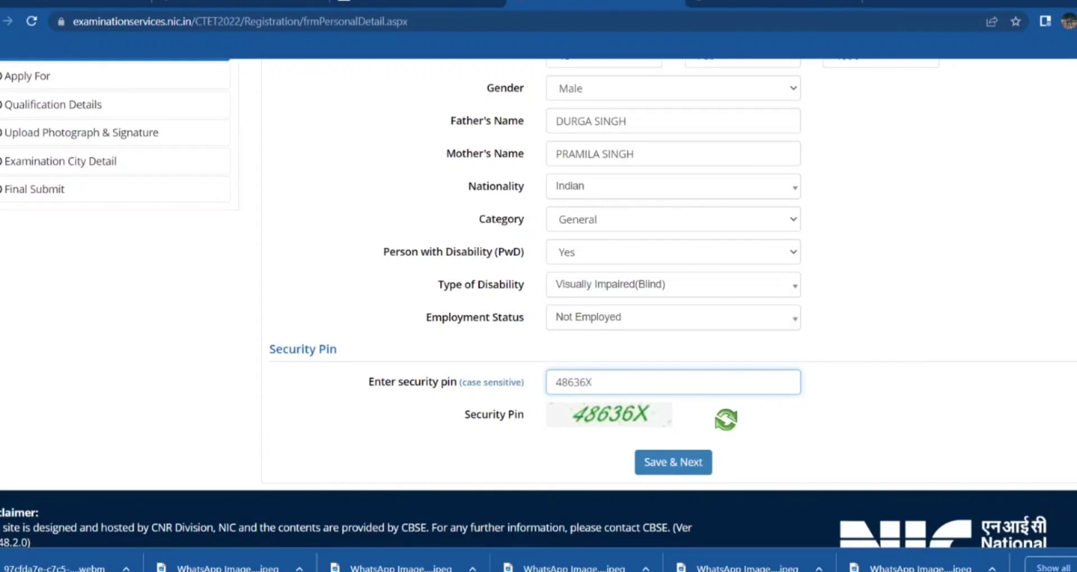
click(671, 463)
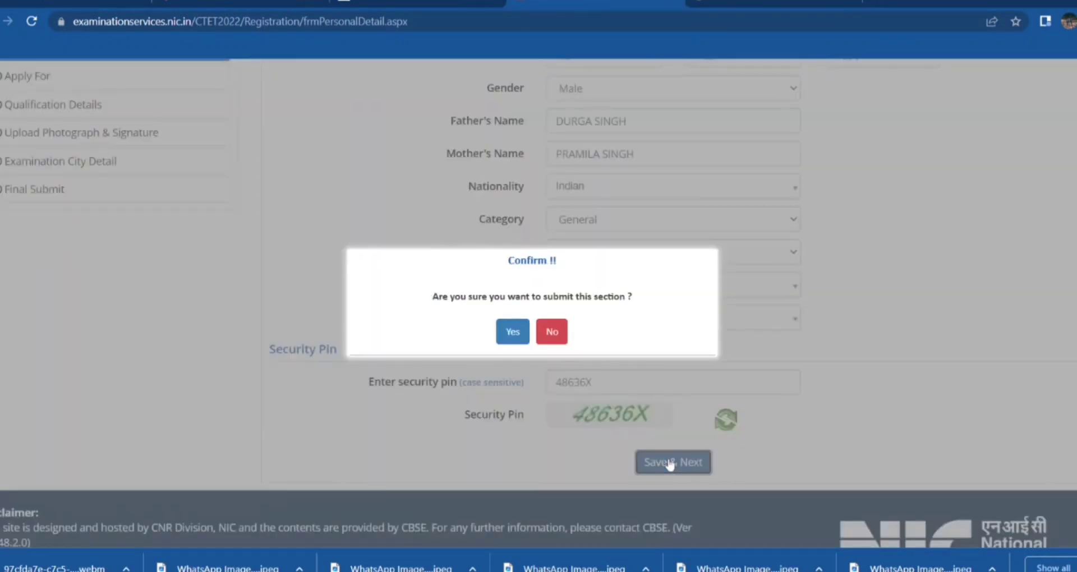
- Confirm the personal details submission and continue the application form to the Apply For section
click(511, 332)
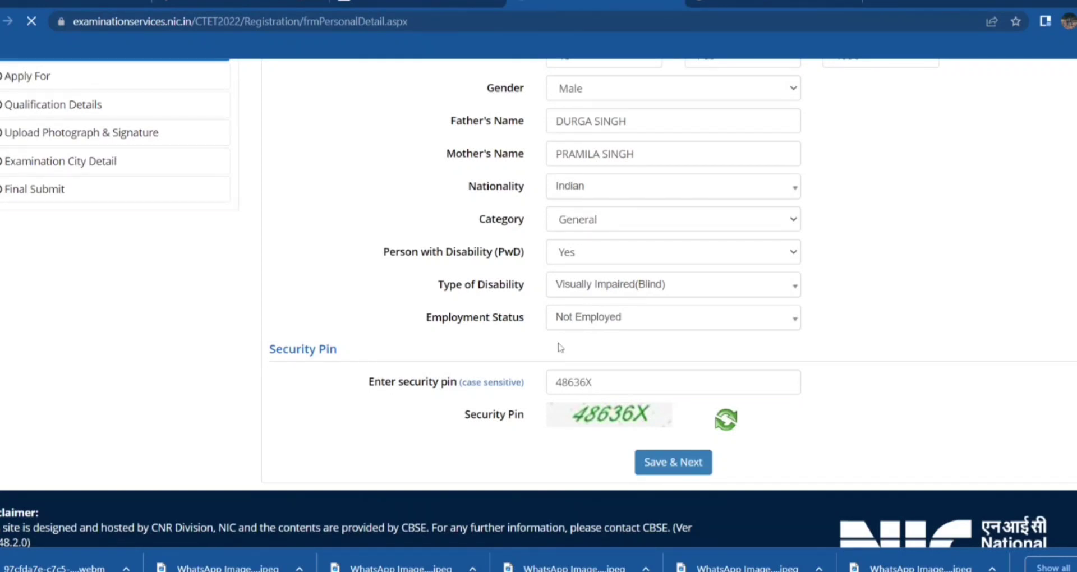
scroll(608, 370, up, 4)
scroll(539, 303, down, 2)
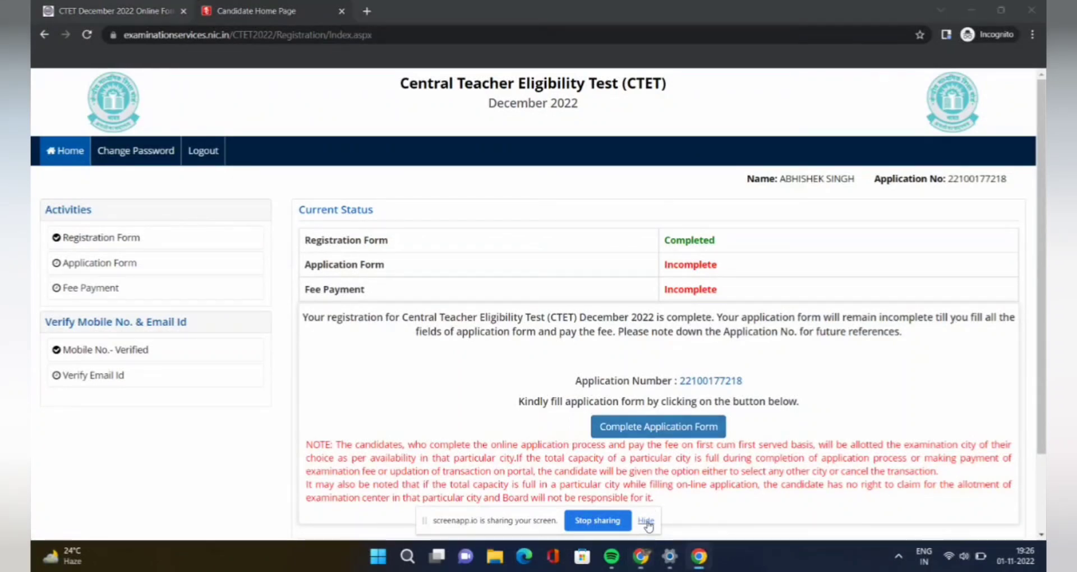
click(646, 520)
click(670, 436)
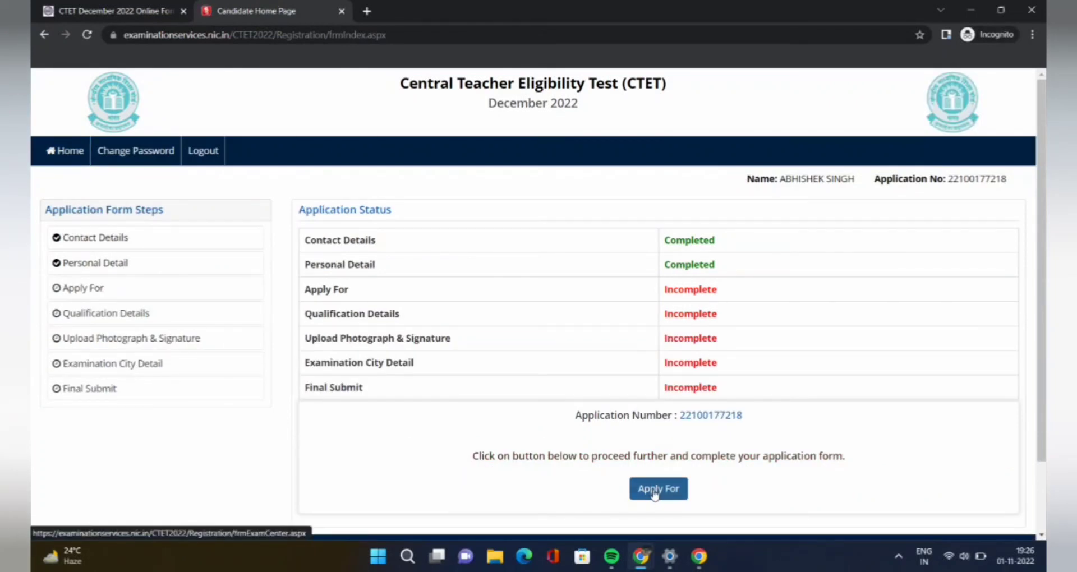
click(654, 492)
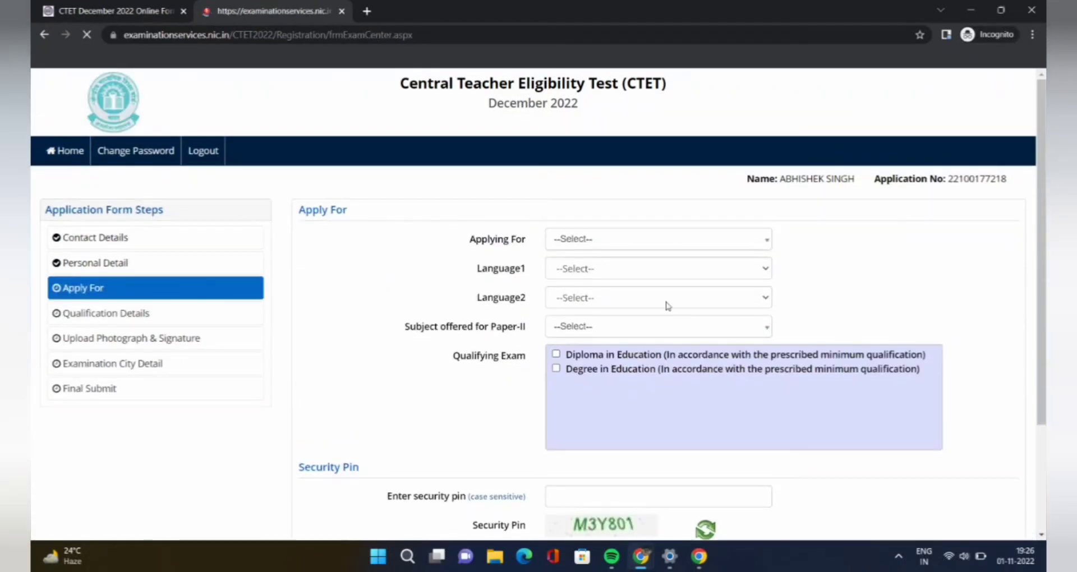
- Apply for Both (Paper-I and Paper-II) with Hindi as Language1 and Sanskrit as Language2
click(672, 244)
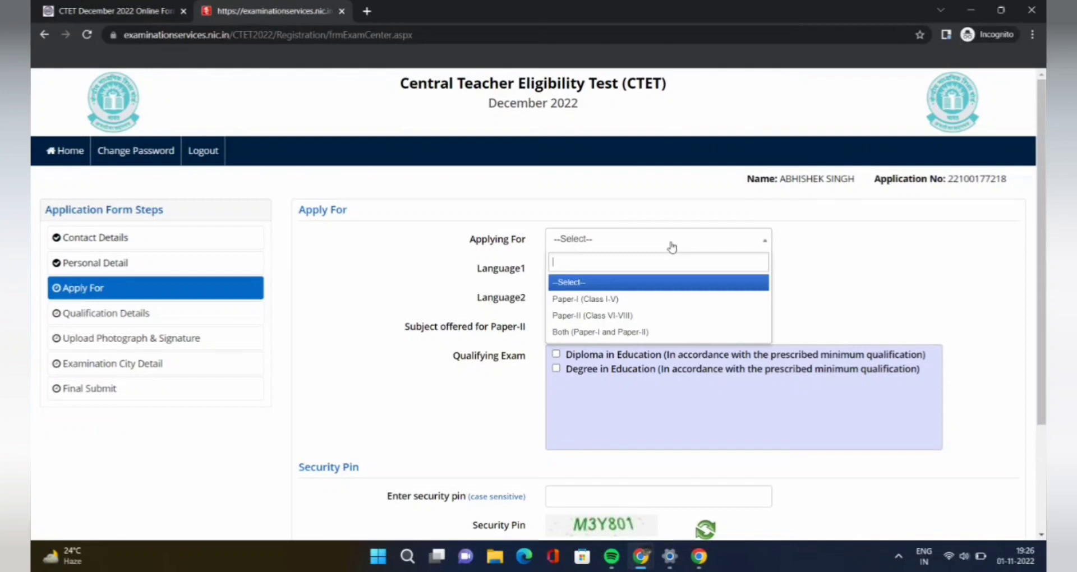
click(619, 336)
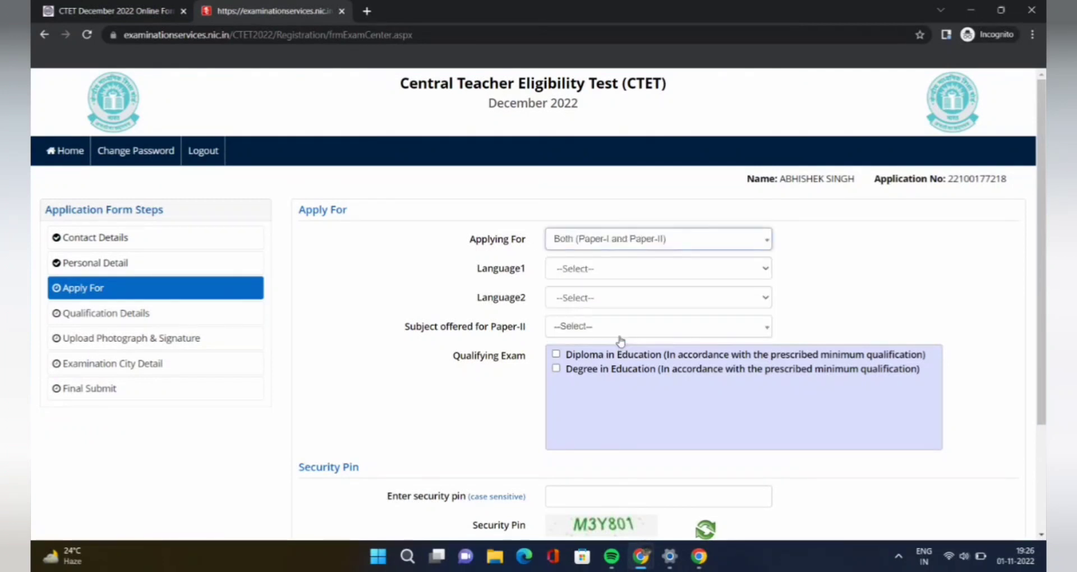
click(621, 268)
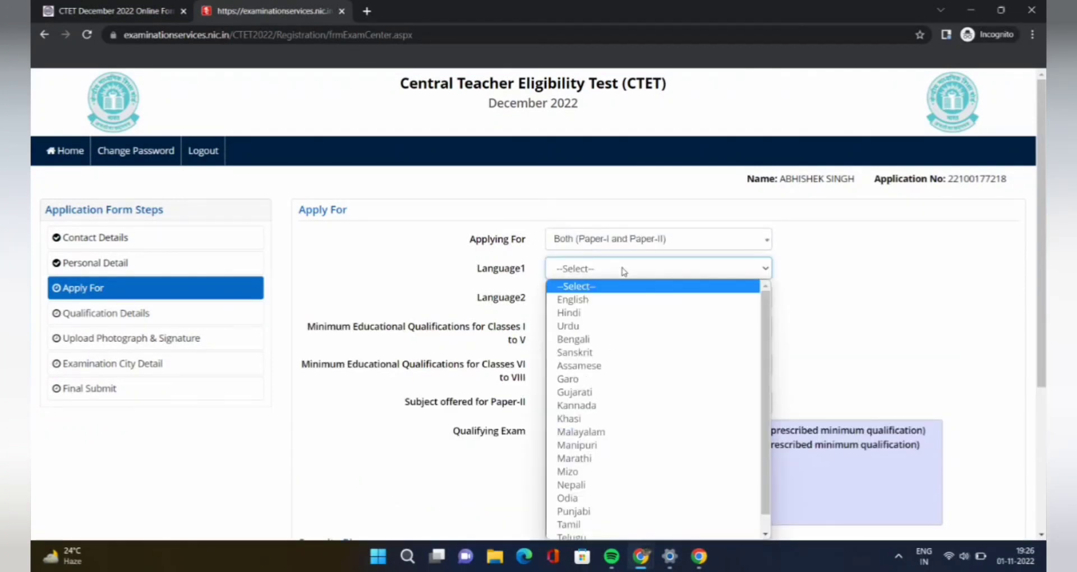
click(602, 319)
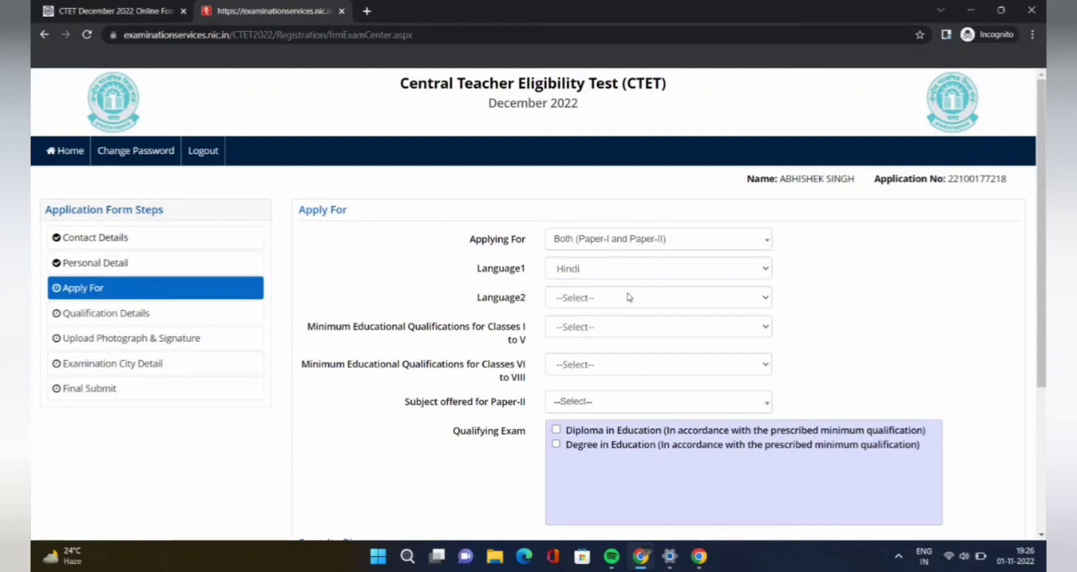
click(628, 297)
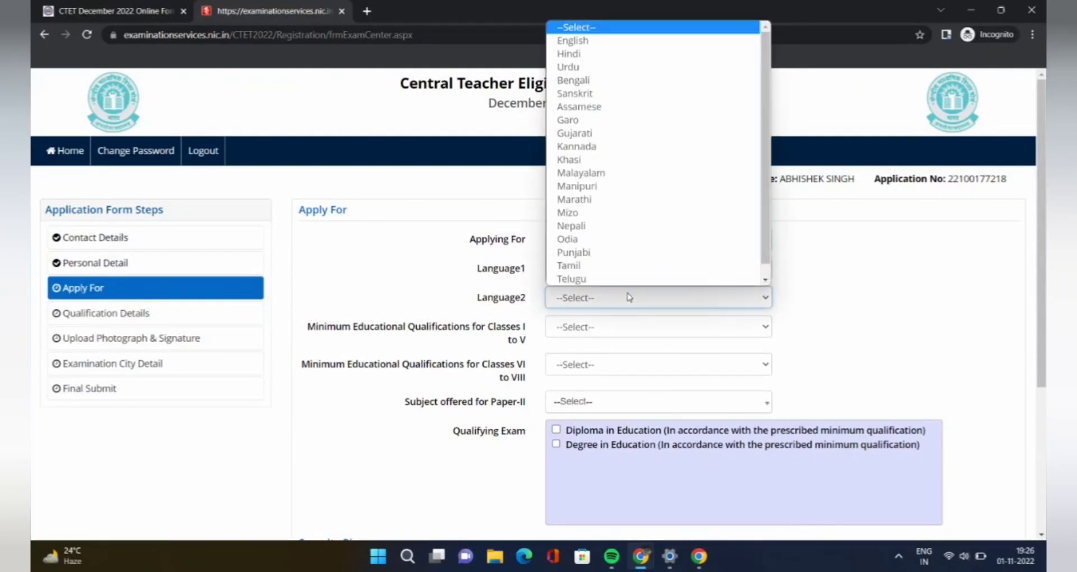
click(626, 93)
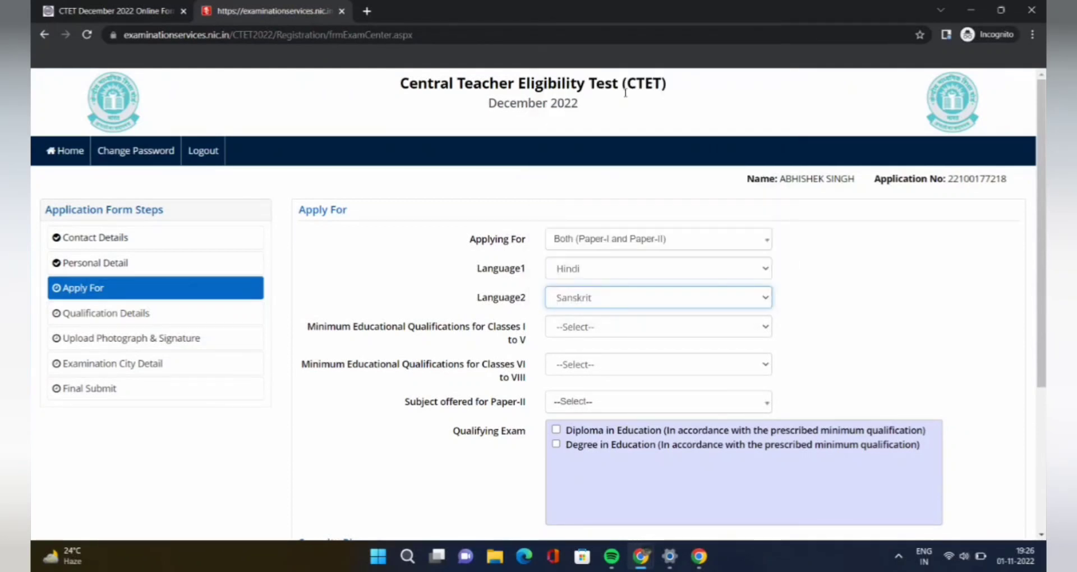
click(591, 327)
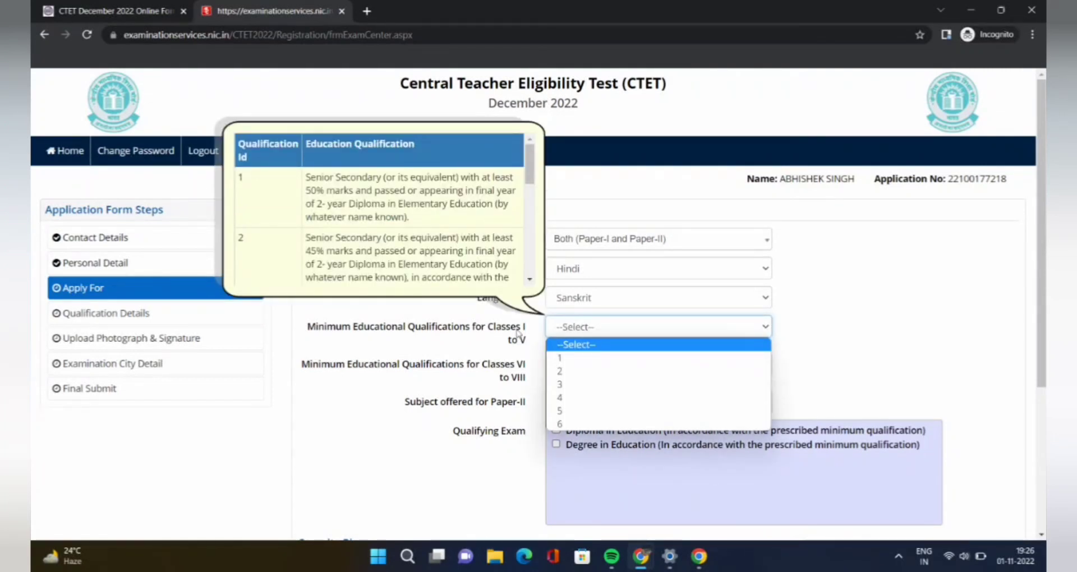
click(492, 264)
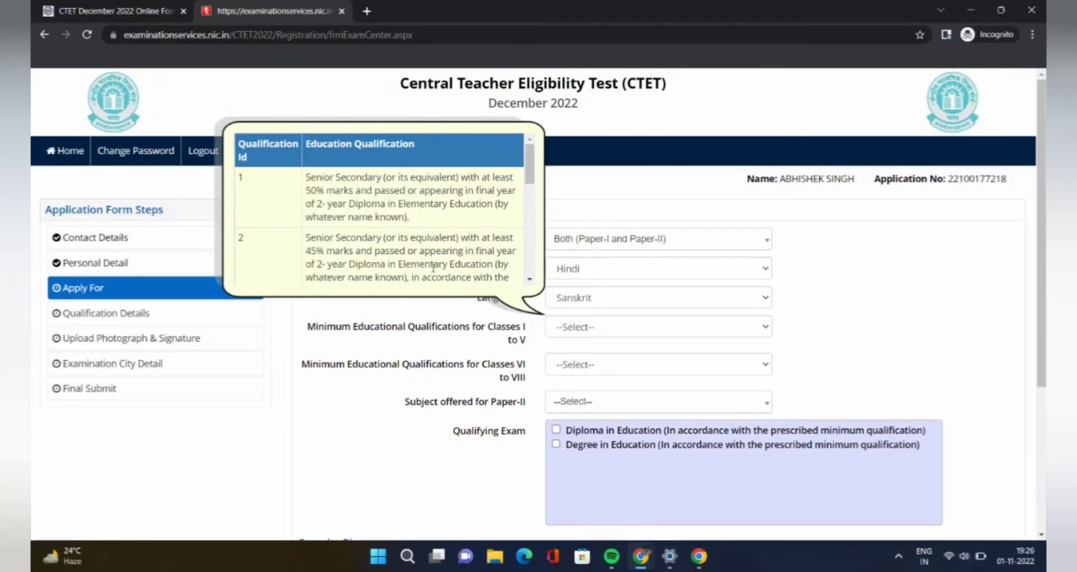
scroll(433, 268, down, 1)
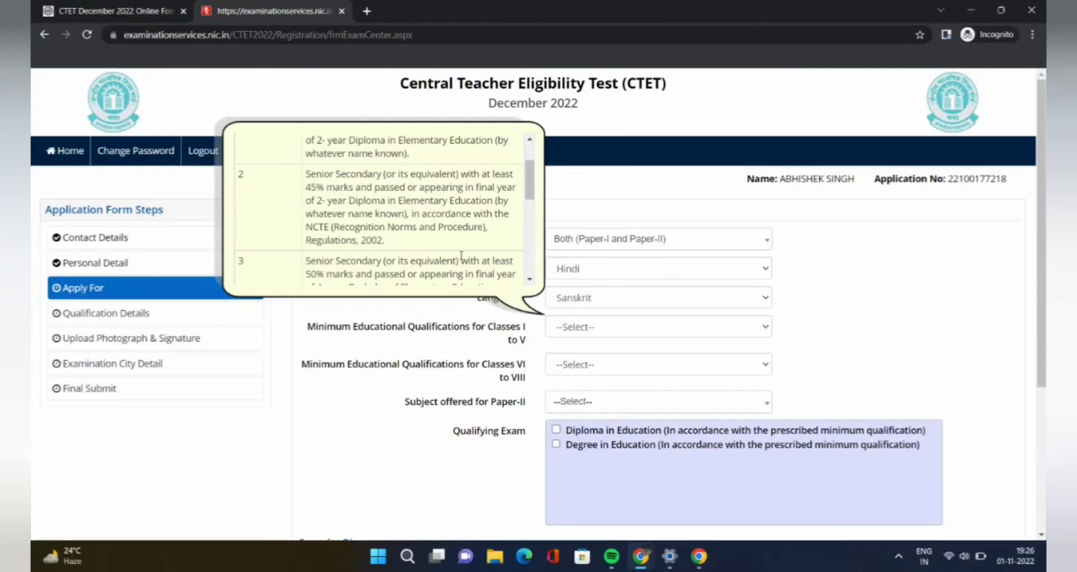
scroll(461, 255, down, 3)
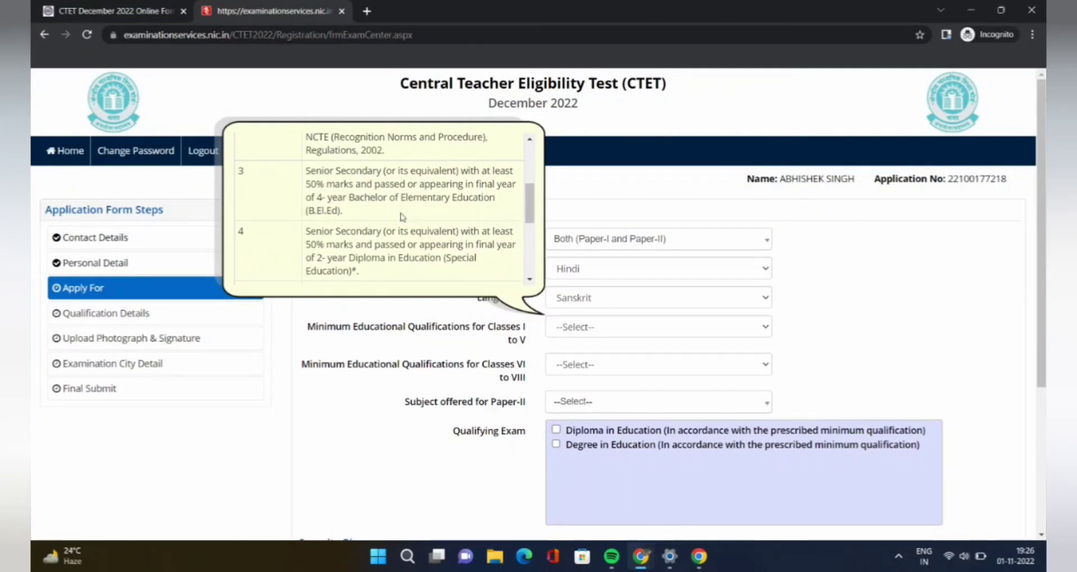
scroll(417, 248, down, 3)
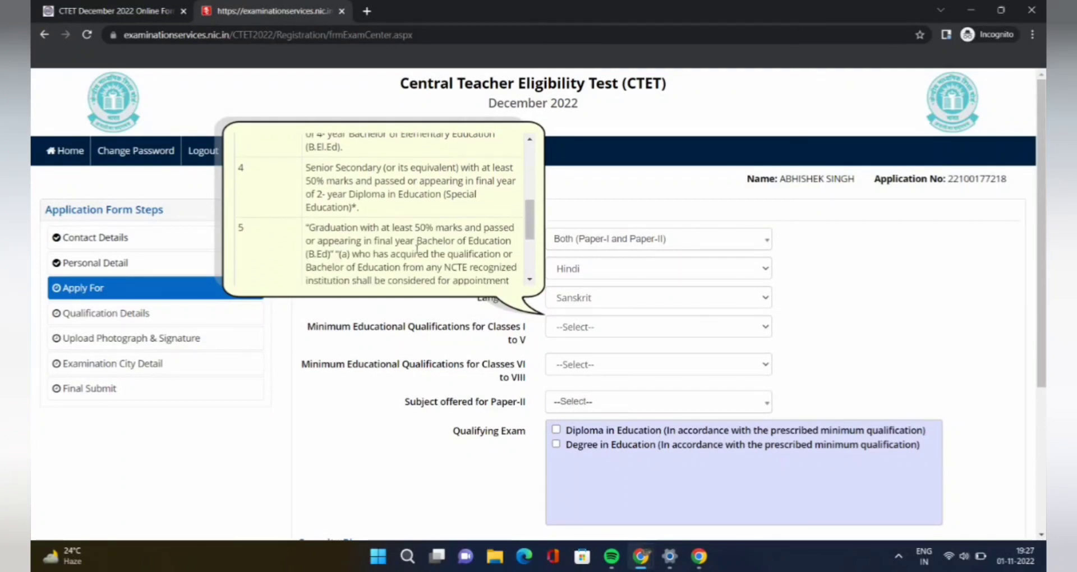
scroll(430, 250, down, 3)
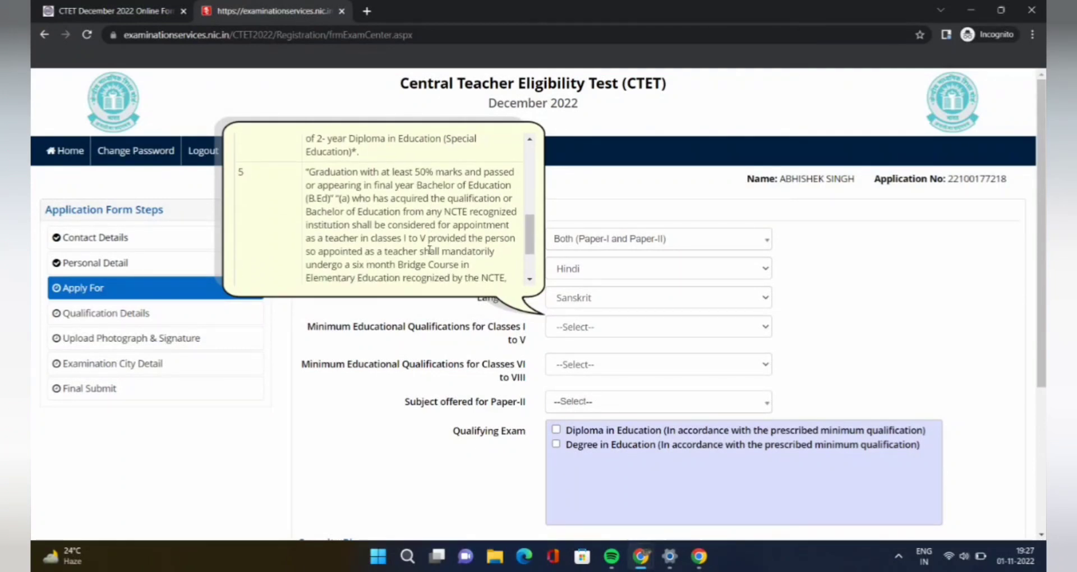
scroll(429, 251, down, 3)
scroll(429, 250, down, 2)
scroll(429, 250, up, 12)
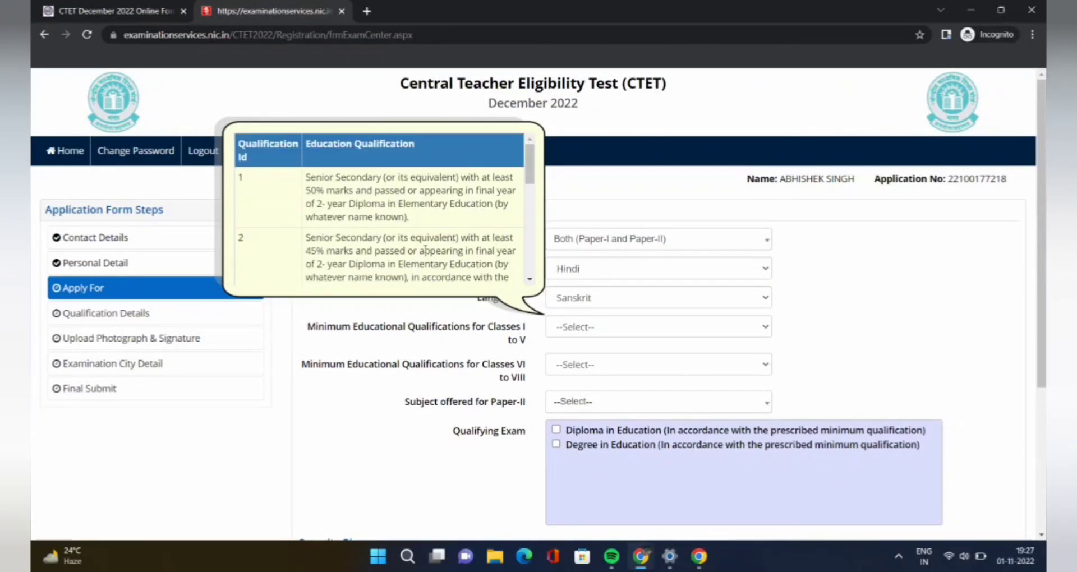
scroll(425, 250, down, 1)
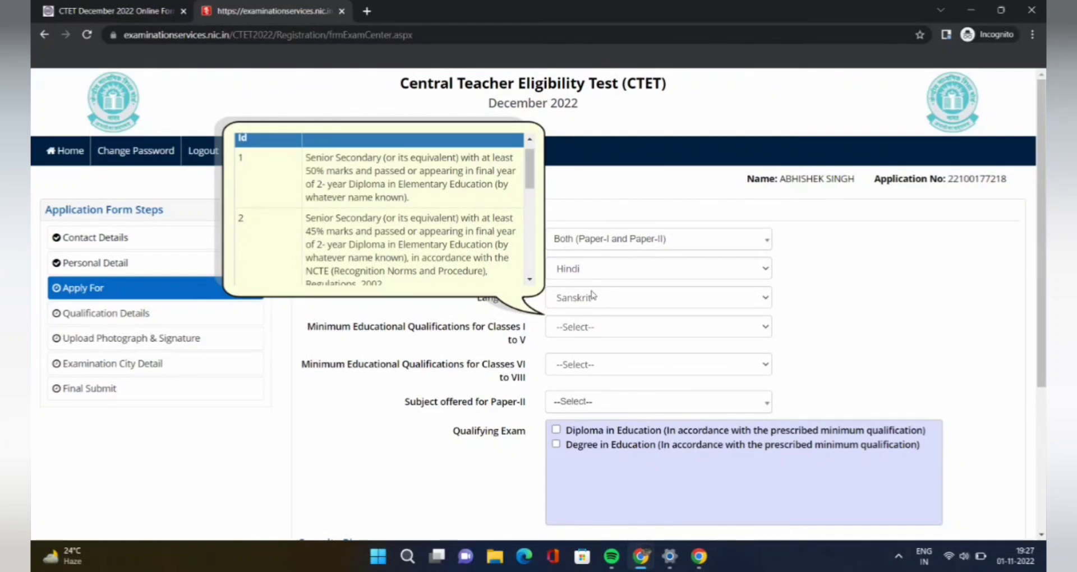
- Select qualification 1 for Classes I to V and VI to VIII, and Social Science for Paper-II
click(607, 330)
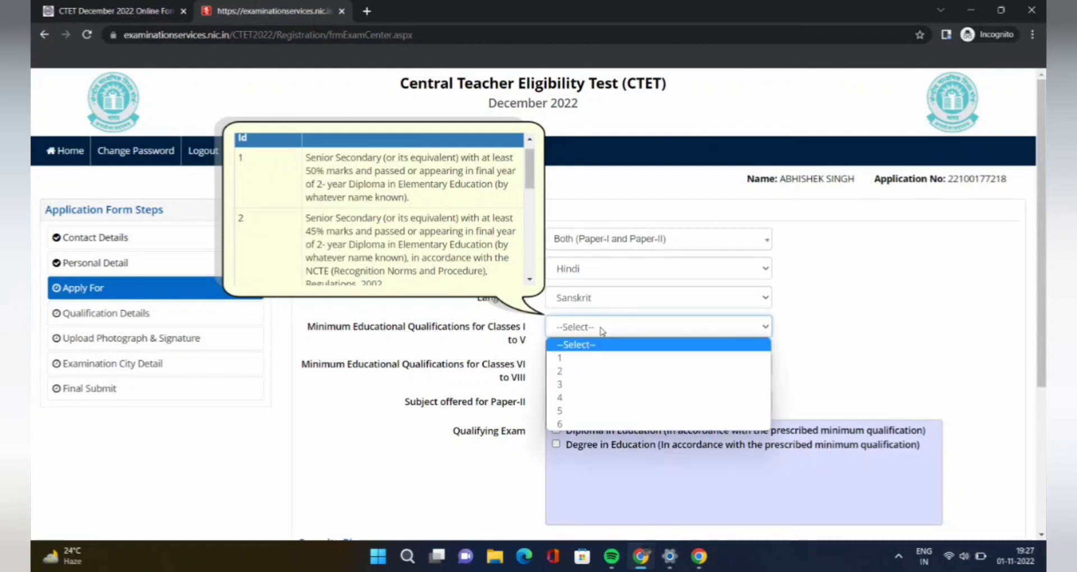
click(577, 359)
click(593, 370)
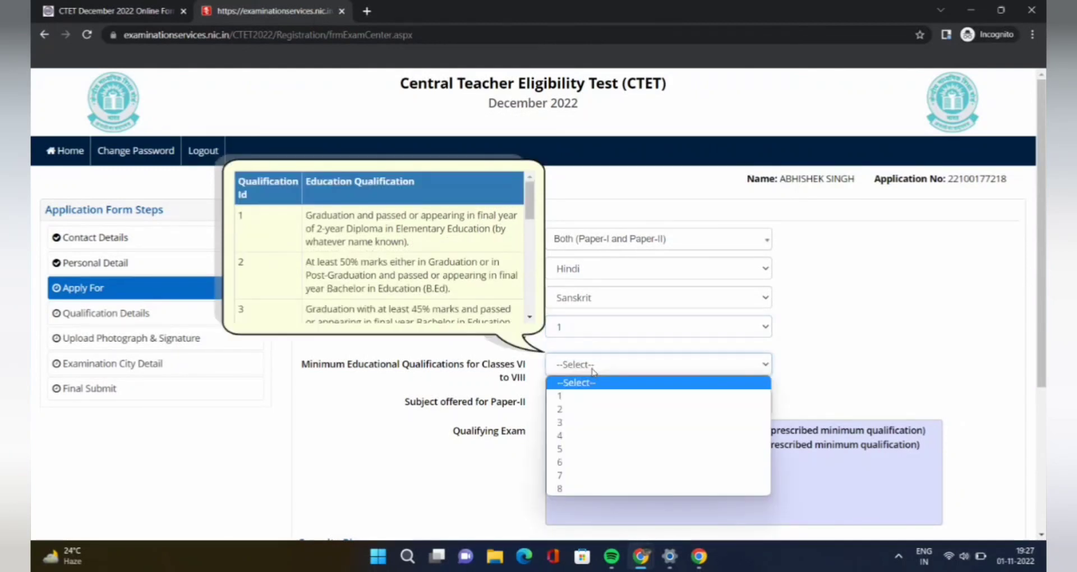
click(578, 398)
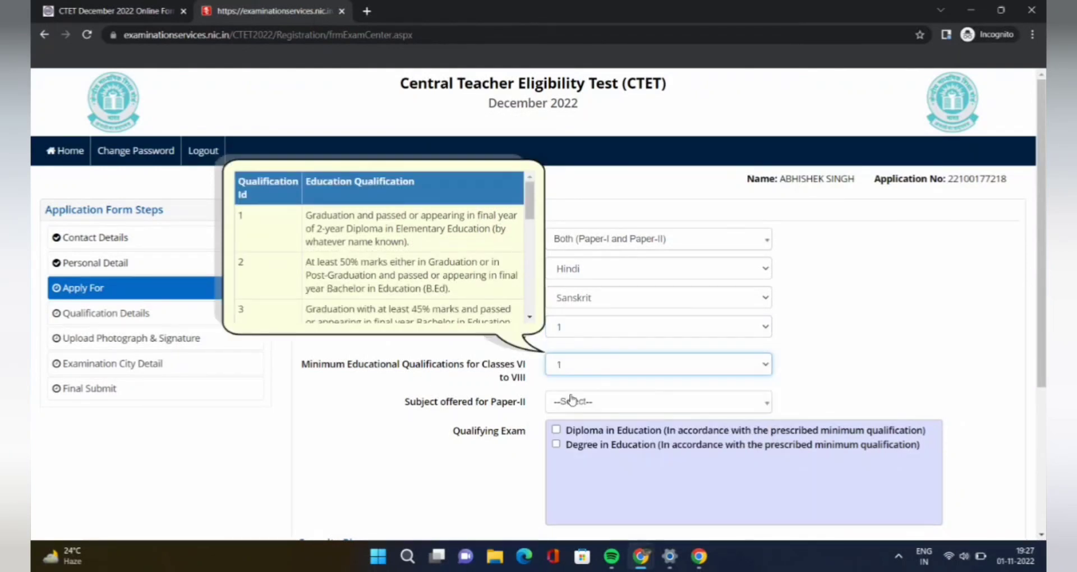
click(579, 403)
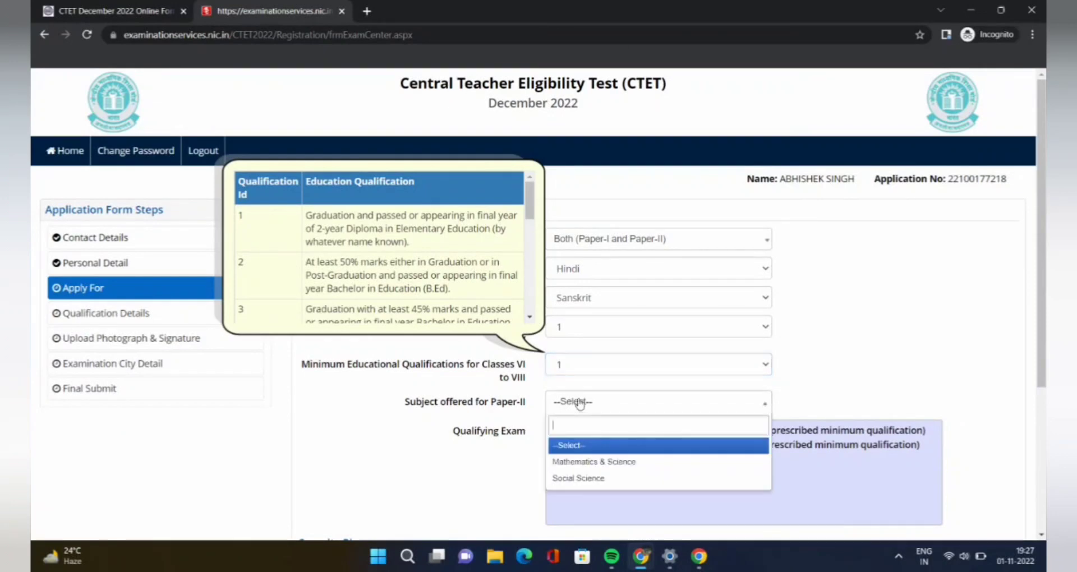
click(573, 479)
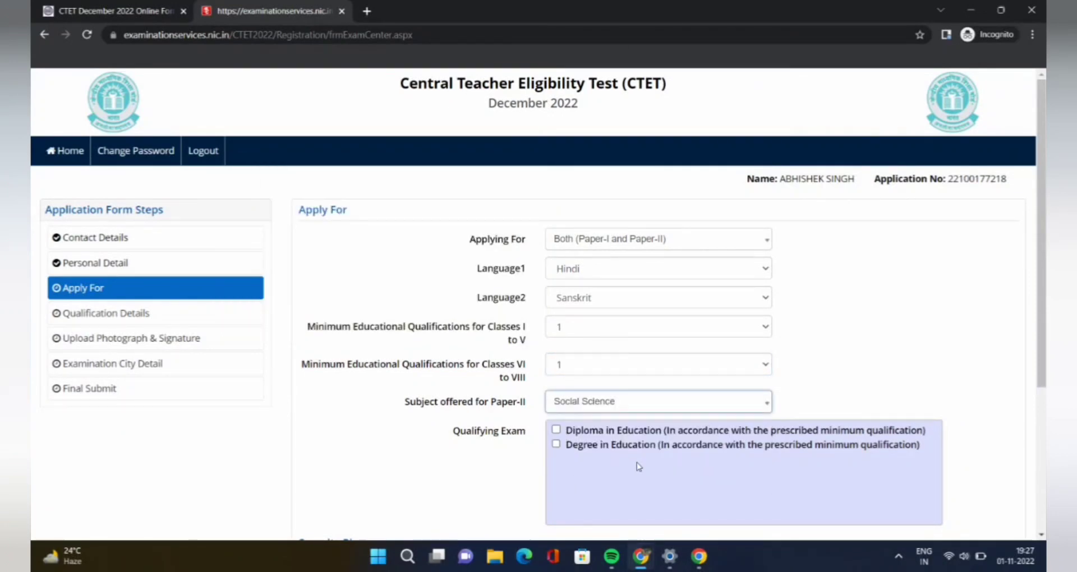
scroll(637, 467, down, 2)
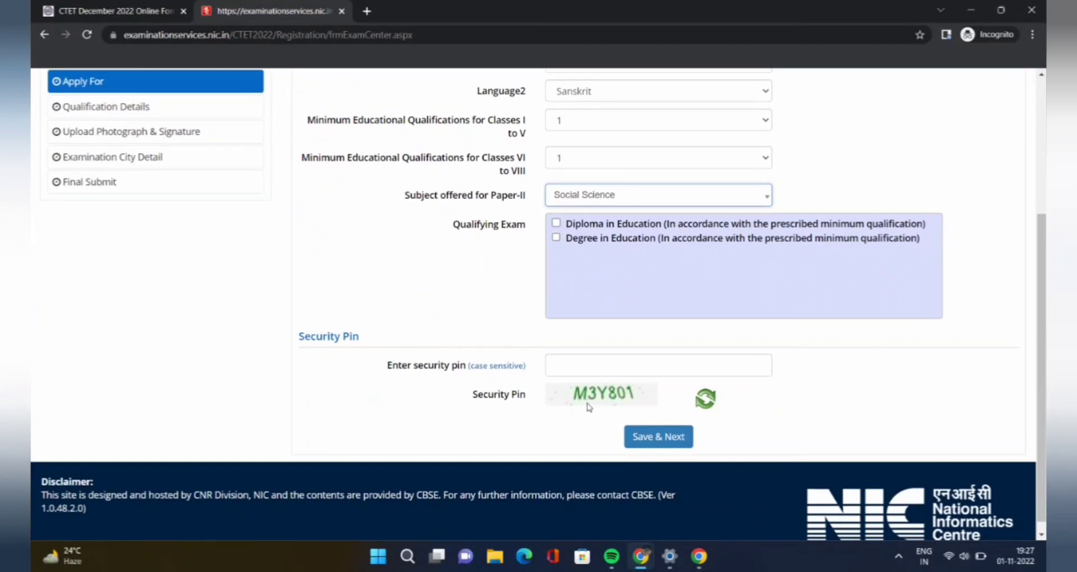
- Enter the security pin, correcting a typo, and save the Apply For section with Save & Next
click(596, 369)
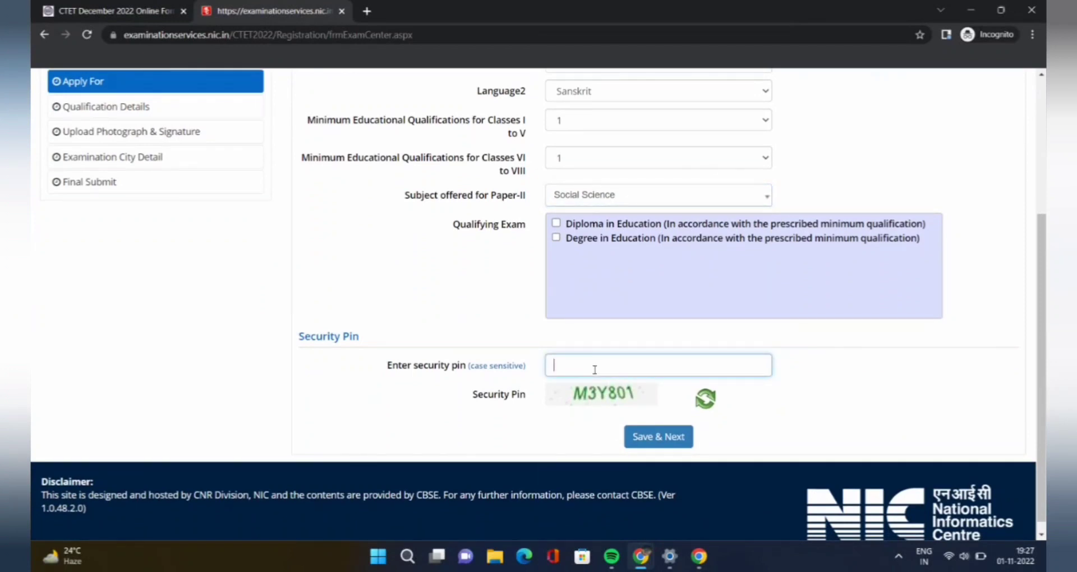
text(M3Y)
key(BackSpace)
text(Y801)
click(652, 440)
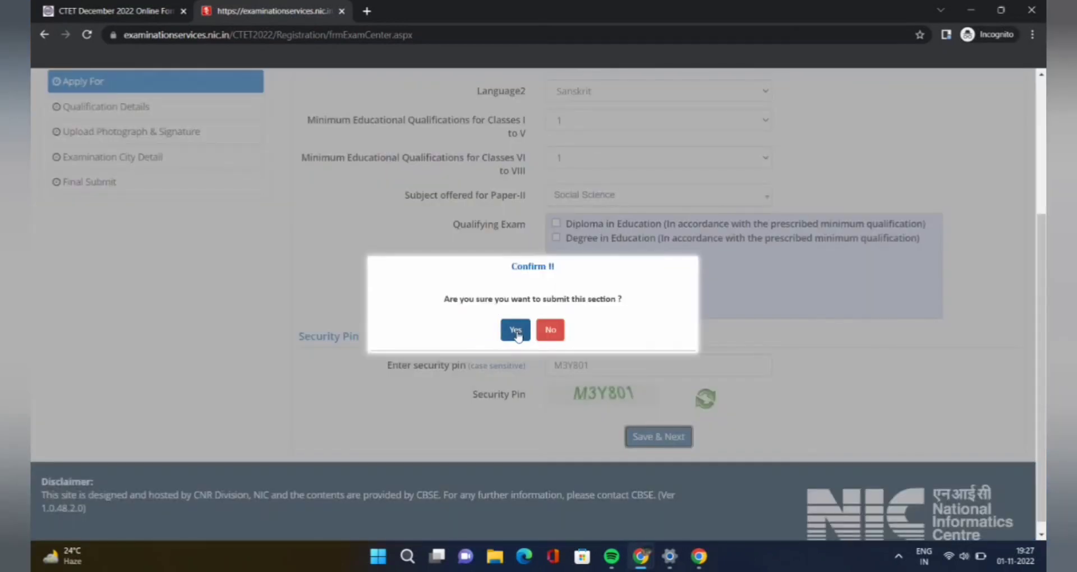
- Tick Diploma in Education as qualifying exam, enter the security pin, and save Apply For with confirmation
click(516, 331)
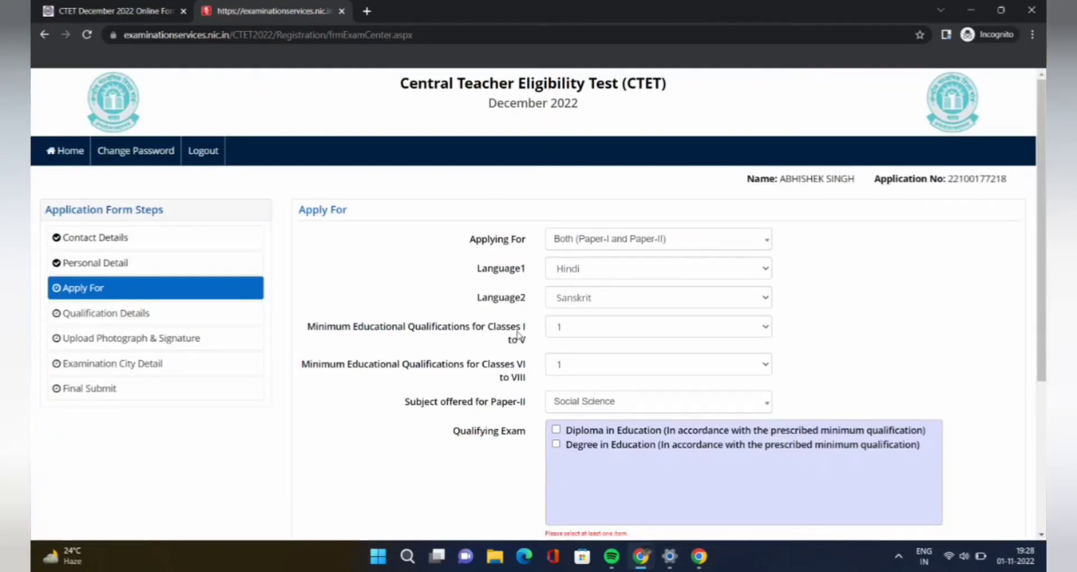
scroll(681, 354, down, 4)
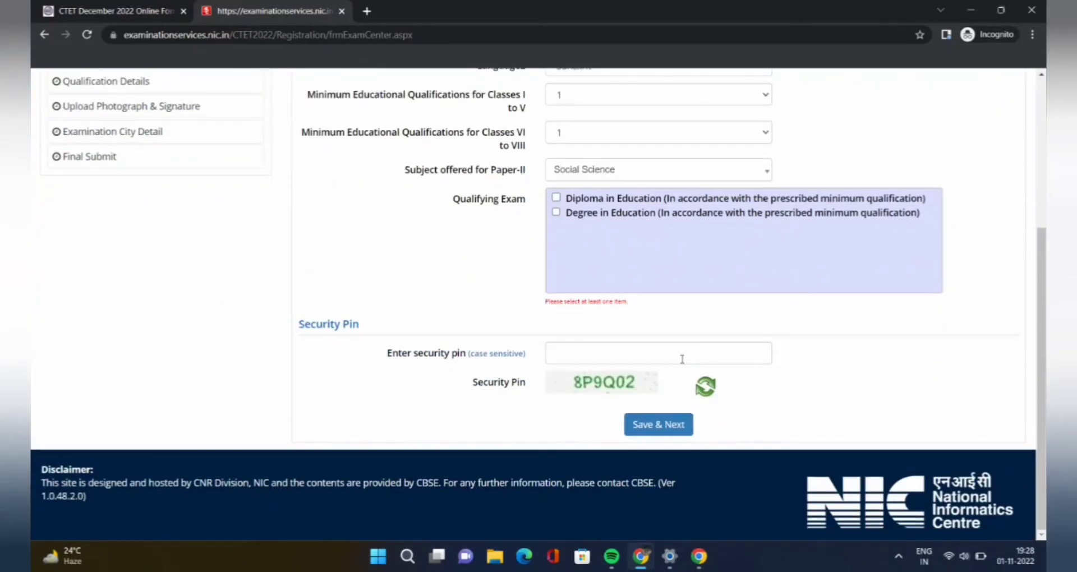
scroll(682, 359, up, 2)
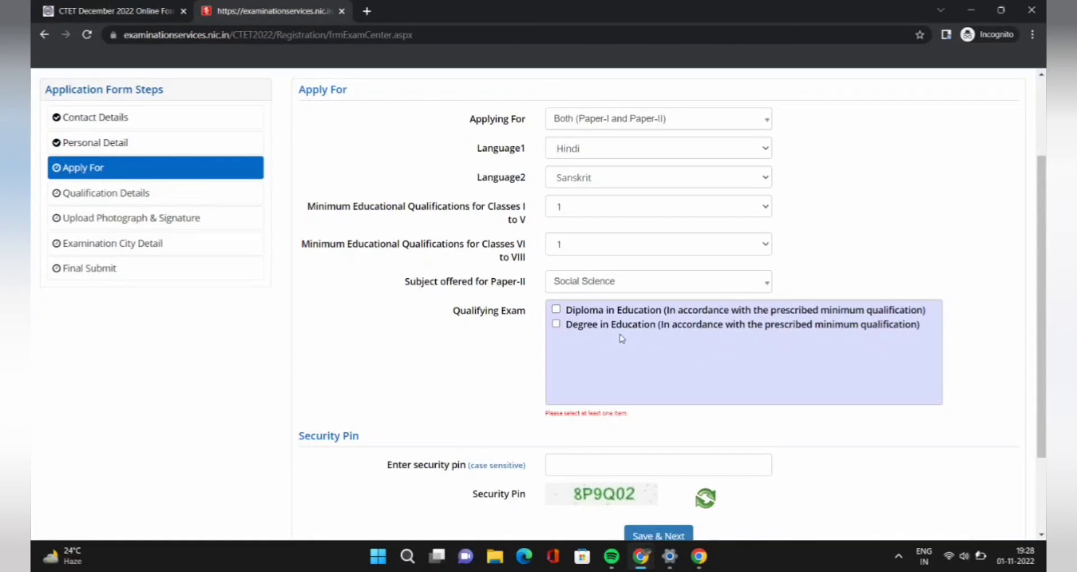
click(556, 310)
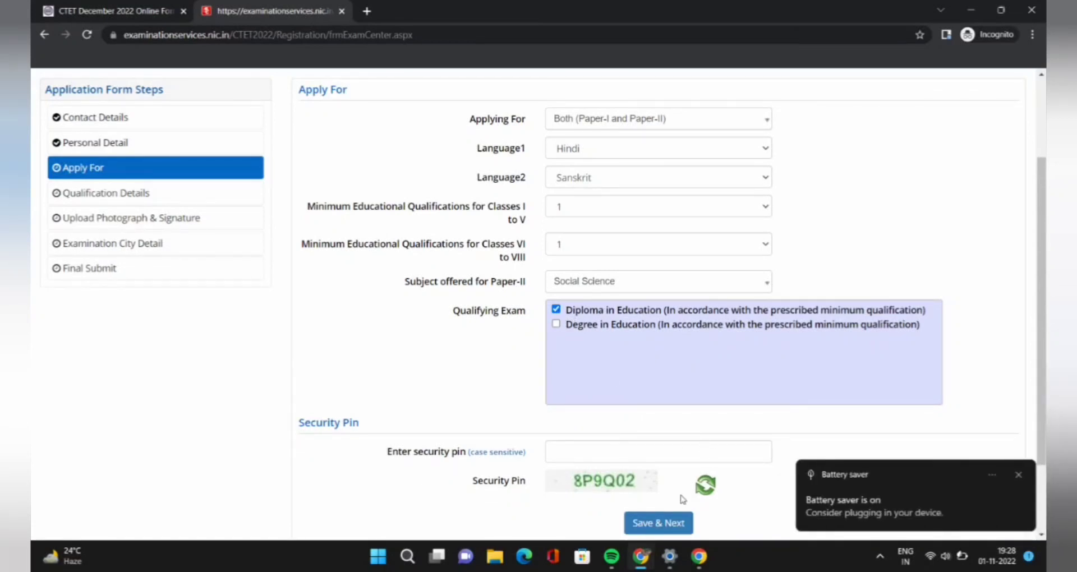
click(620, 455)
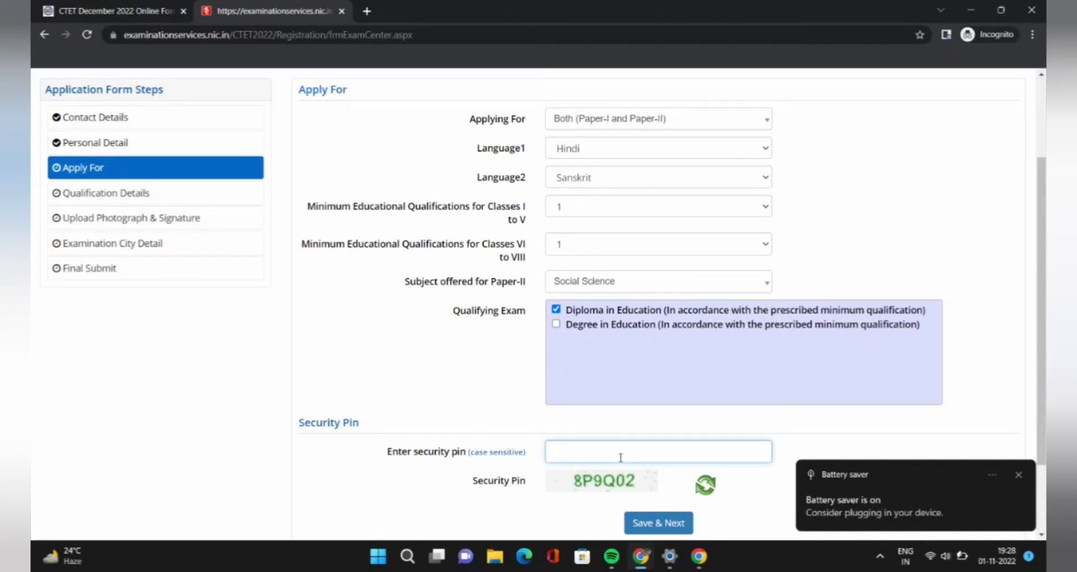
text(8P9Q02)
click(648, 525)
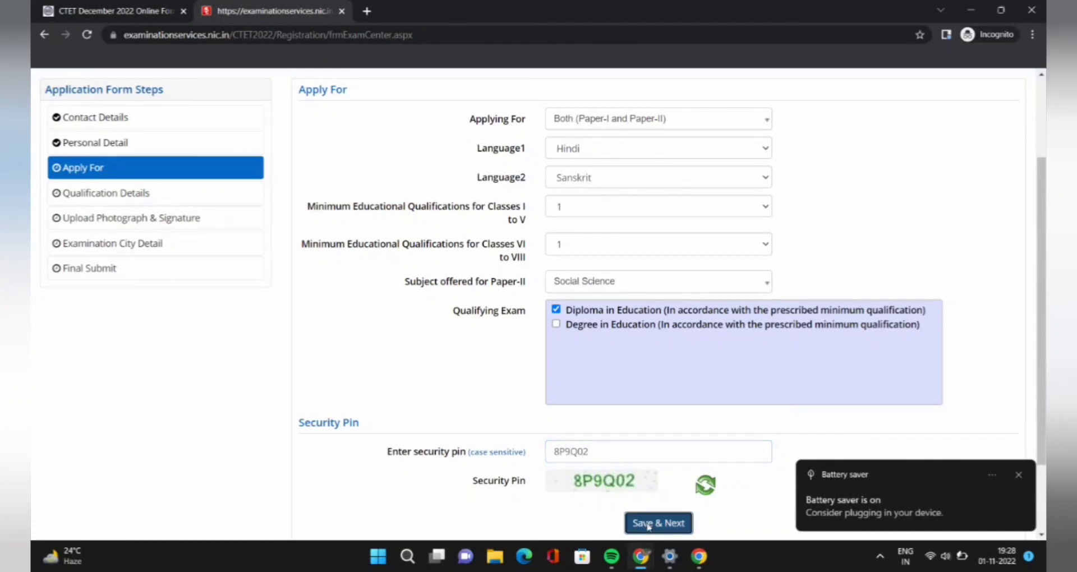
click(515, 330)
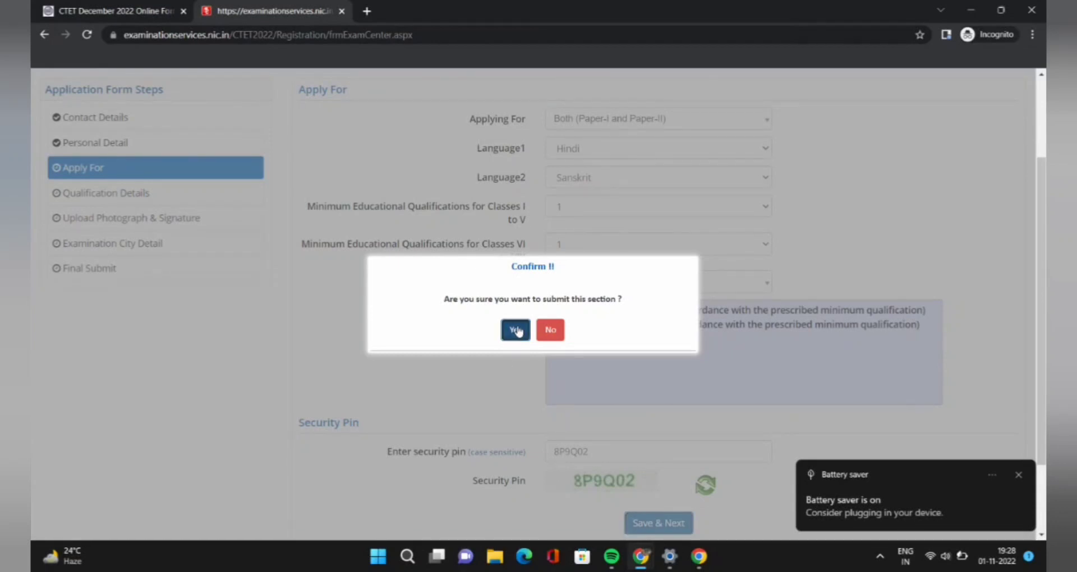
- Dismiss the battery saver notice, check the Pass Status options, then return to the Apply For step
click(1019, 475)
click(888, 437)
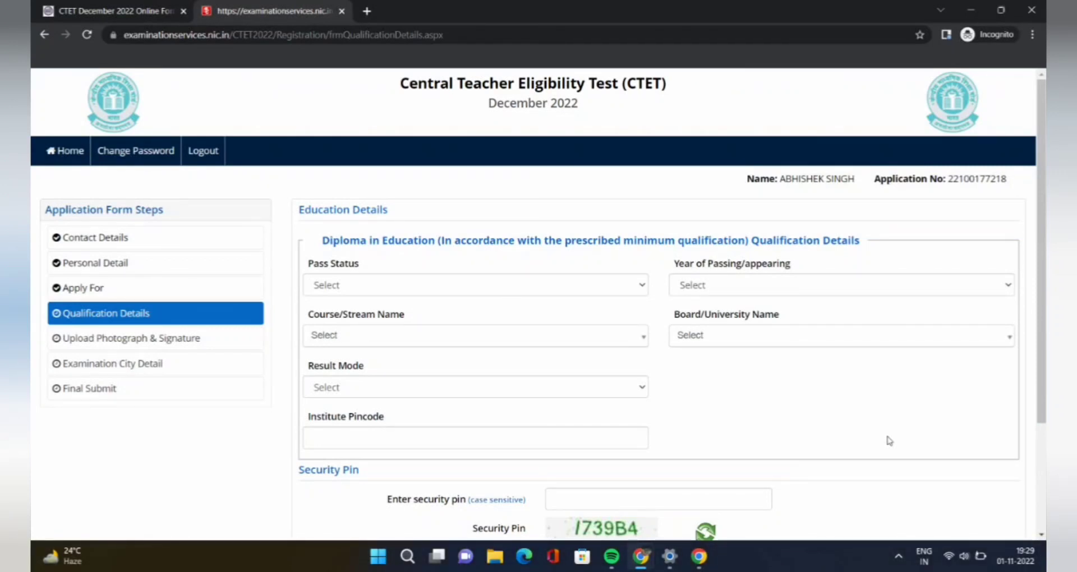
click(605, 284)
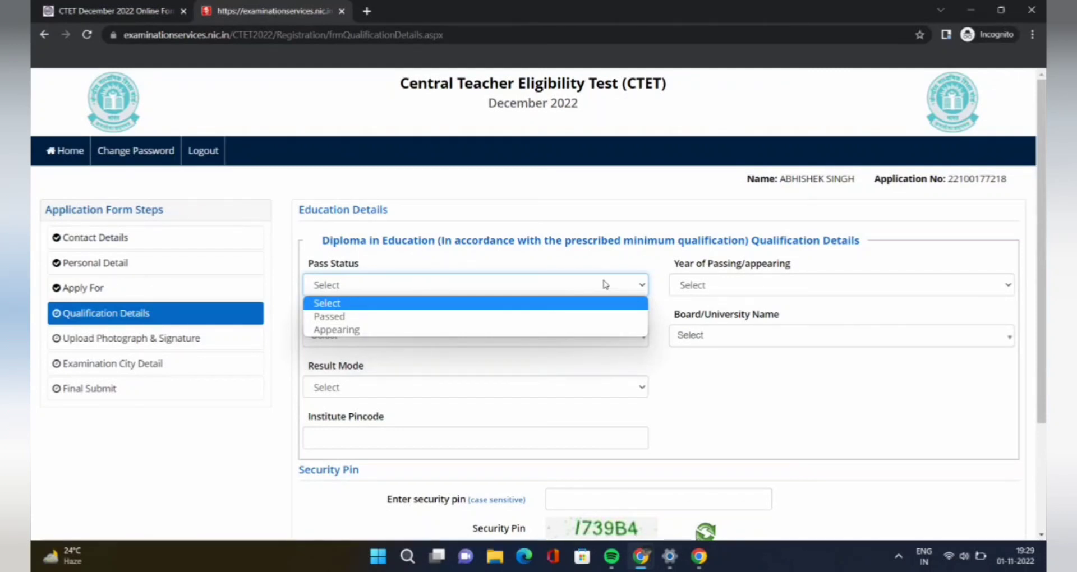
click(173, 290)
- Reopen Apply For, re-tick Diploma in Education, enter a fresh security pin, and save with confirmation
click(174, 290)
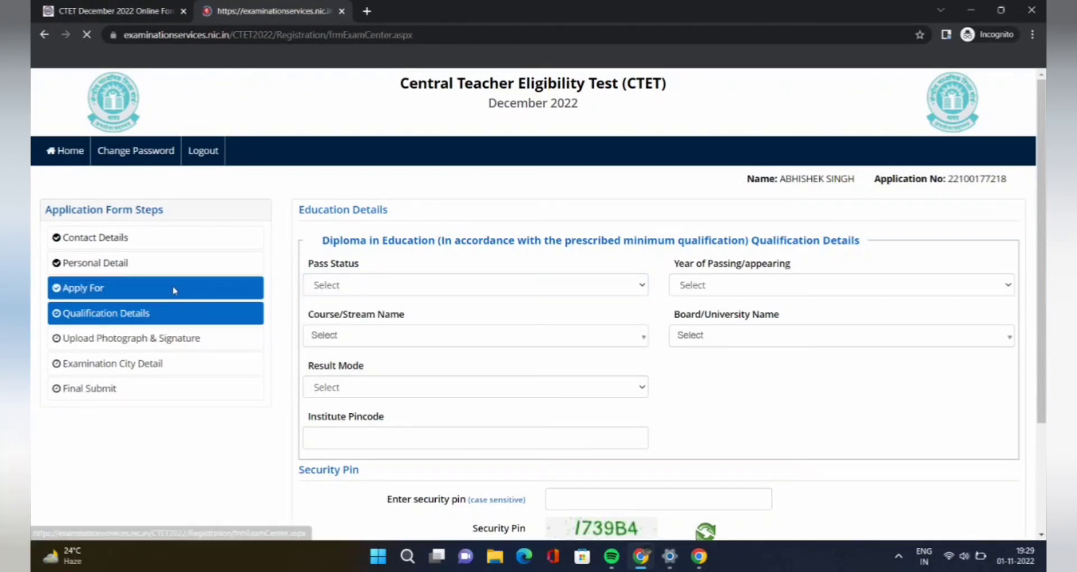
scroll(541, 411, down, 1)
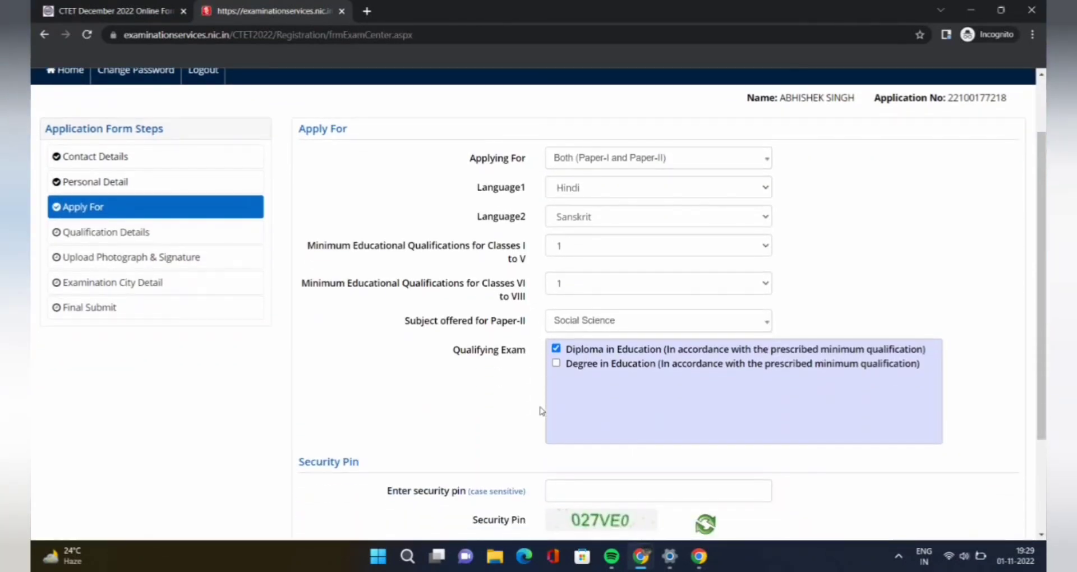
click(556, 349)
click(556, 349)
click(582, 490)
text(02)
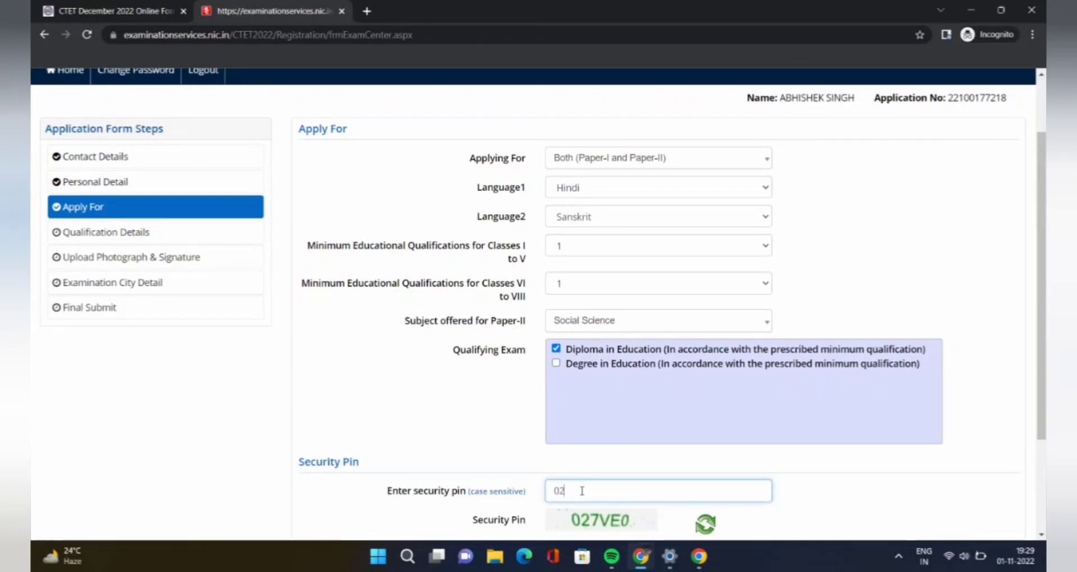
text(7VE0)
scroll(582, 491, down, 2)
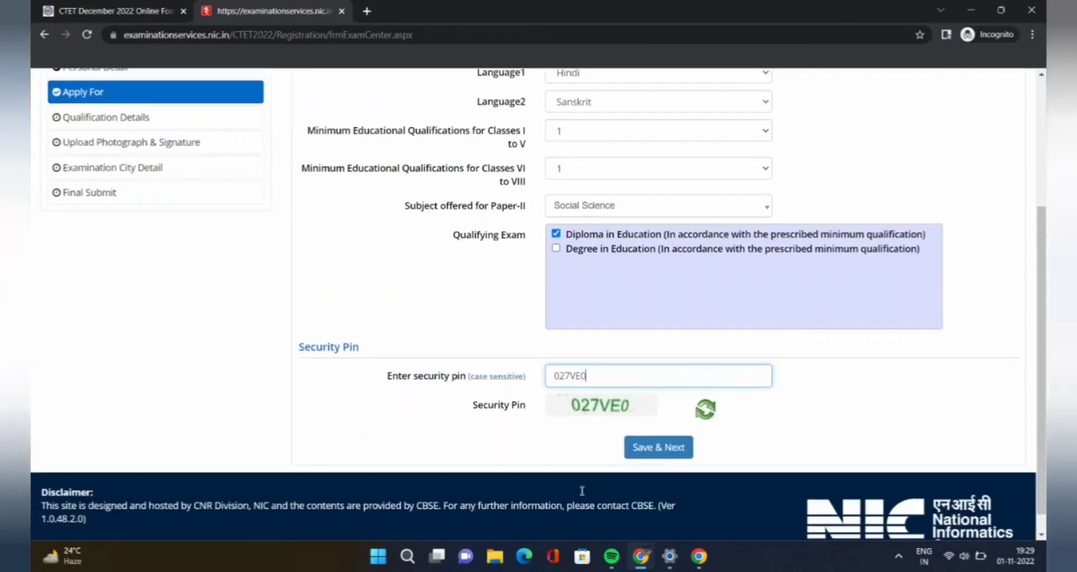
click(659, 430)
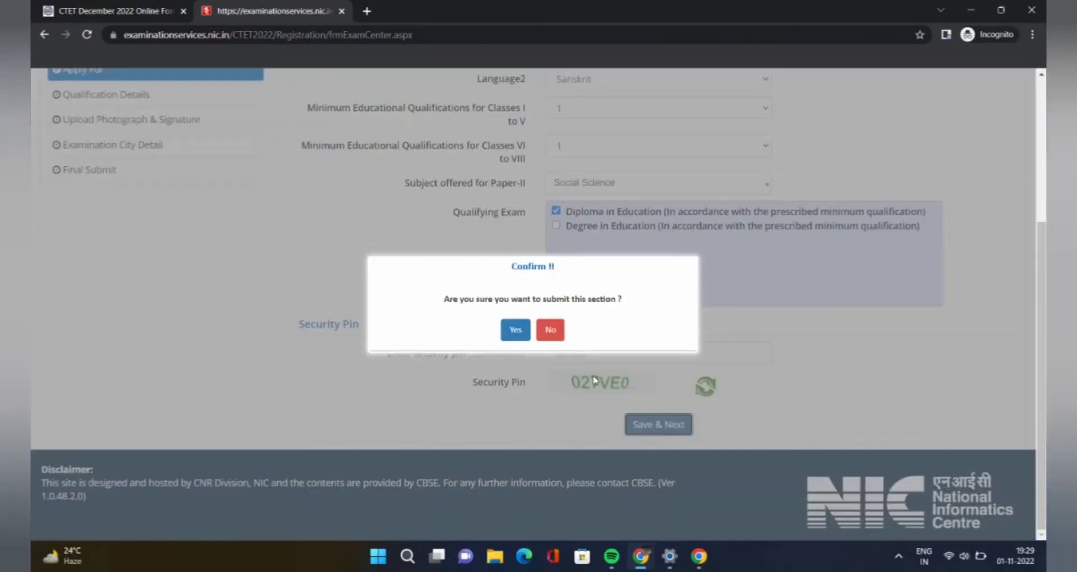
click(516, 330)
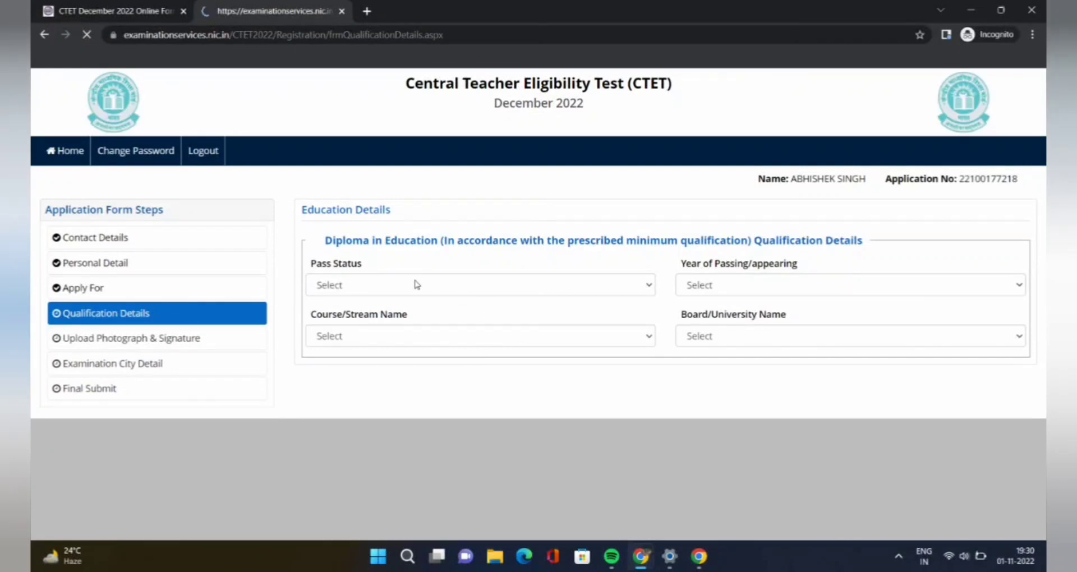
- Check the Pass Status choices, then scroll the Year of Passing/appearing year list
click(415, 285)
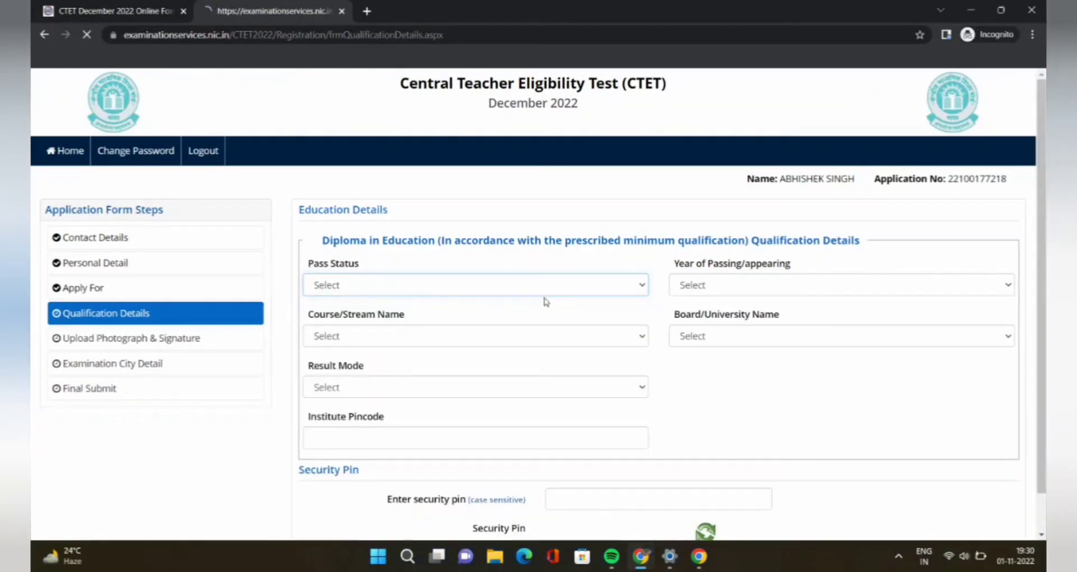
click(683, 286)
scroll(729, 227, down, 1)
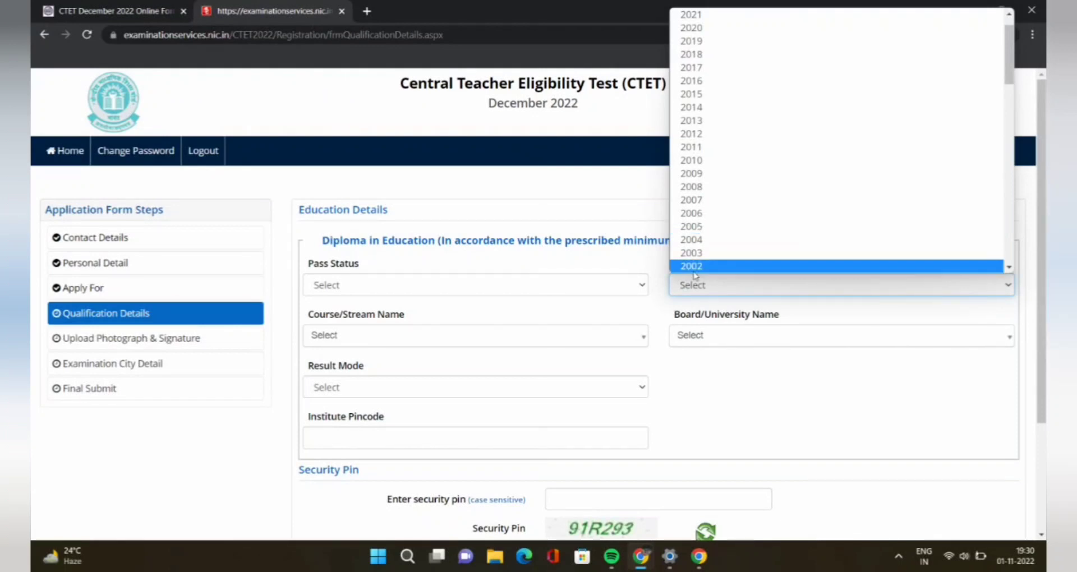
mouse_move(700, 563)
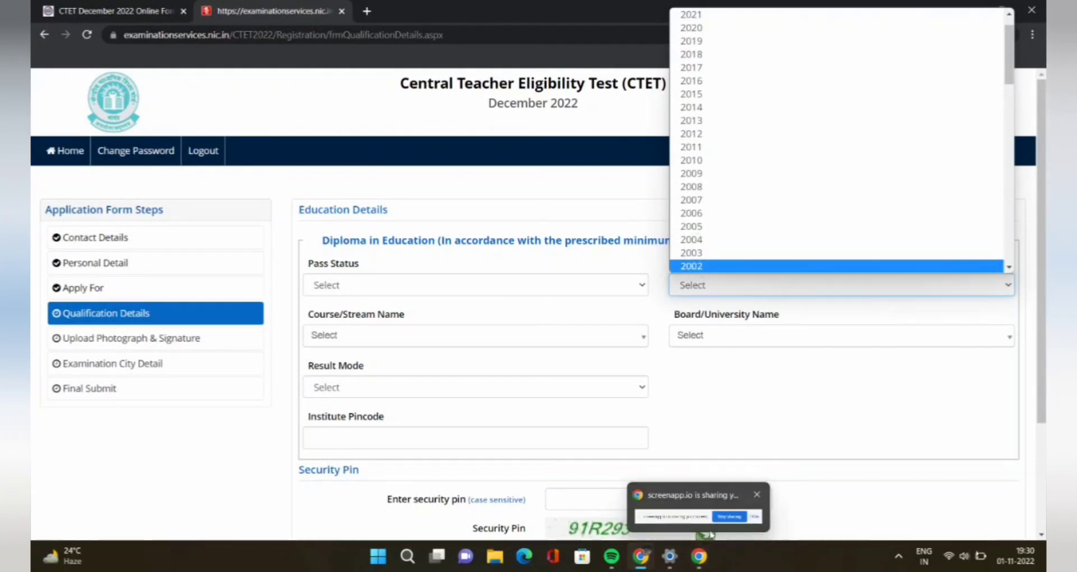
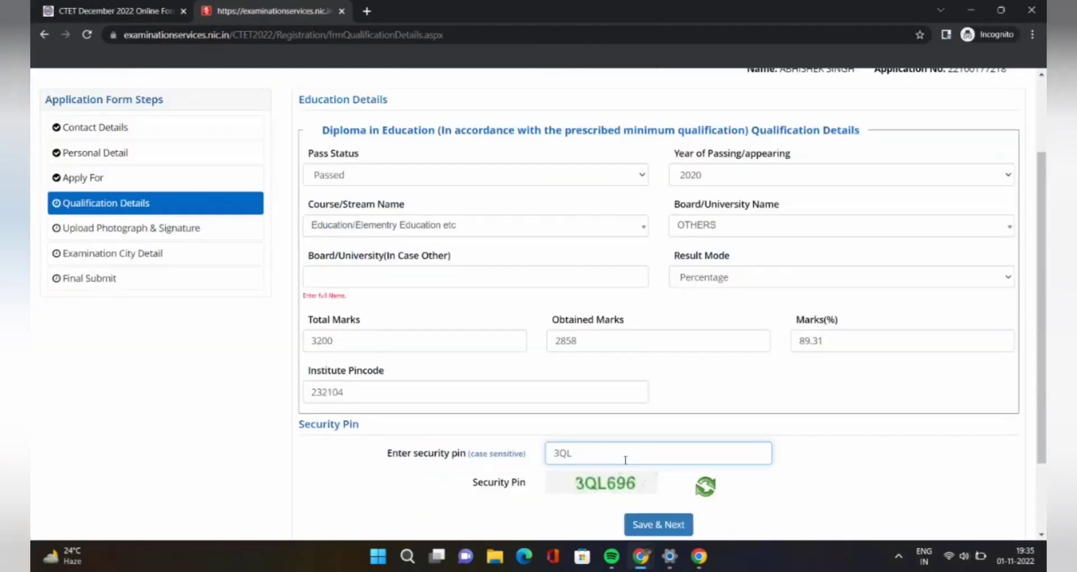
- Complete the security pin and save the diploma qualification details, confirming the submission
text(696)
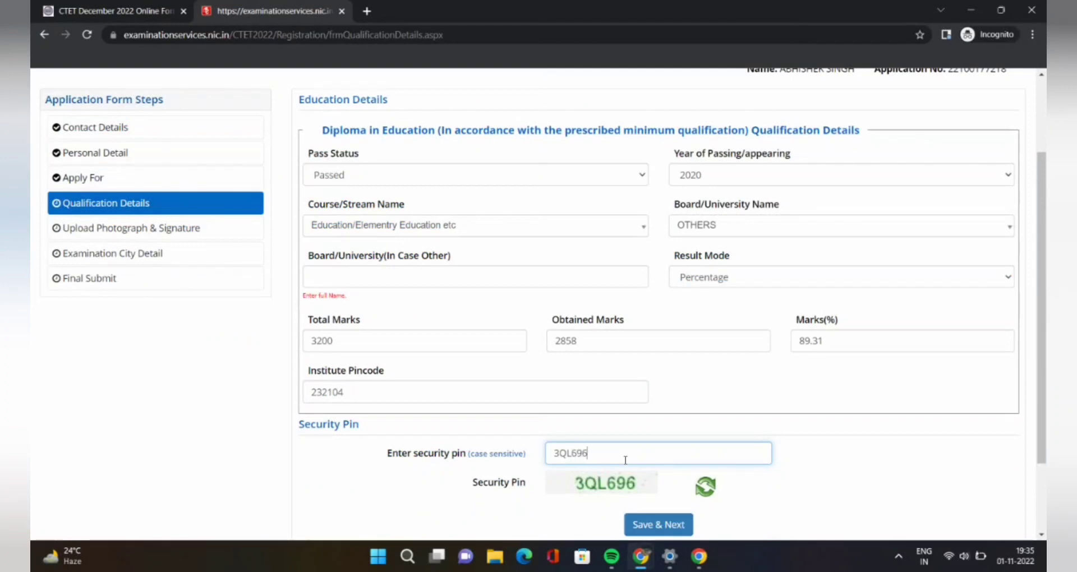
click(655, 529)
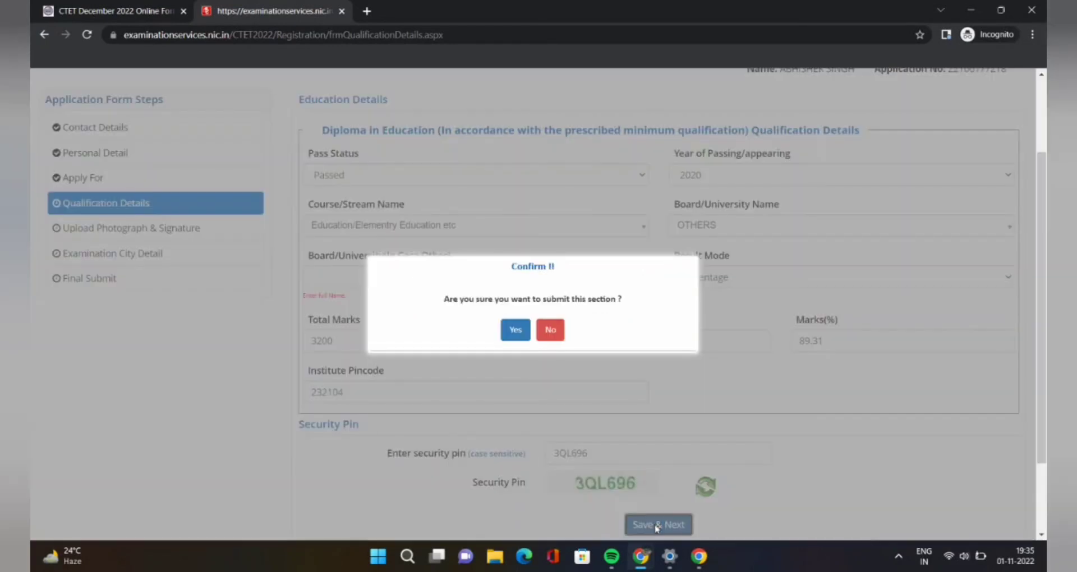
click(525, 335)
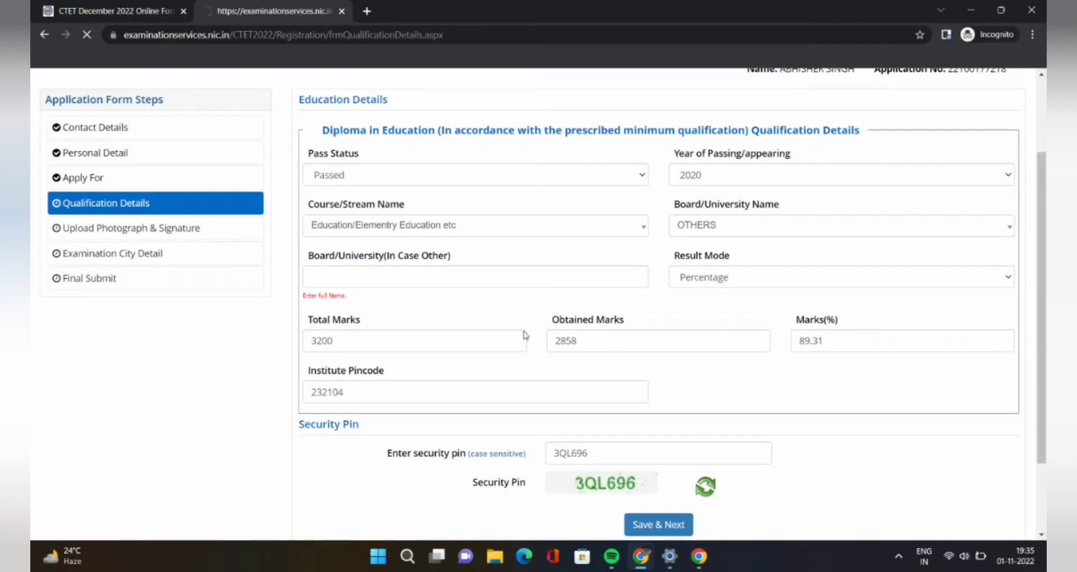
- Set course to Education/Elementry Education etc, pass status Passed, and year of passing 2020
click(472, 283)
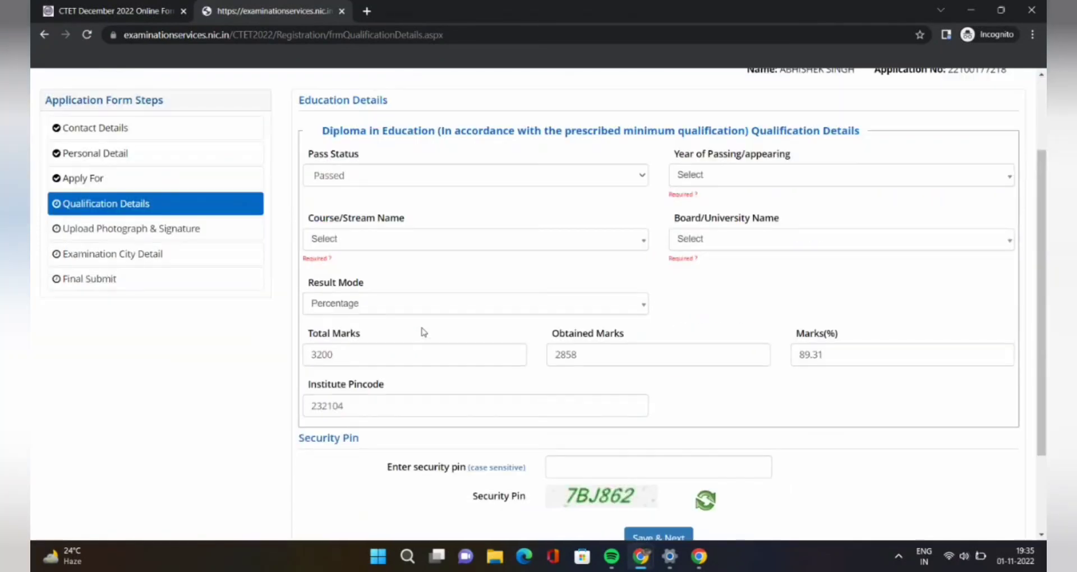
click(452, 248)
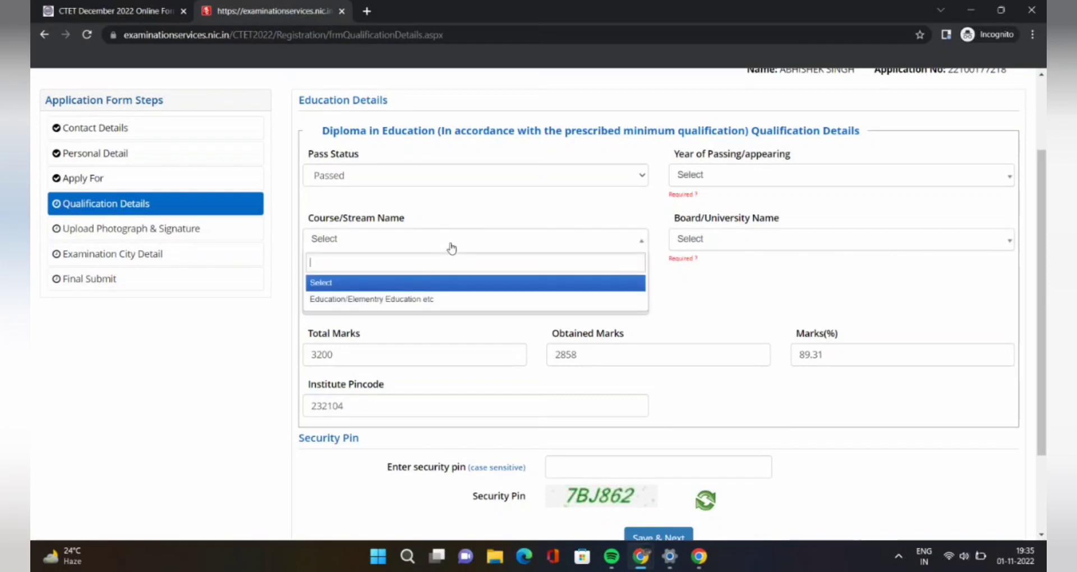
click(405, 299)
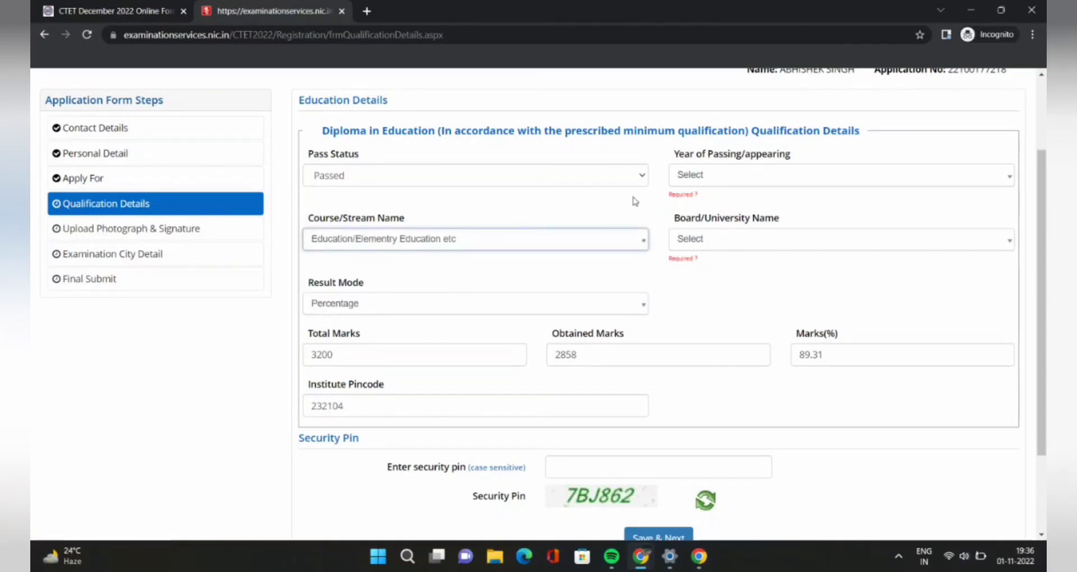
click(618, 181)
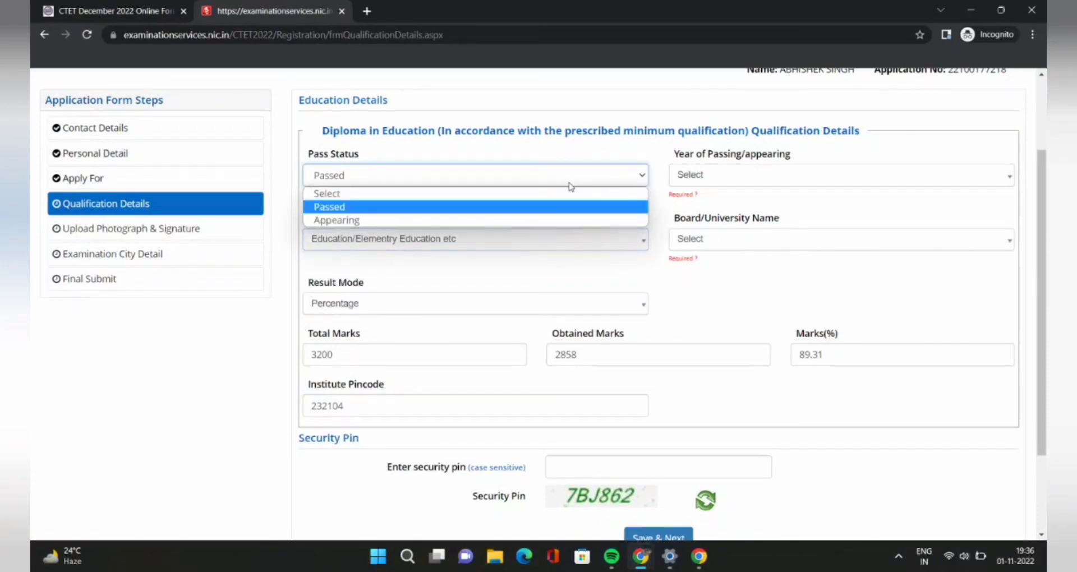
click(548, 207)
click(718, 176)
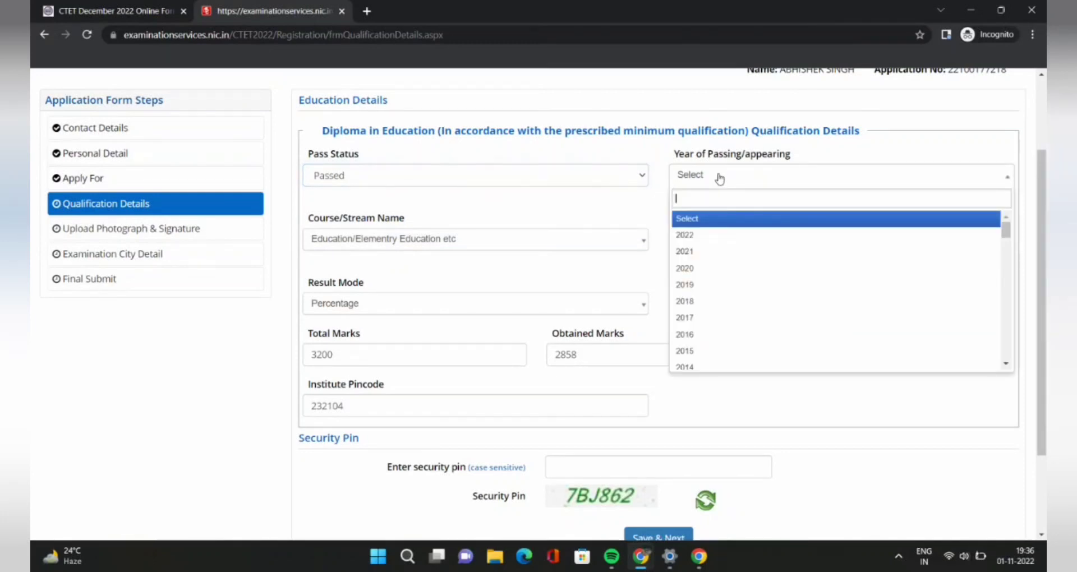
click(695, 269)
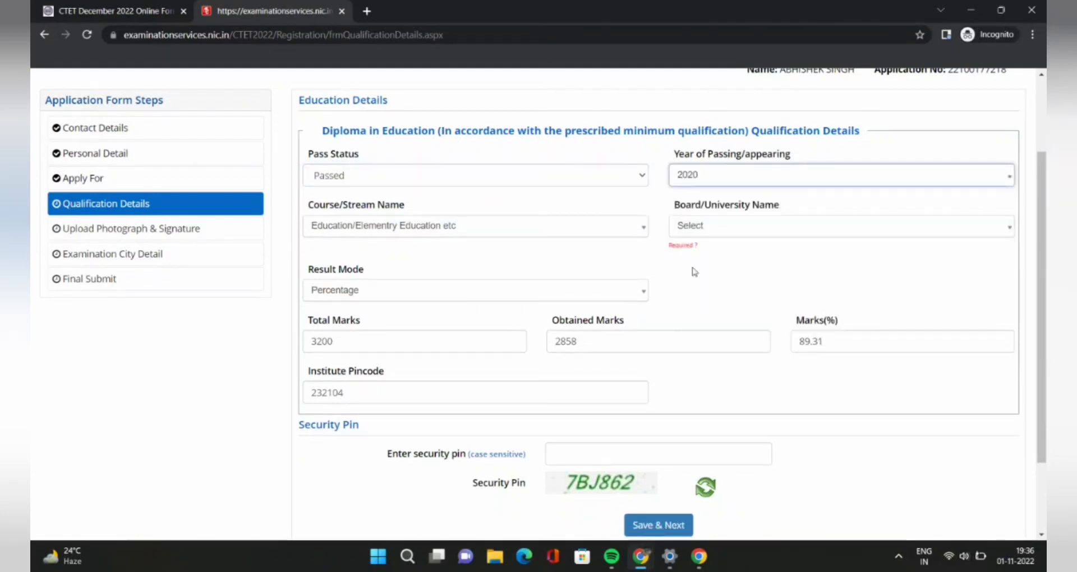
- Search the board/university list and choose OTHERS
click(751, 232)
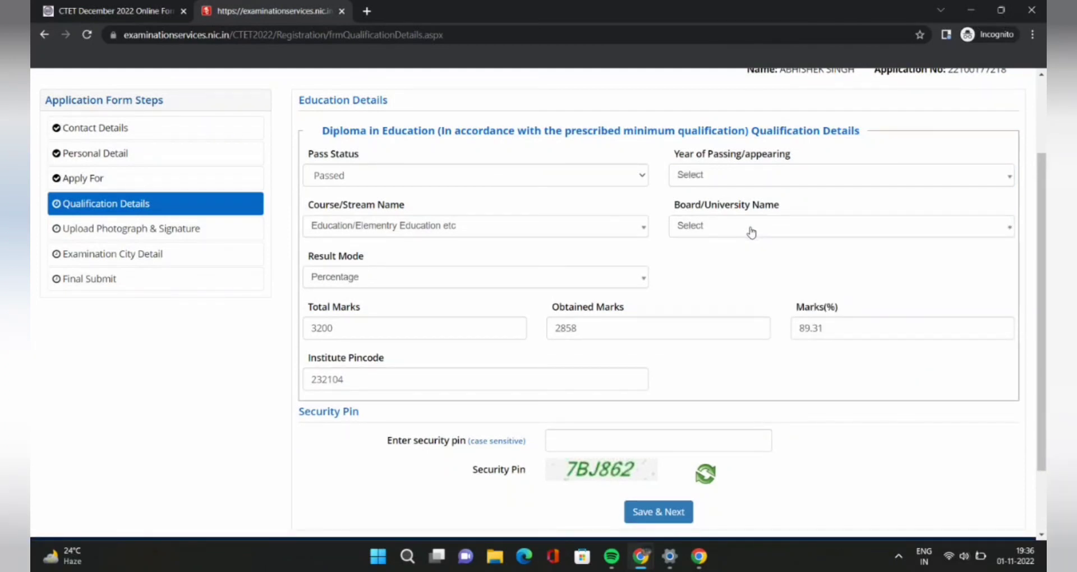
click(751, 231)
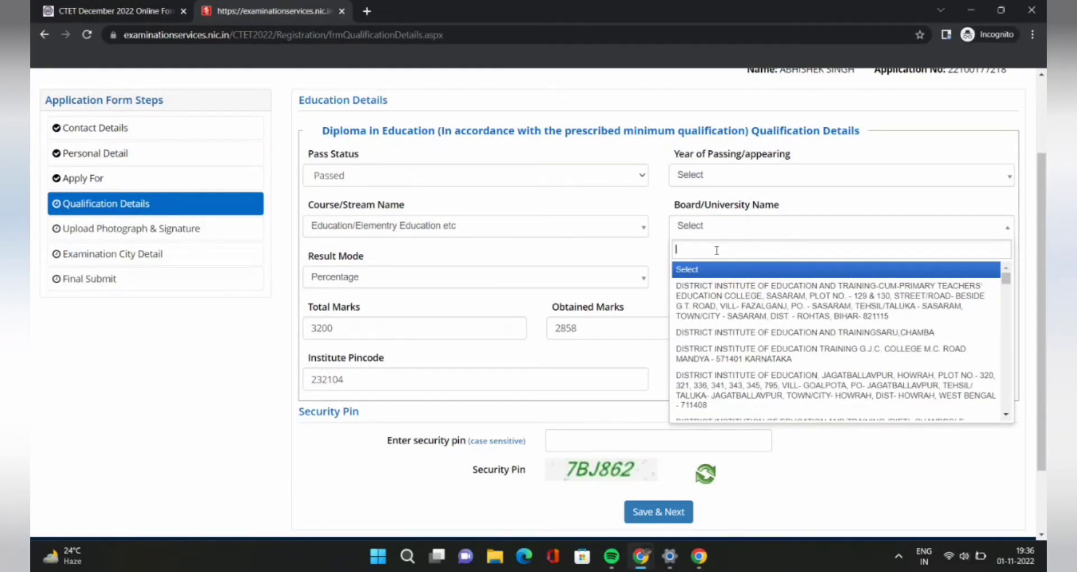
text(d)
text(TH)
text(ER)
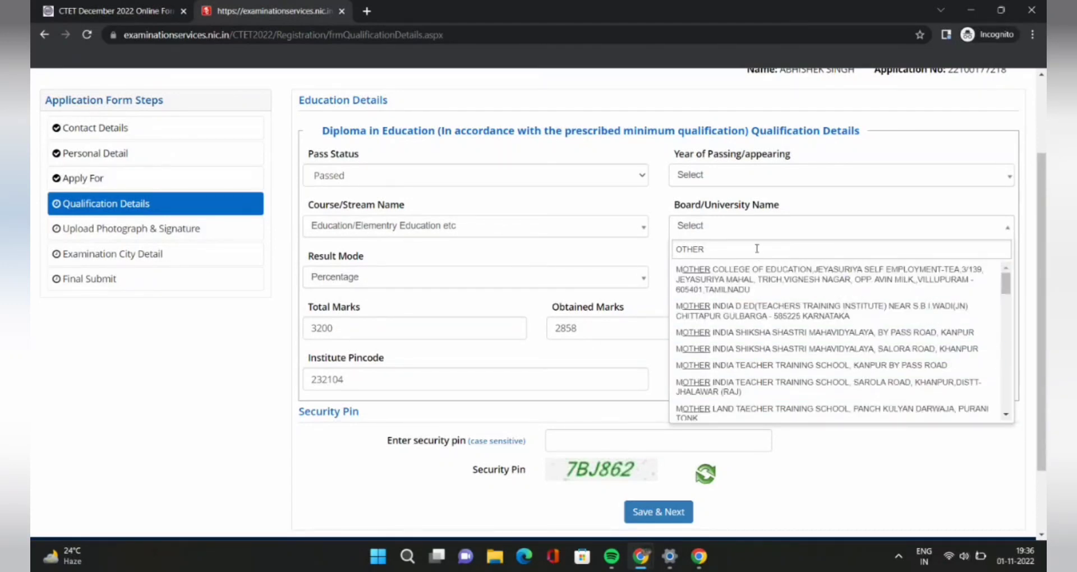
scroll(775, 373, down, 3)
scroll(775, 373, down, 5)
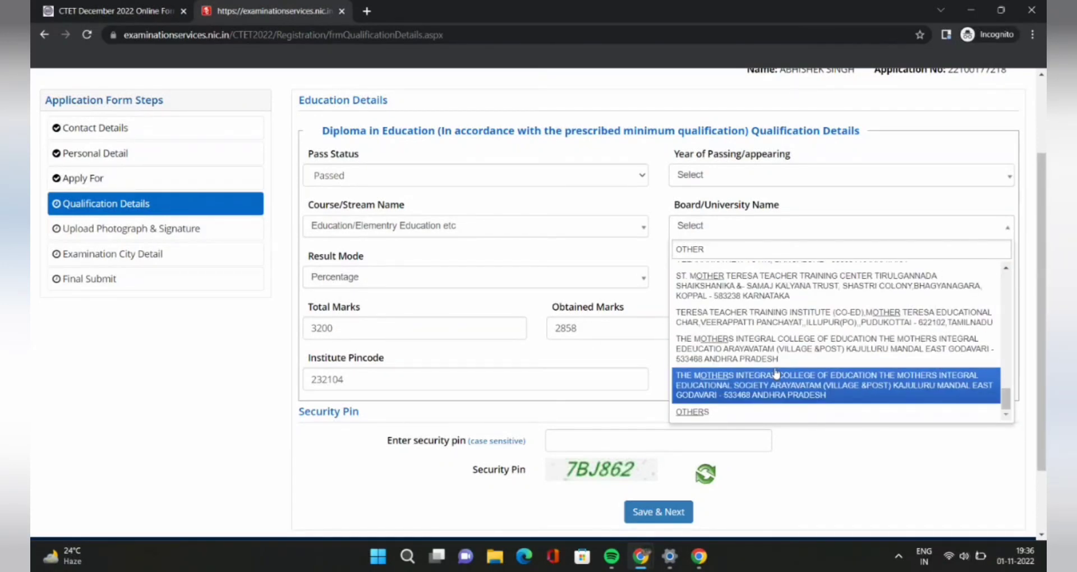
click(698, 412)
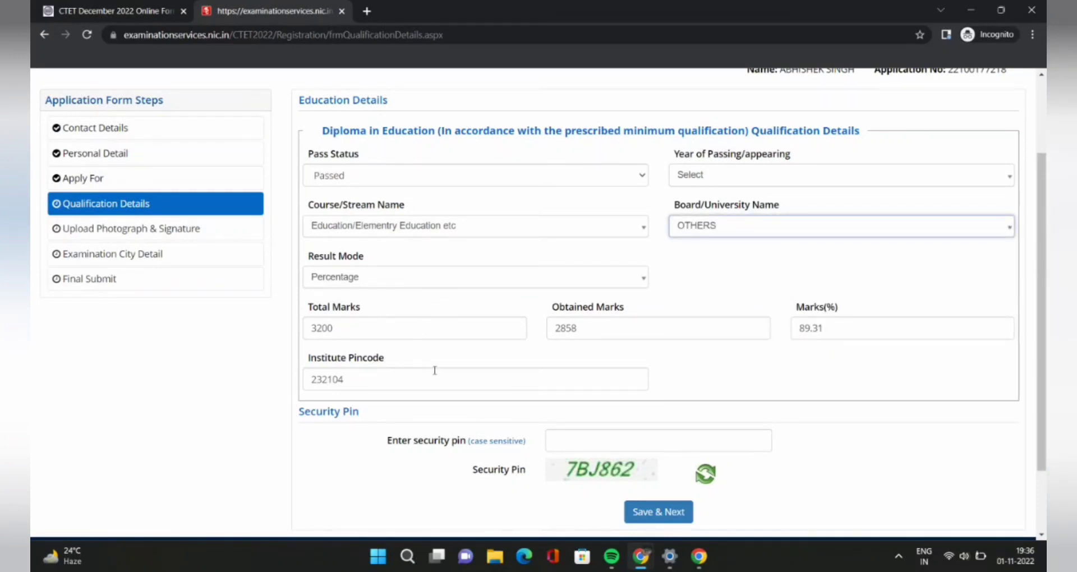
scroll(435, 370, down, 2)
scroll(435, 370, up, 4)
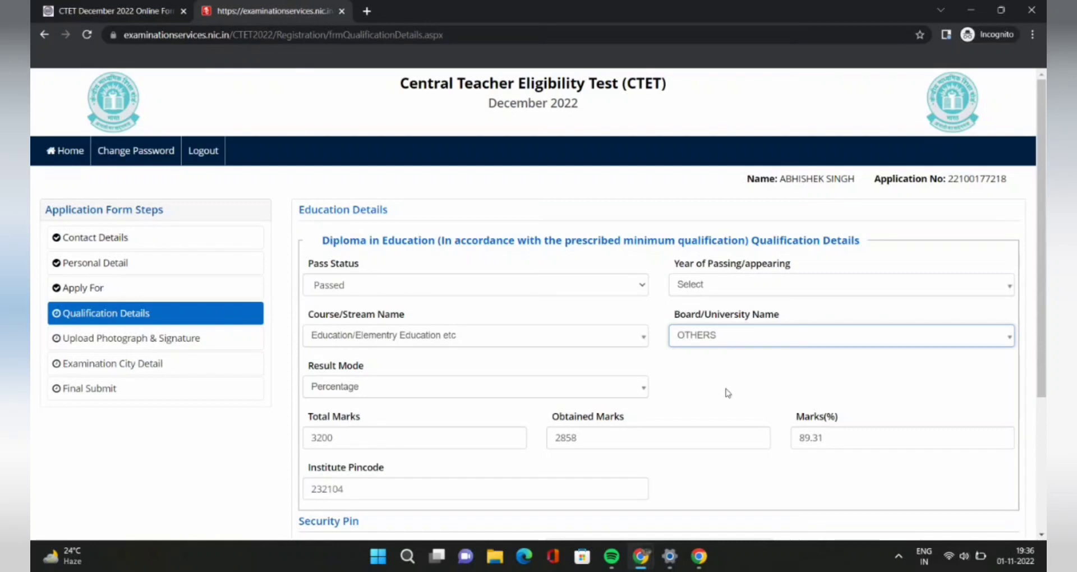
- Set result mode to Percentage and reconfirm year of passing as 2020
click(746, 289)
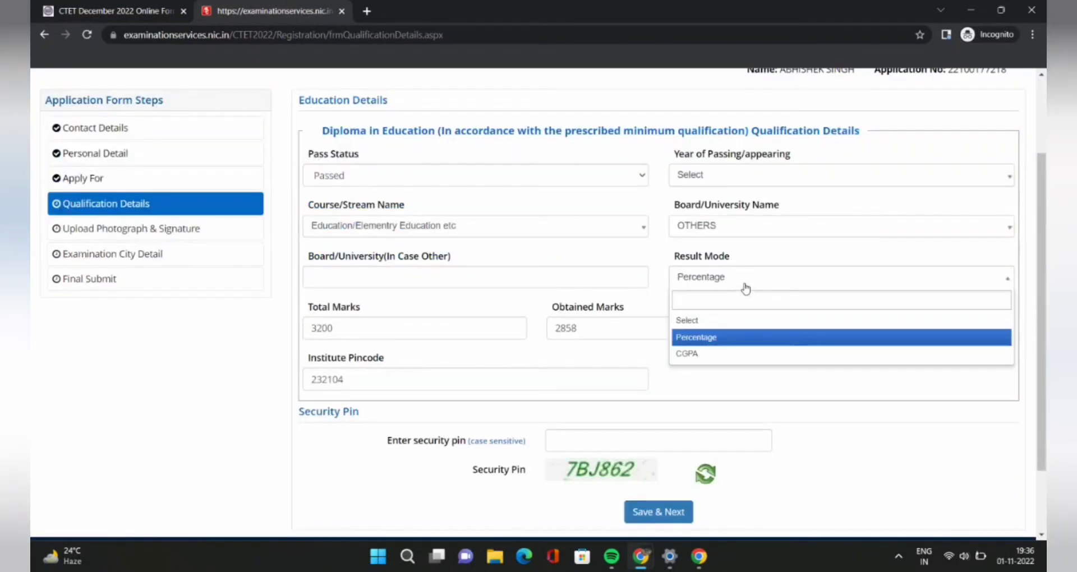
click(712, 339)
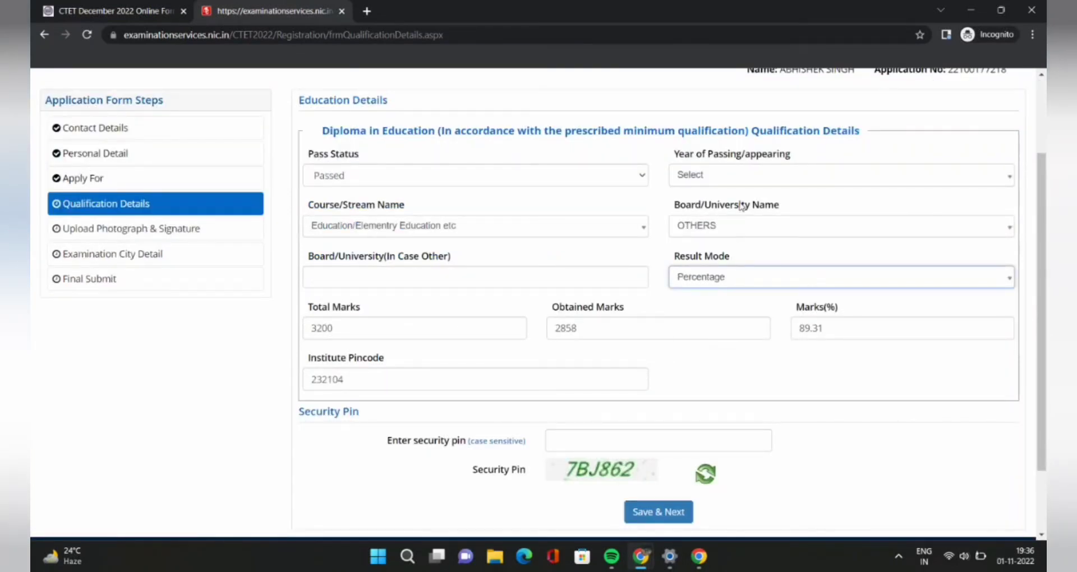
click(750, 178)
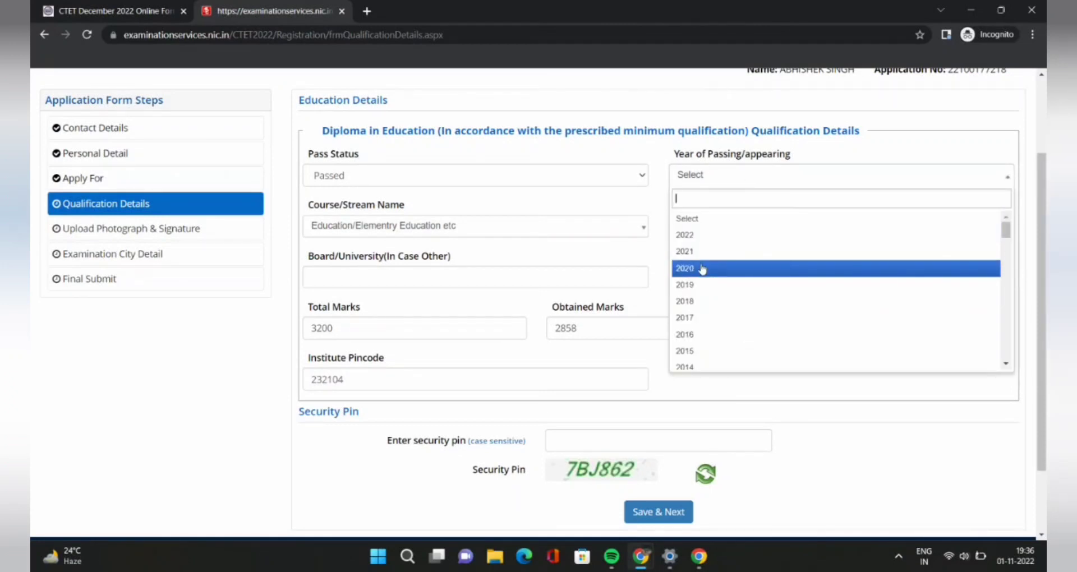
click(702, 269)
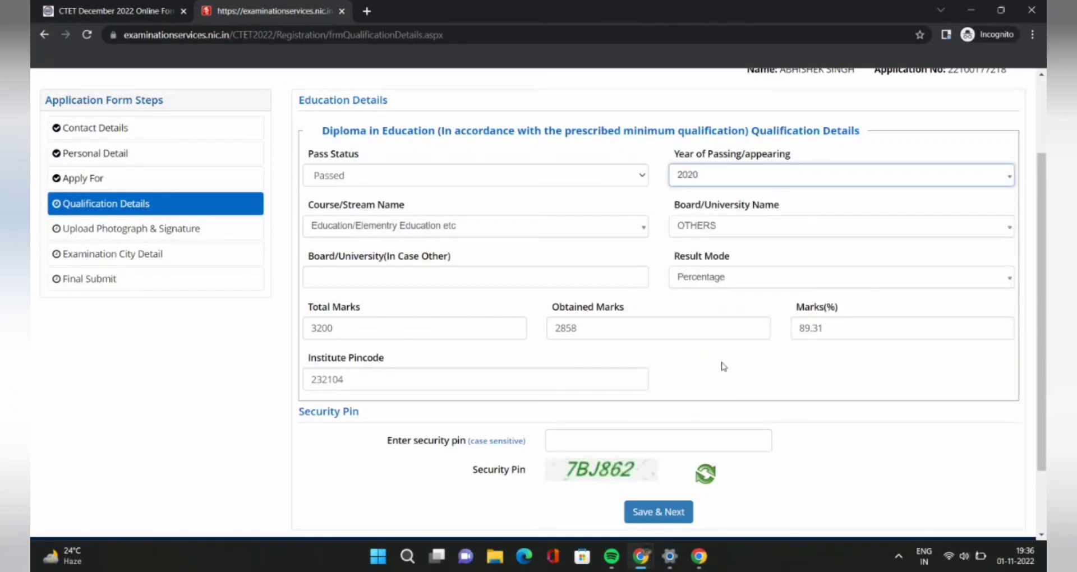
click(490, 281)
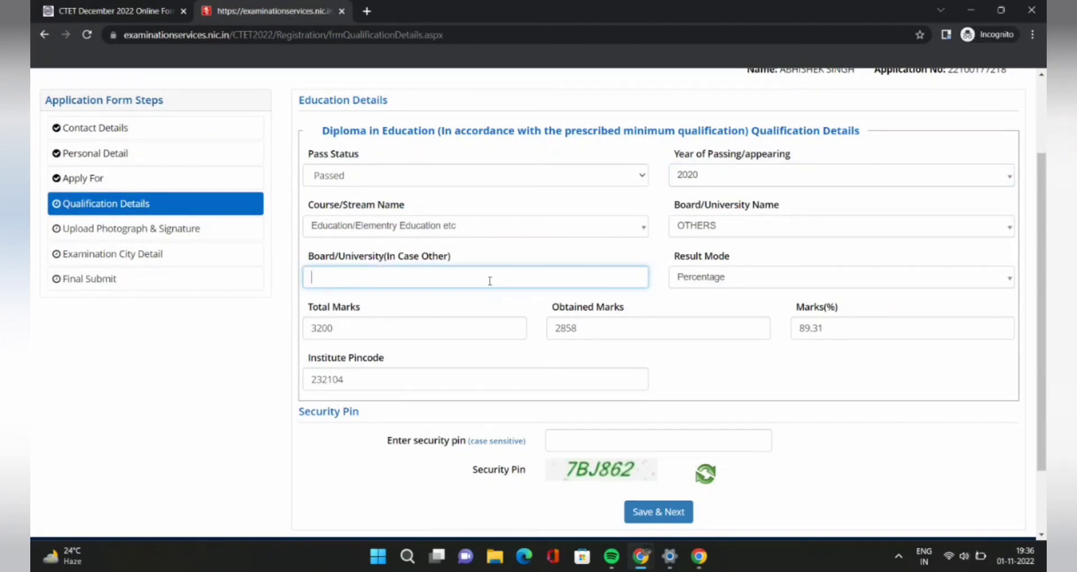
- Enter PNP PRAYAGRAJ UP as the other board, add the security pin, and save with confirmation
text(PNP PRAYAGRAJ UP)
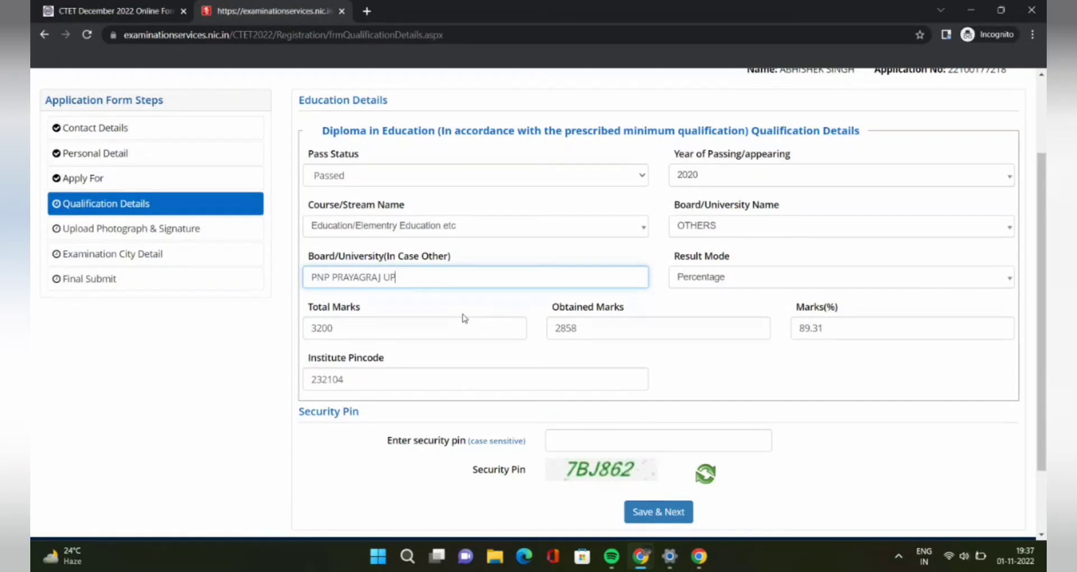
click(592, 437)
text(7)
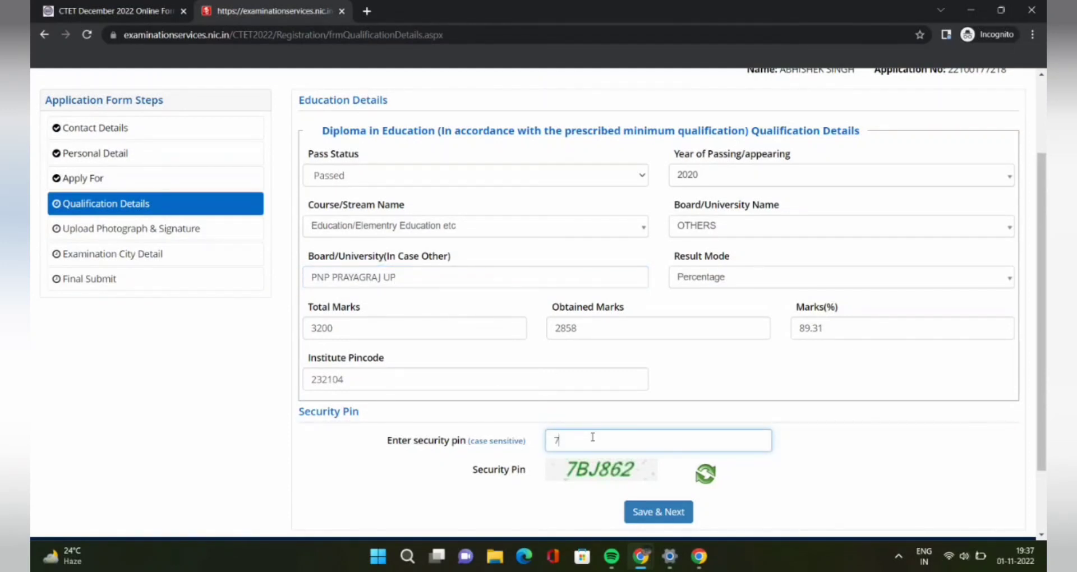
text(BJ862)
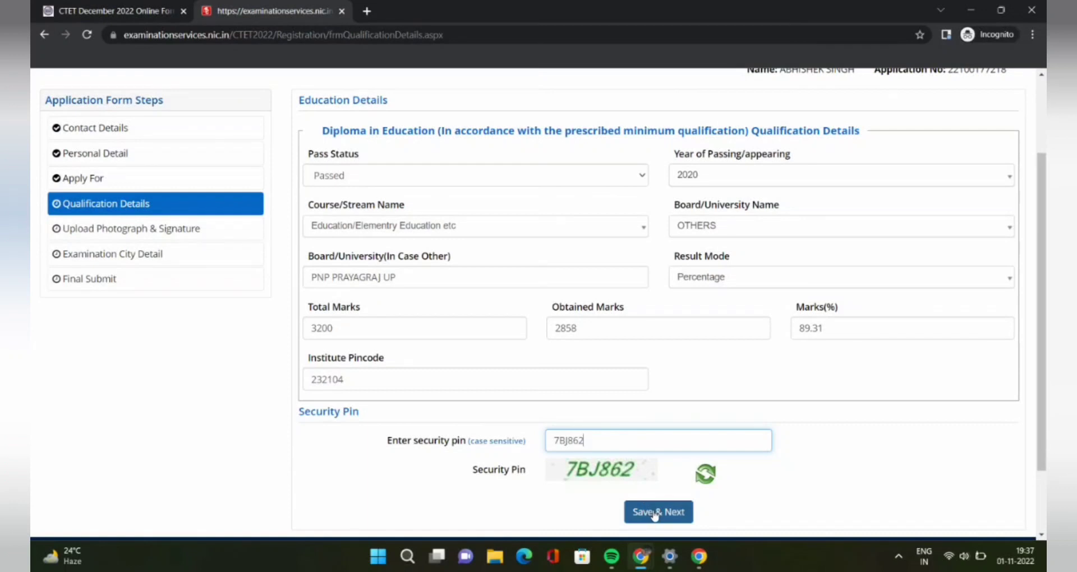
click(654, 512)
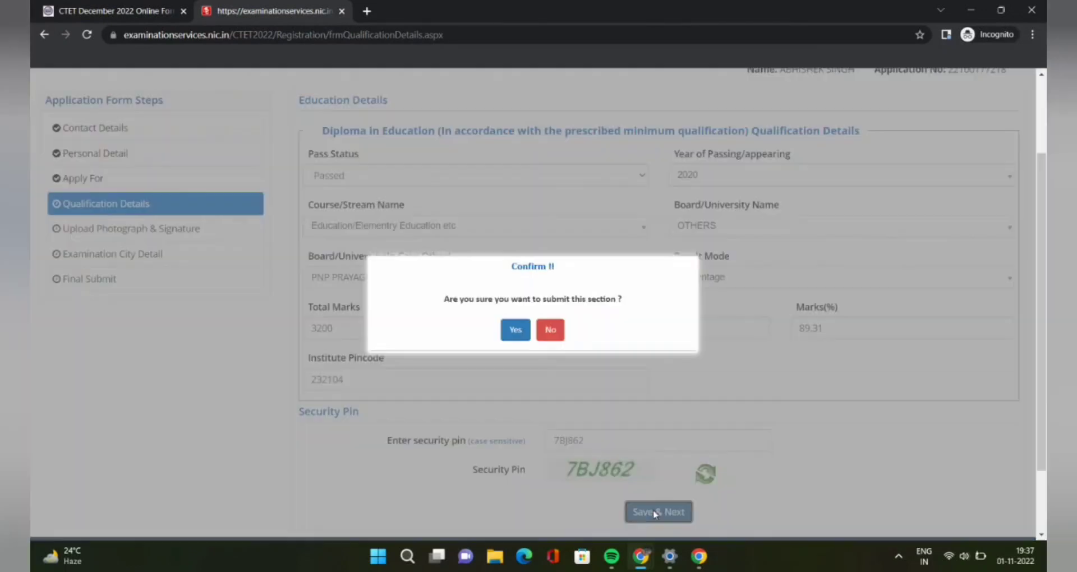
click(516, 331)
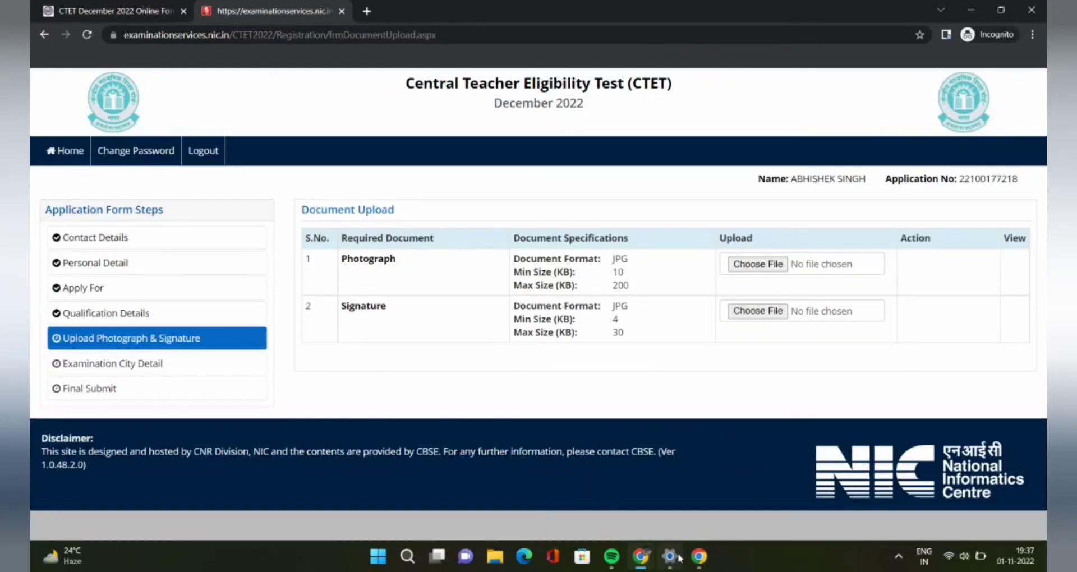
- Choose VARANASI as the examination city, save it, and confirm the submission
mouse_move(678, 558)
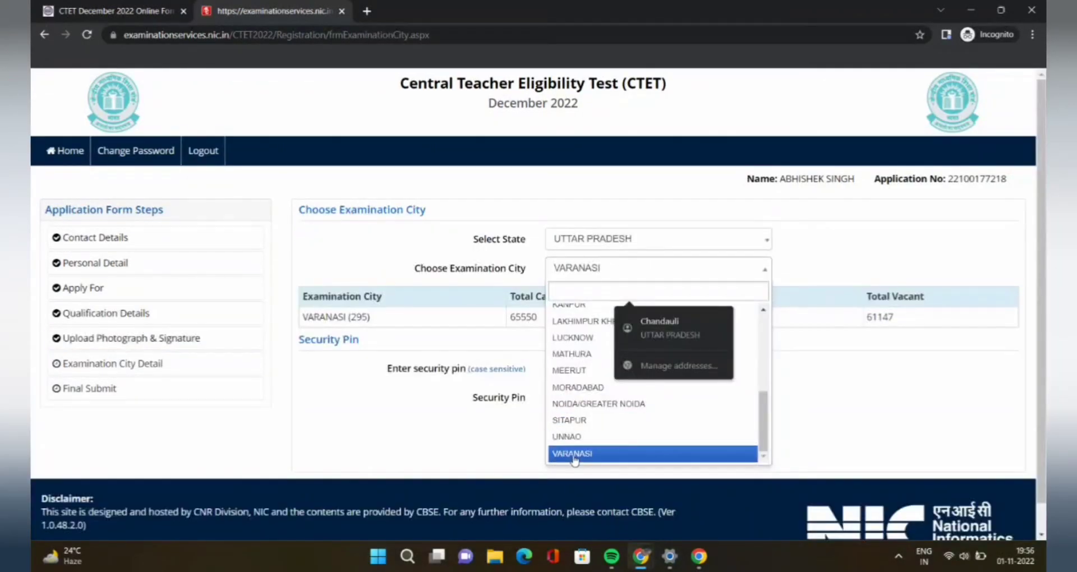
click(578, 520)
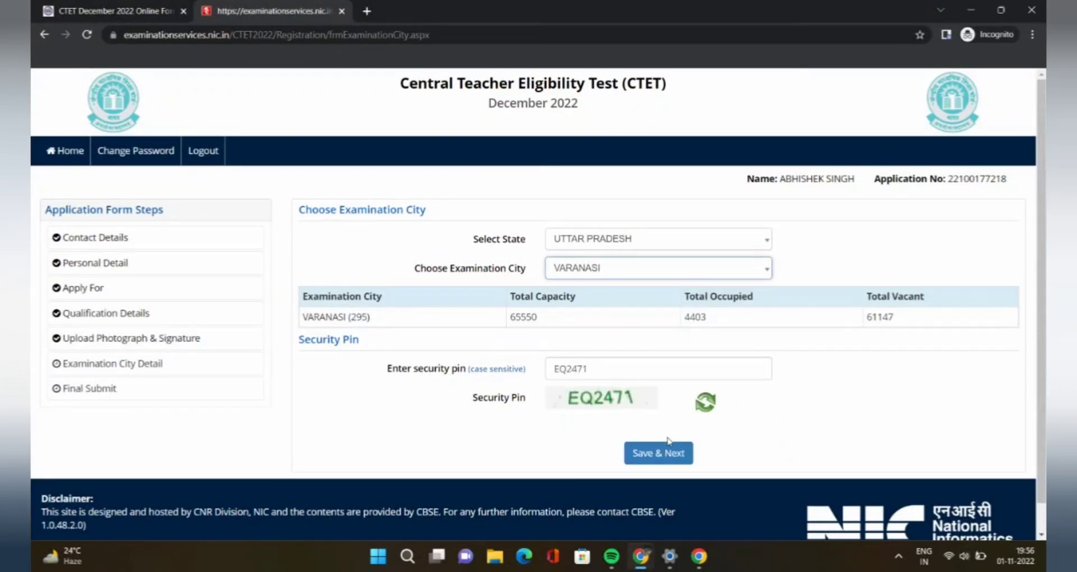
click(669, 455)
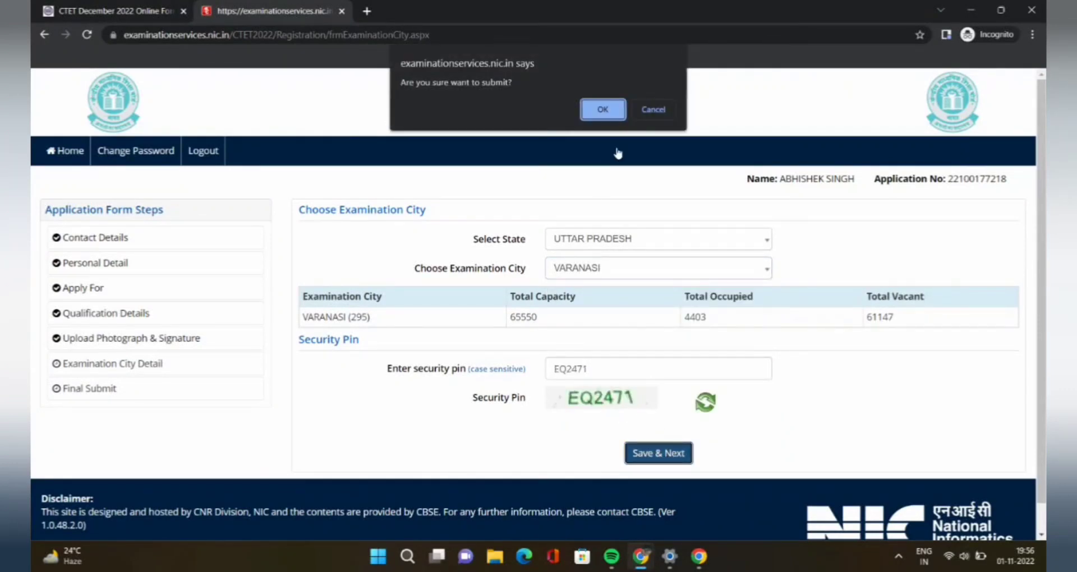
click(603, 110)
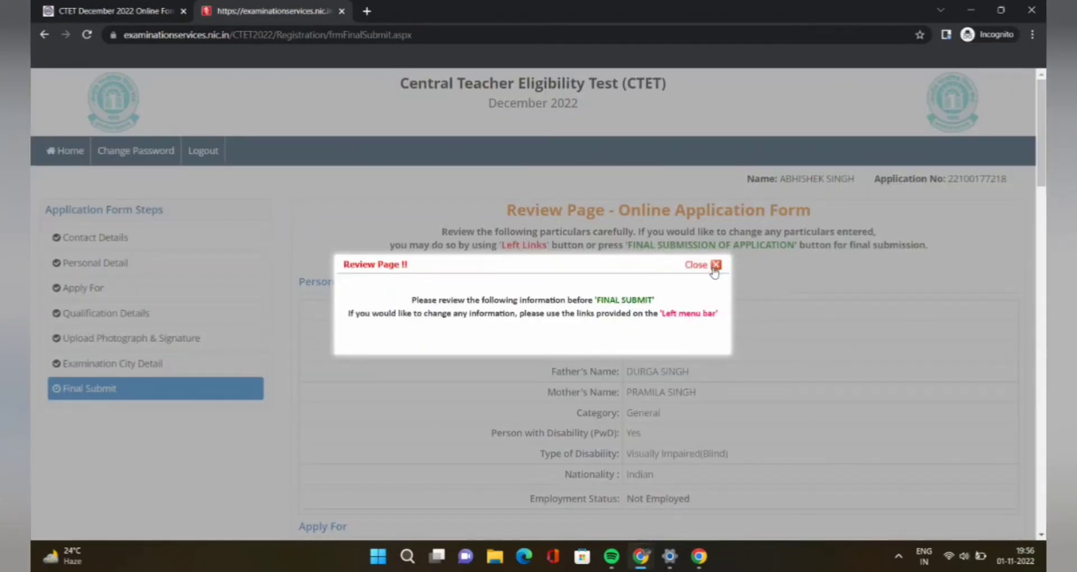
- Tick all eight particulars as verified: name, parents' names, DOB, gender, category, PwD, exam city
click(717, 265)
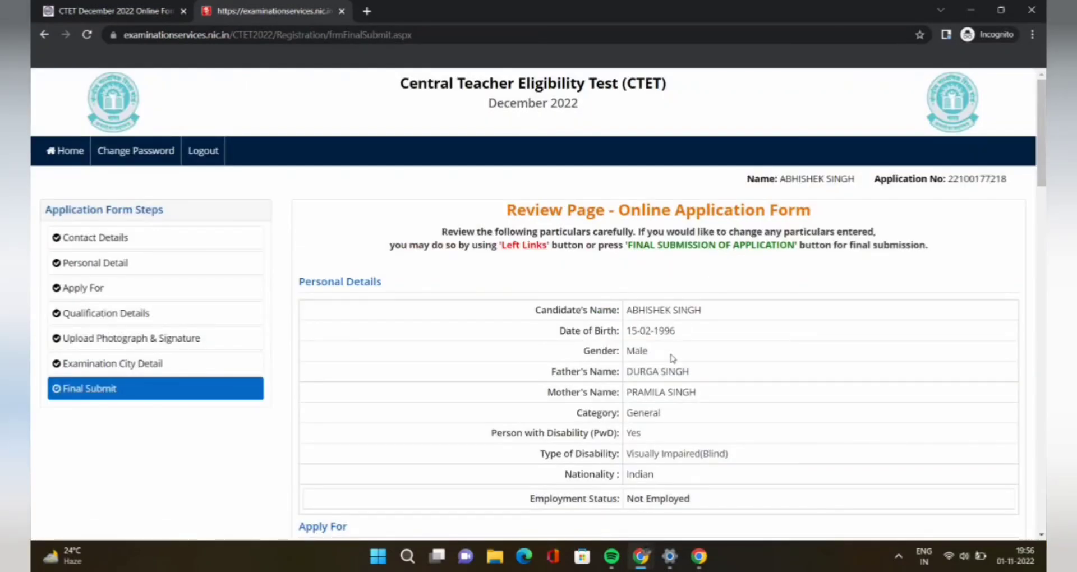
scroll(672, 358, down, 3)
scroll(672, 358, down, 5)
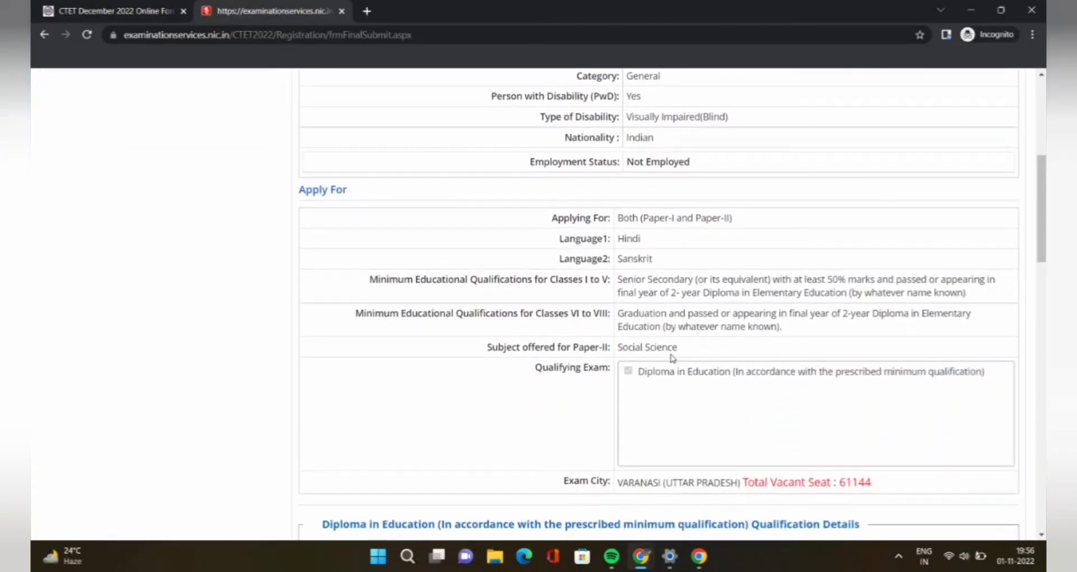
scroll(673, 357, down, 4)
scroll(673, 356, up, 4)
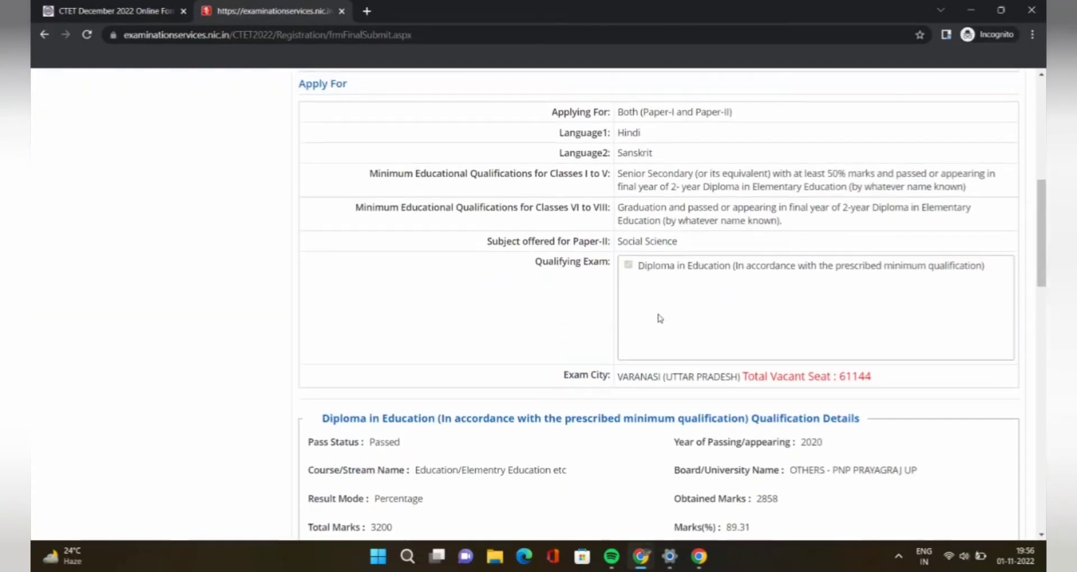
scroll(645, 297, down, 1)
scroll(651, 316, down, 6)
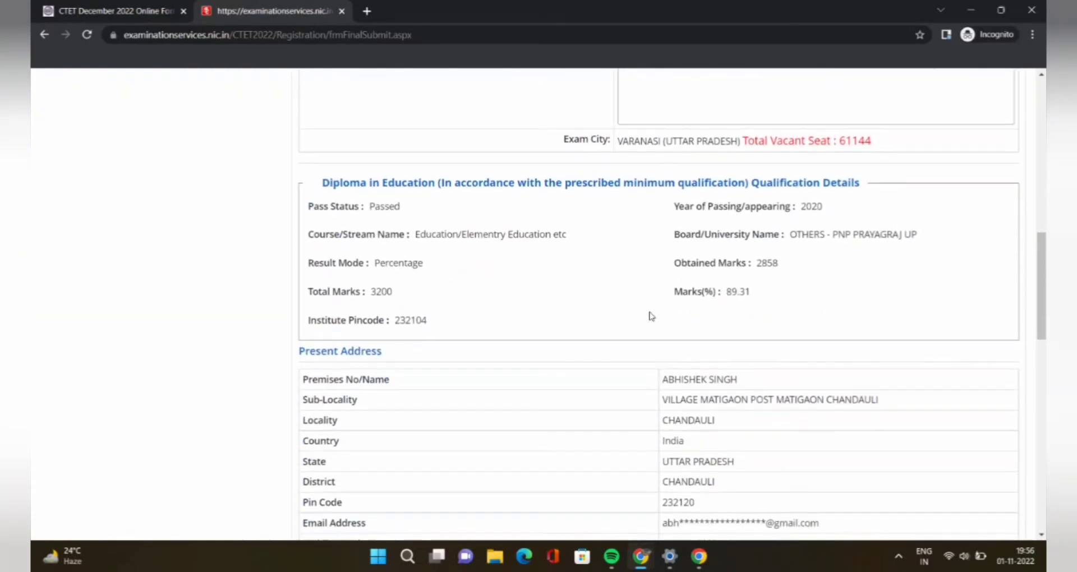
scroll(651, 316, down, 10)
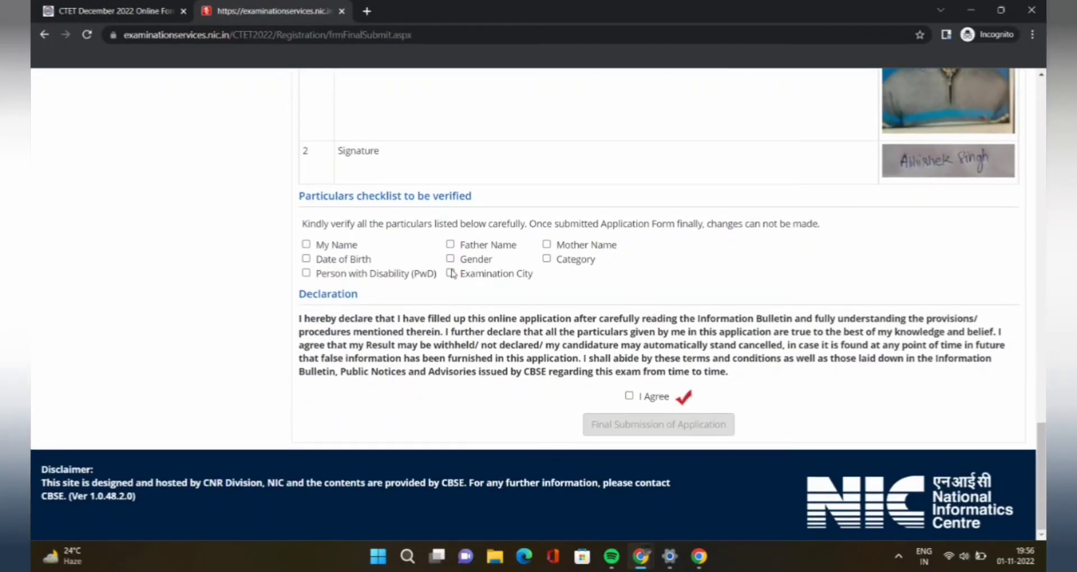
click(306, 244)
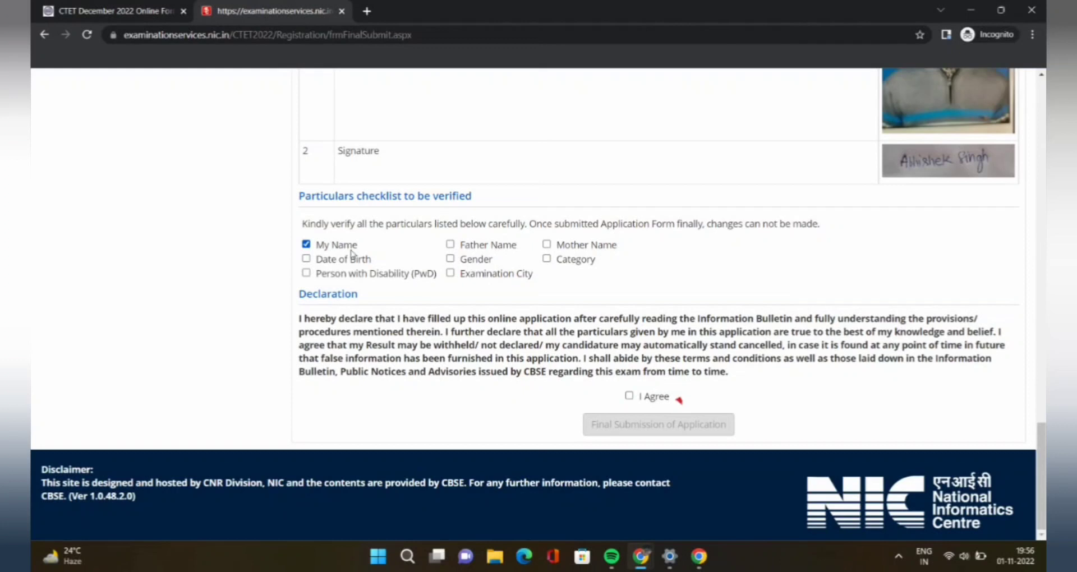
click(451, 244)
click(546, 244)
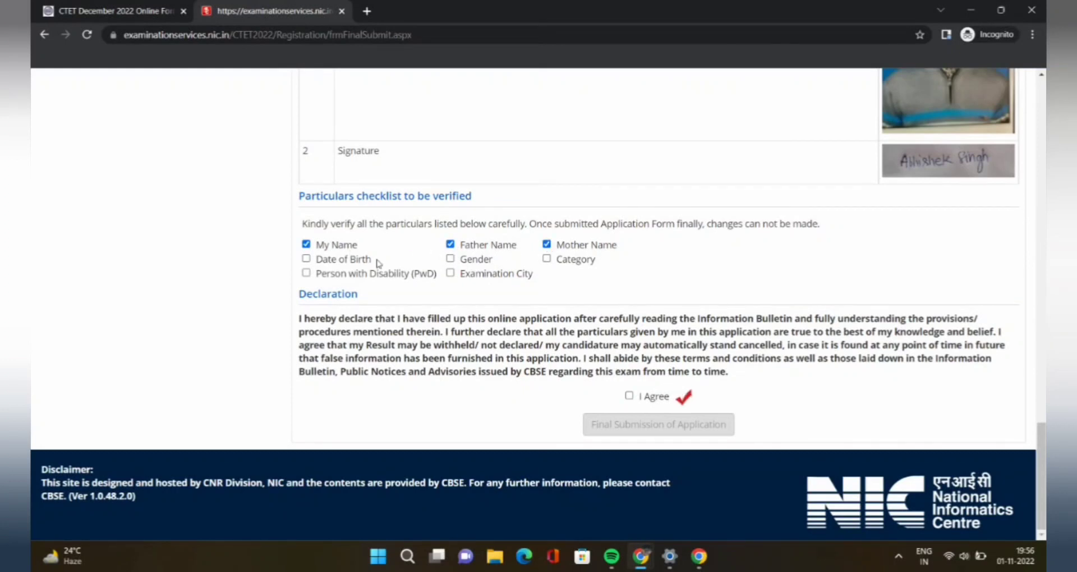
click(305, 259)
click(451, 258)
click(546, 259)
click(306, 274)
click(450, 275)
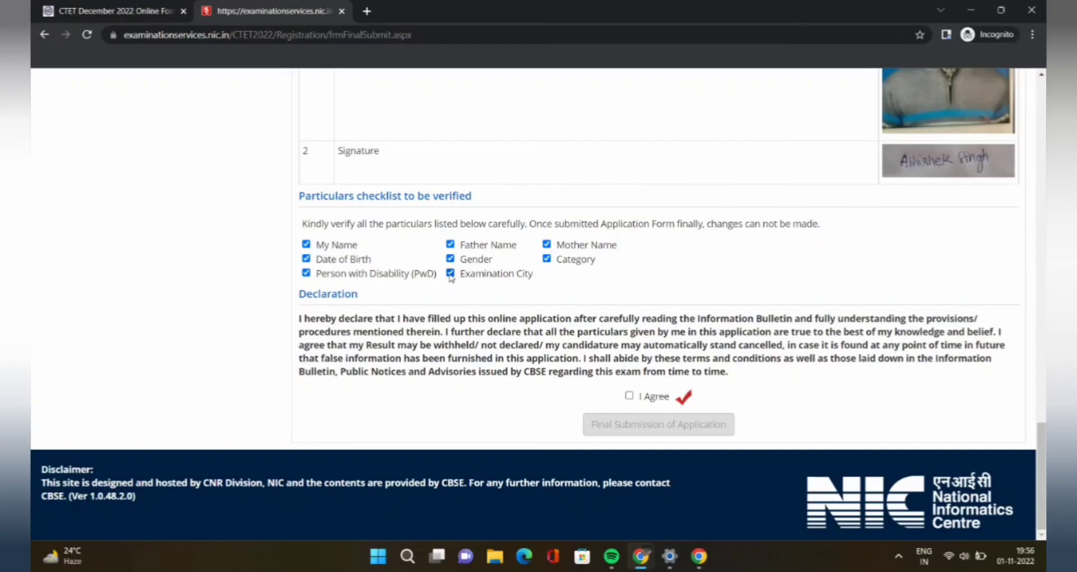
- Accept the declaration and finally submit the application, confirming with Yes
click(629, 397)
click(641, 425)
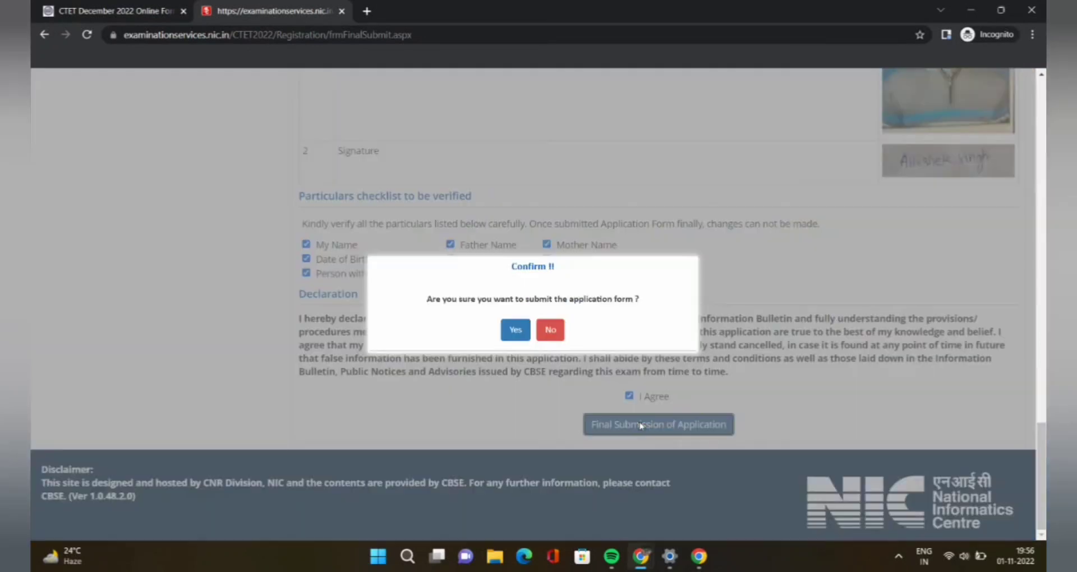
click(518, 333)
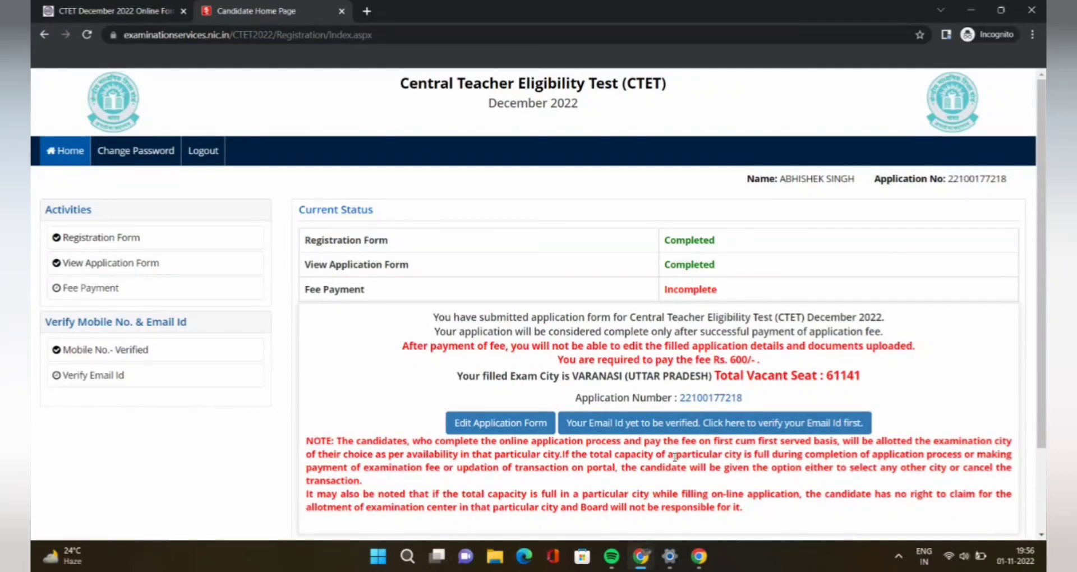
- Start email verification, submit the corrected security pin, and acknowledge the OTP-sent alert
click(617, 425)
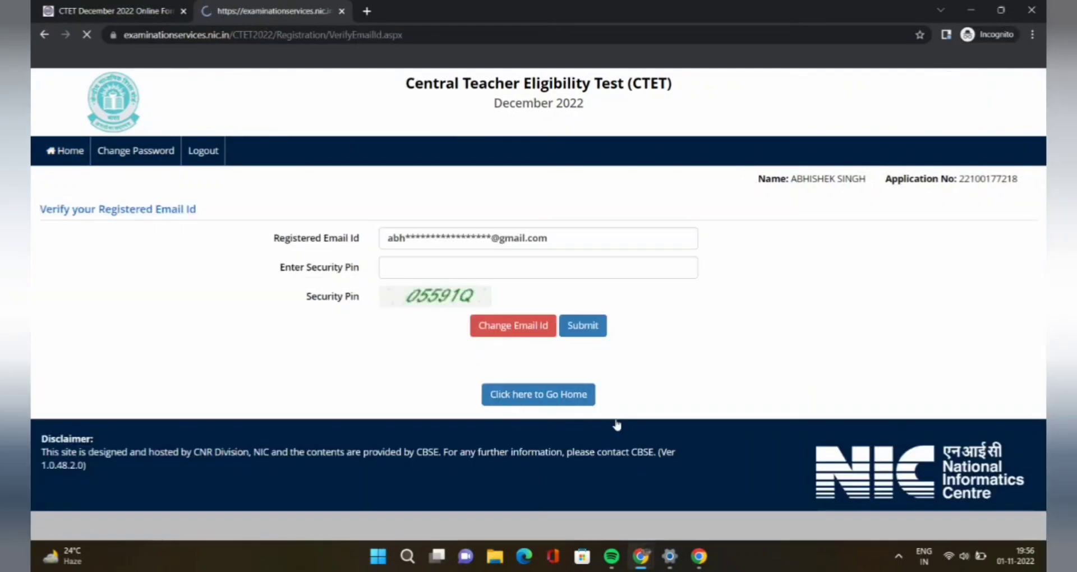
click(519, 272)
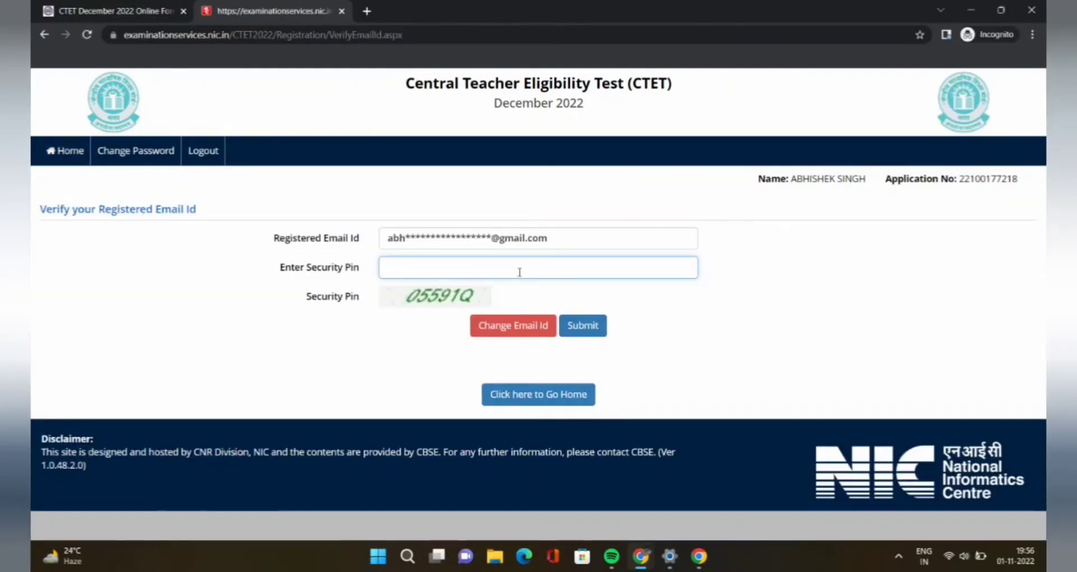
text(005591)
key(BackSpace)
text(Q)
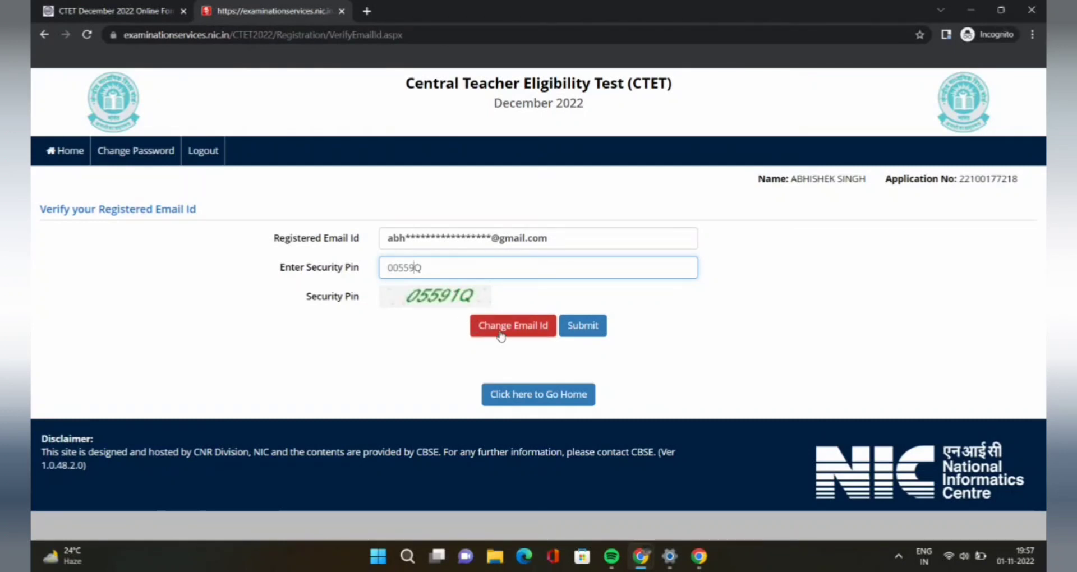
key(BackSpace)
key(BackSpace)
key(BackSpace)
key(BackSpace)
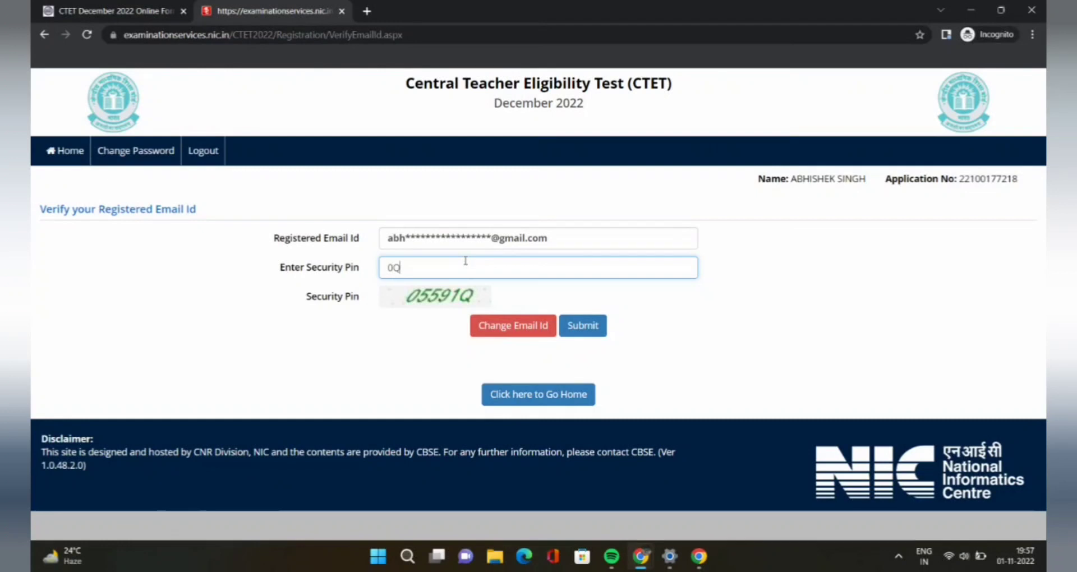
key(BackSpace)
text(5591Q)
click(601, 328)
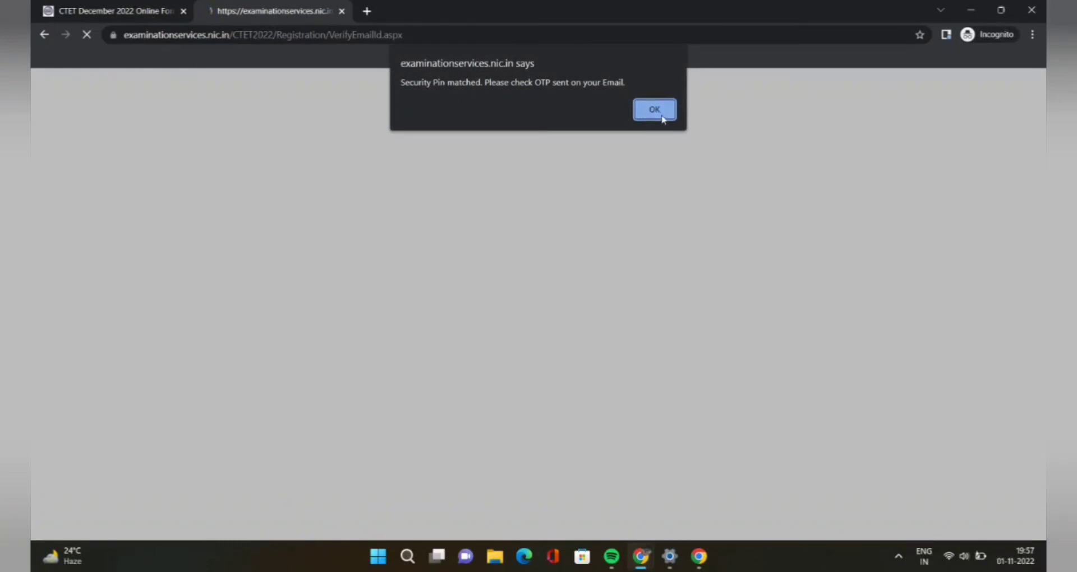
click(655, 109)
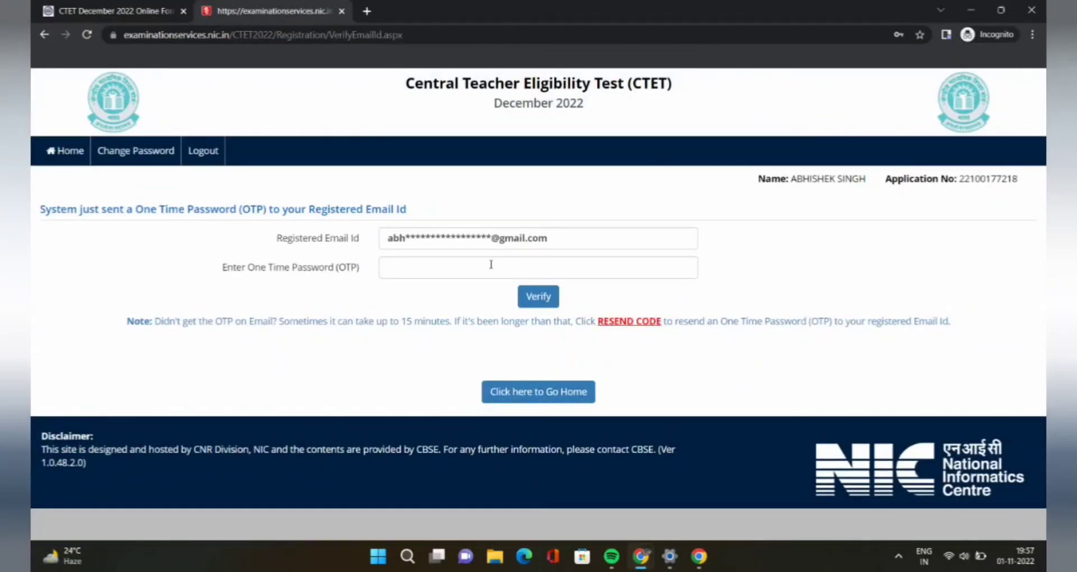
- Enter the OTP received by email and verify the registered email address
click(460, 275)
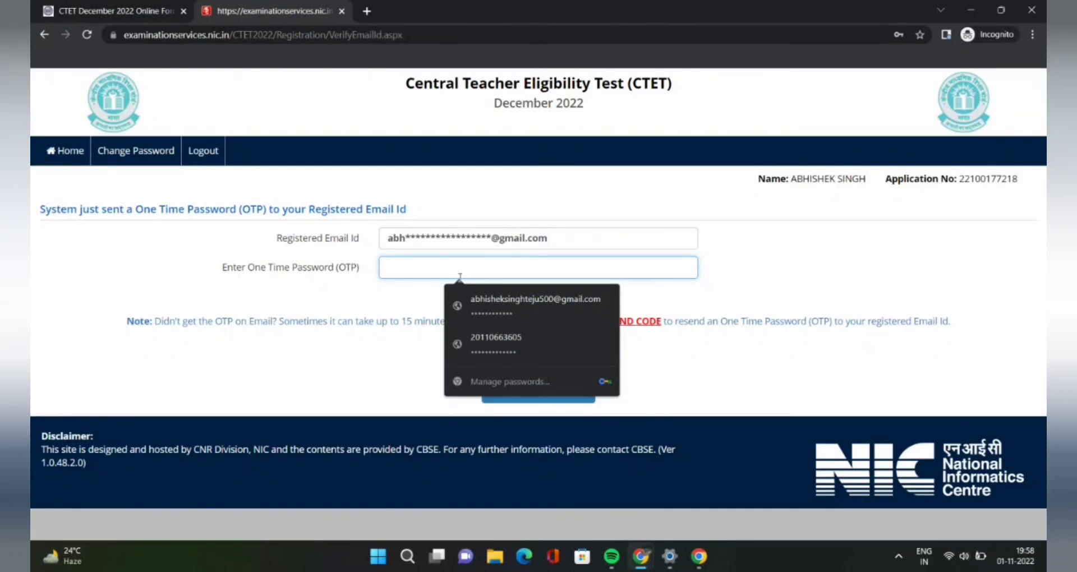
click(754, 387)
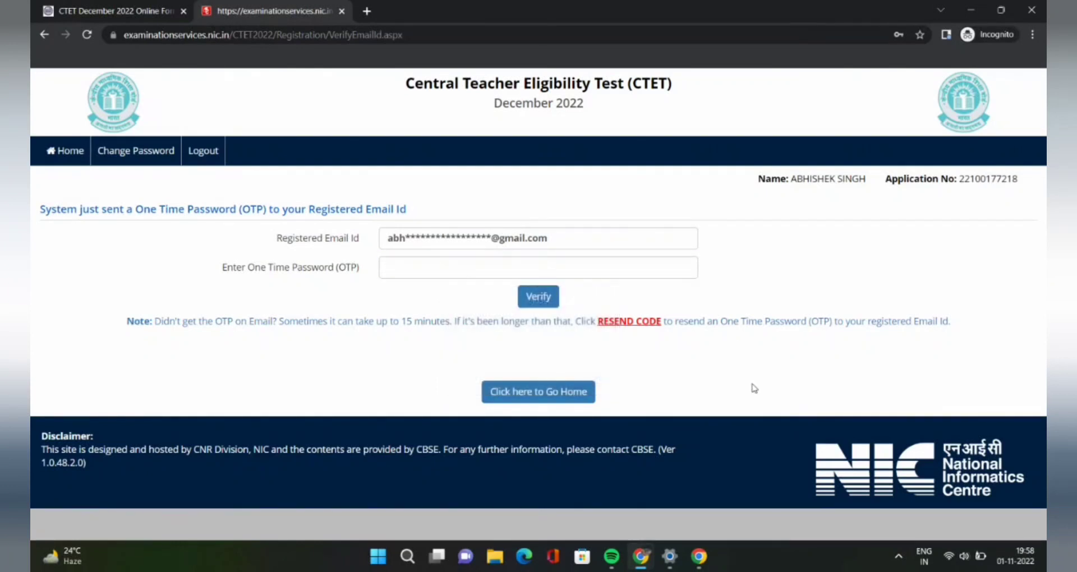
click(570, 268)
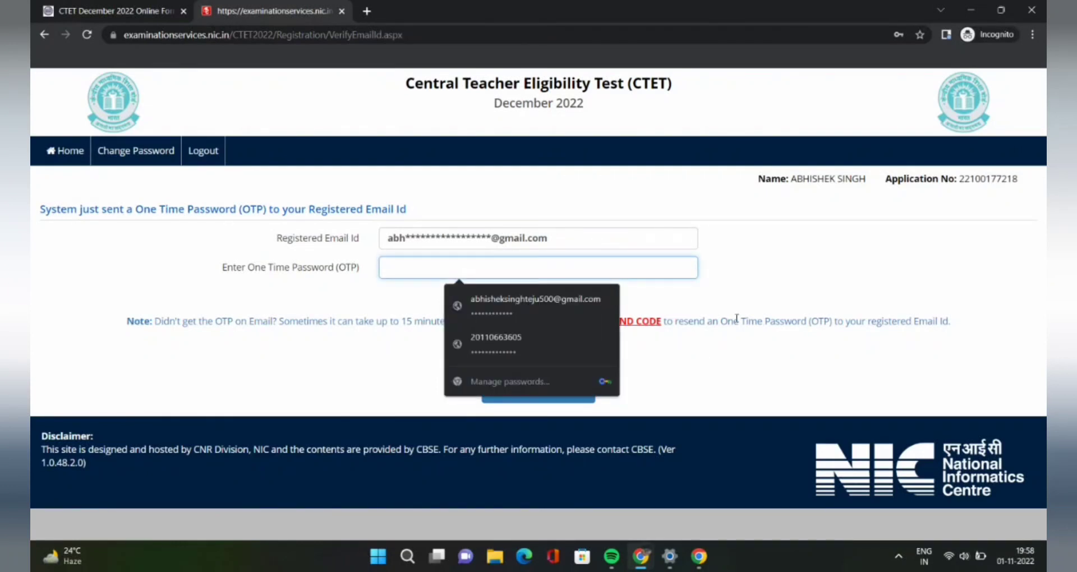
click(801, 265)
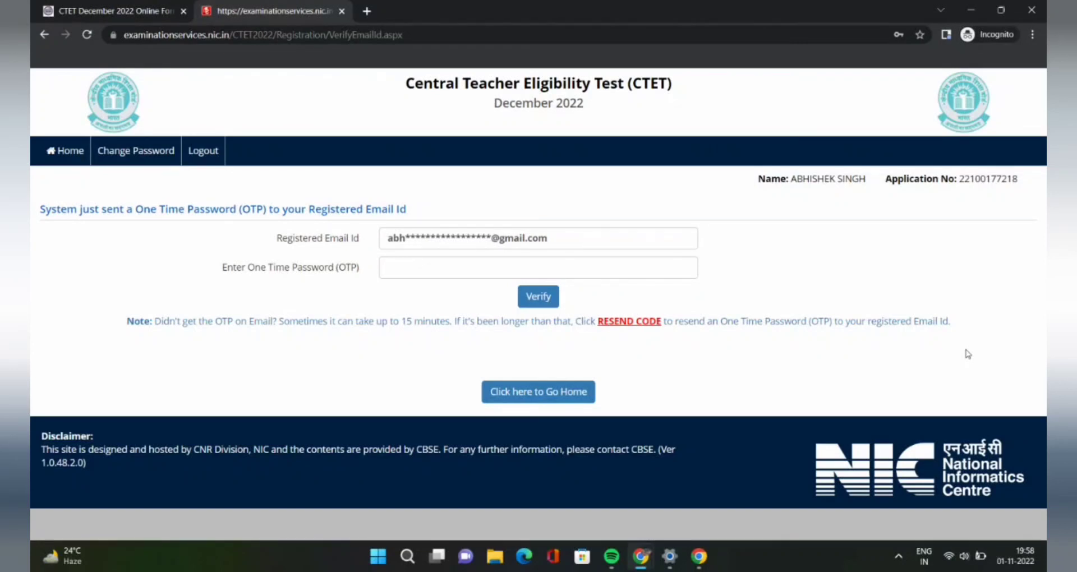
click(600, 272)
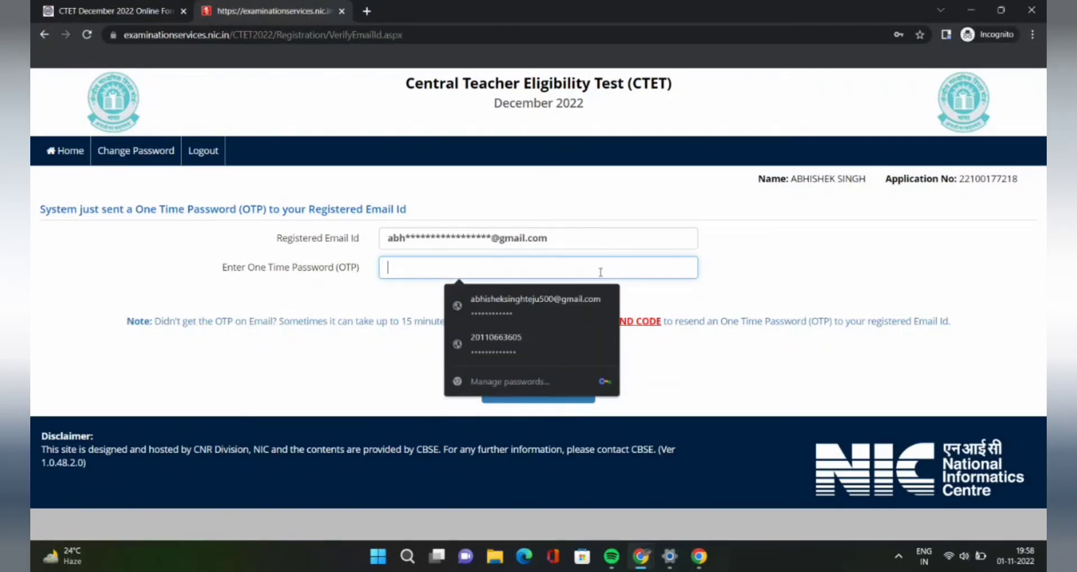
text(***)
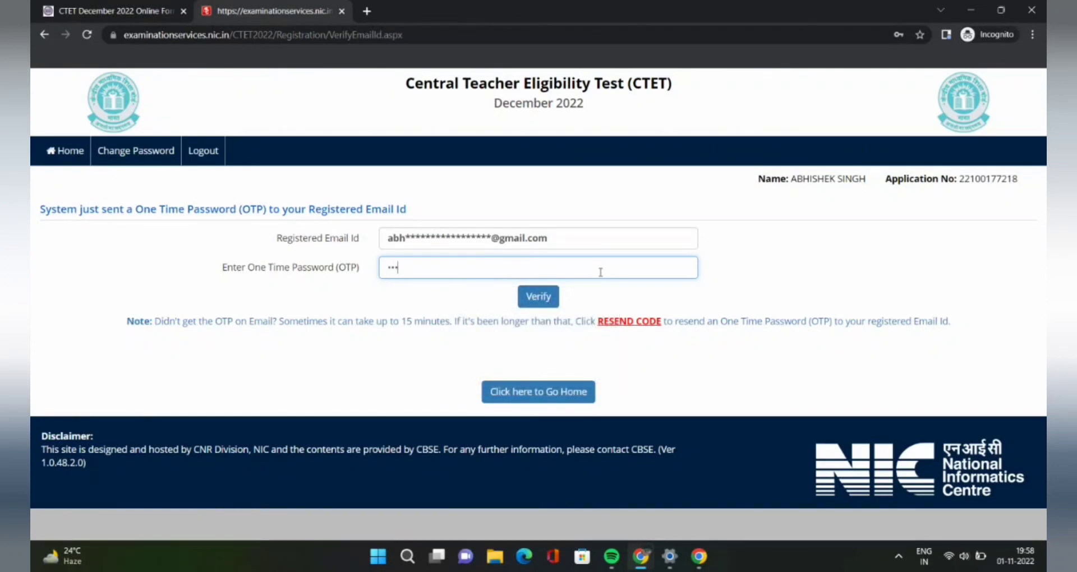
text(***)
click(548, 301)
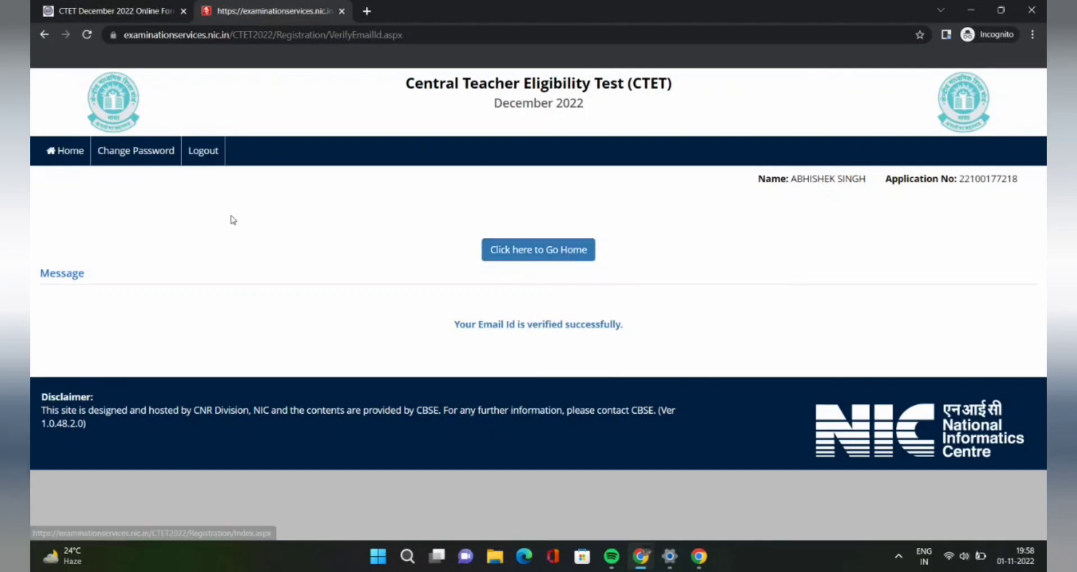
- From the candidate home page, choose Online Payment for the Rs 600 fee and confirm proceeding
click(535, 250)
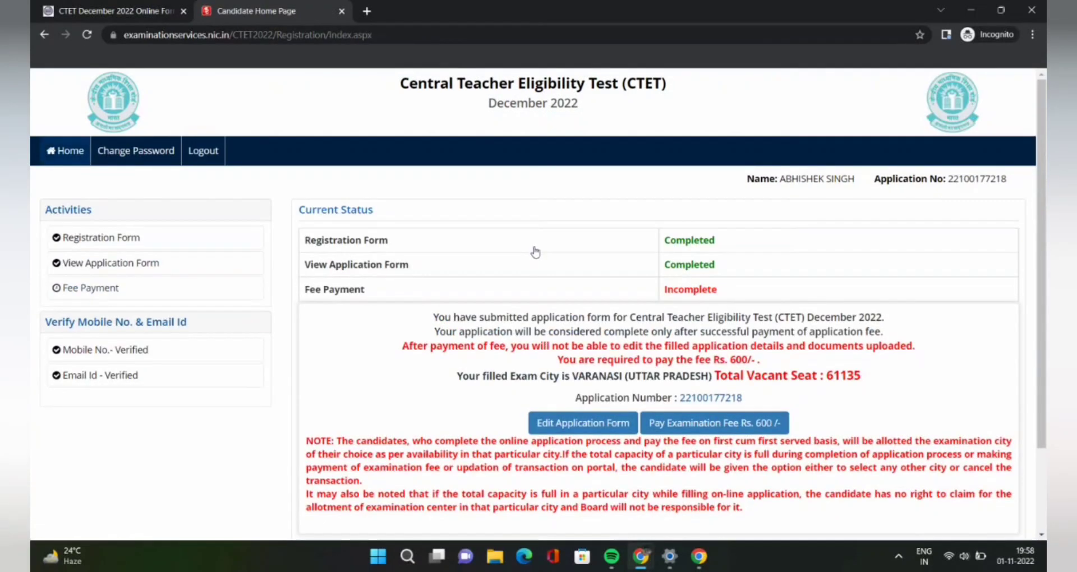
scroll(747, 392, down, 1)
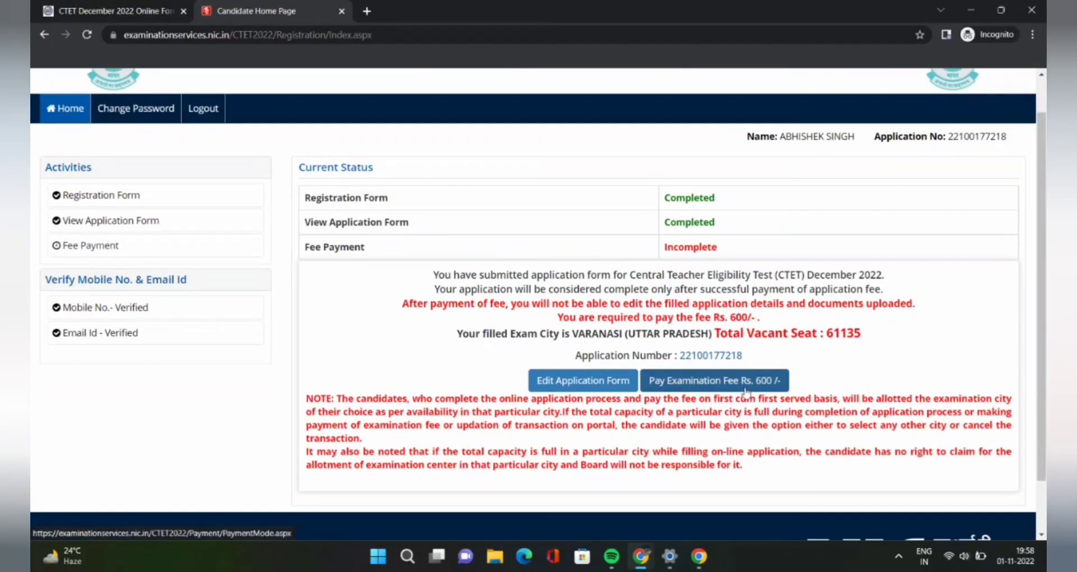
click(728, 385)
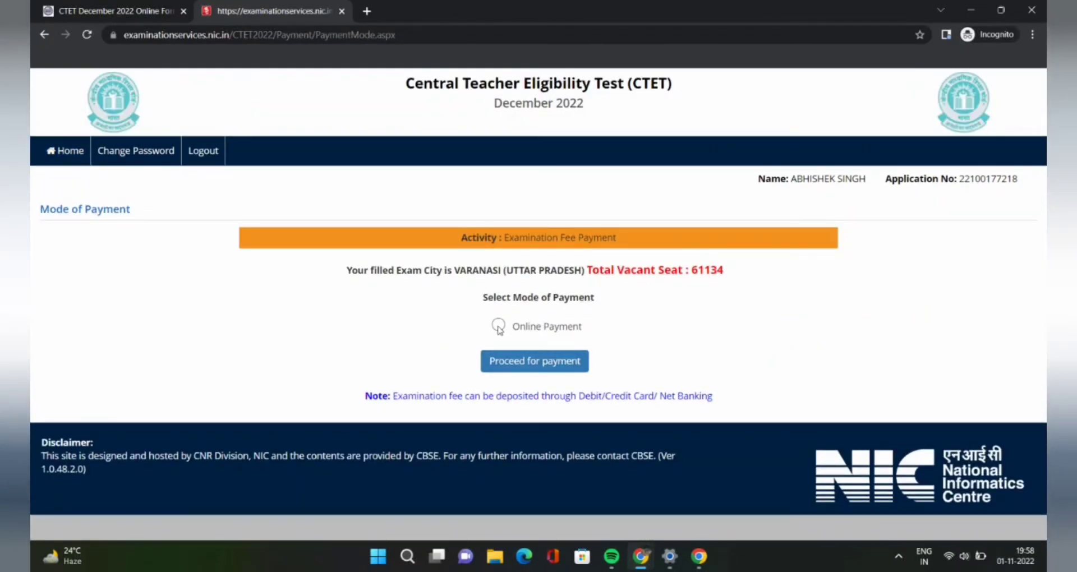
click(498, 327)
click(532, 361)
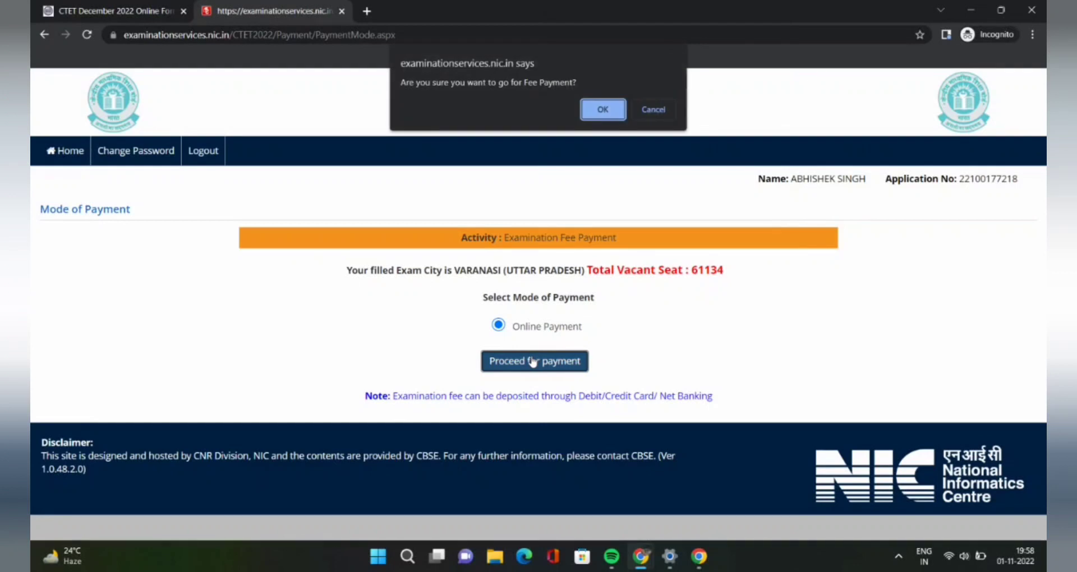
click(601, 110)
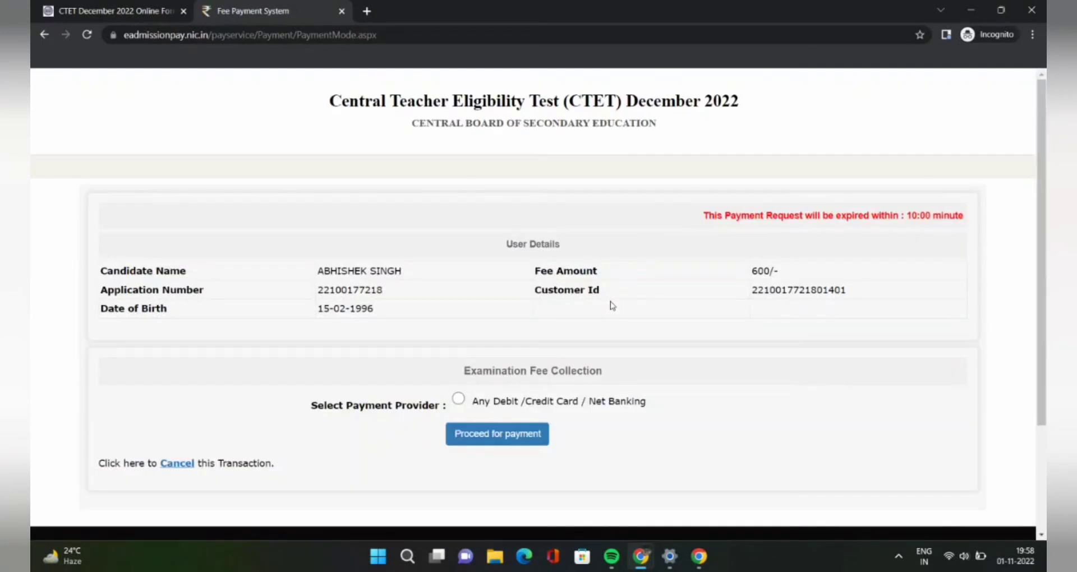
- Choose the Any Debit/Credit Card/Net Banking provider and continue to the BillDesk gateway
scroll(466, 370, down, 3)
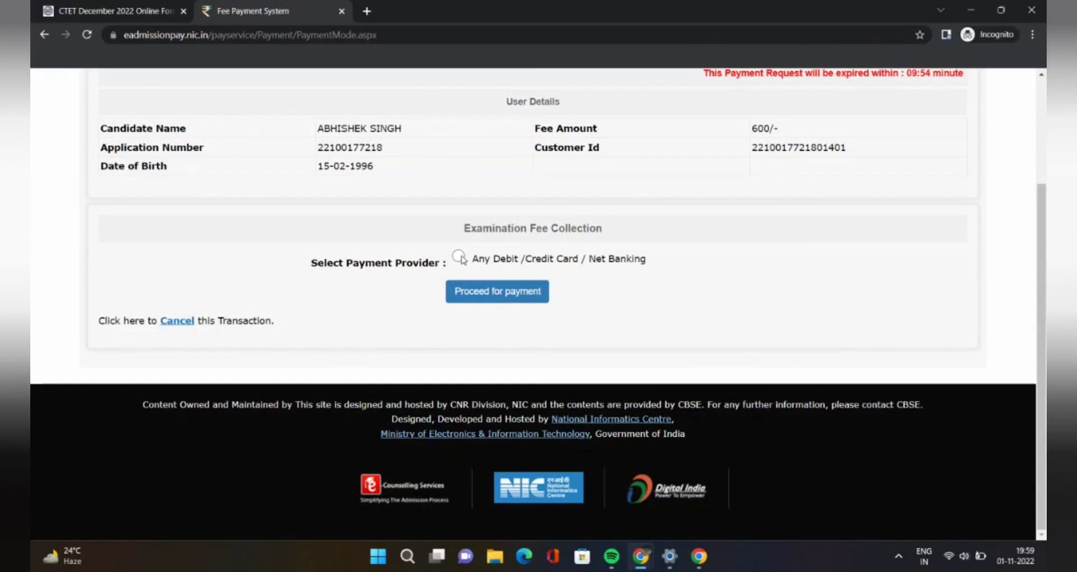
click(458, 256)
click(504, 298)
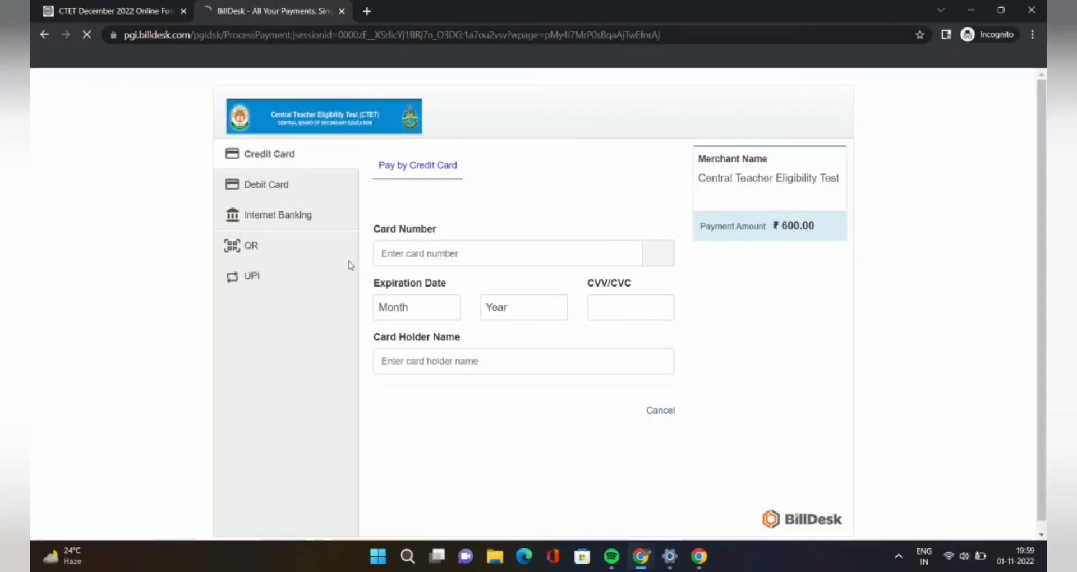
- Pay the ₹600.00 fee via BHIM UPI, accepting the zero convenience fee
click(273, 278)
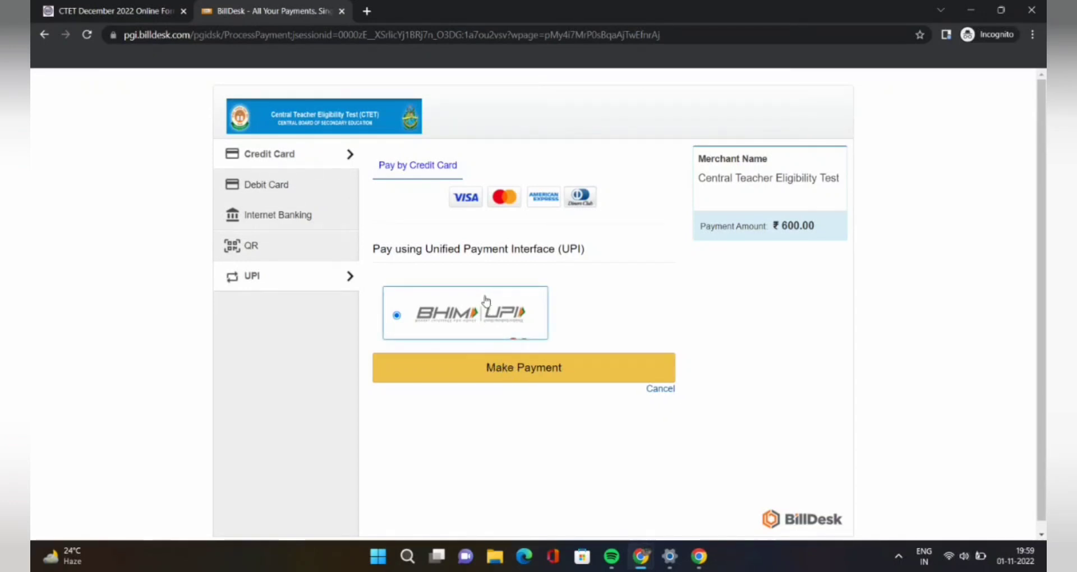
click(499, 376)
click(349, 276)
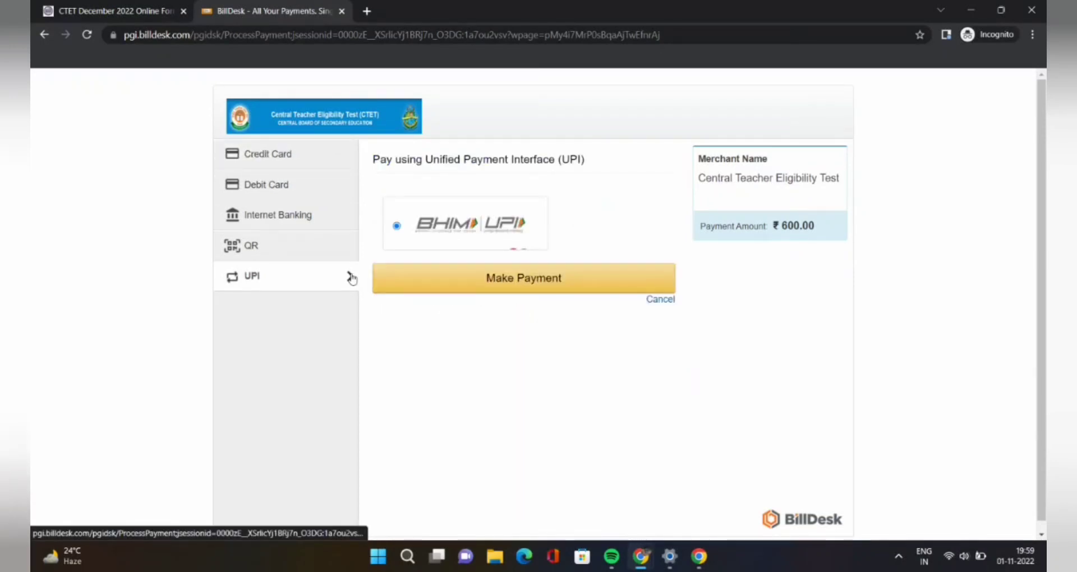
click(469, 275)
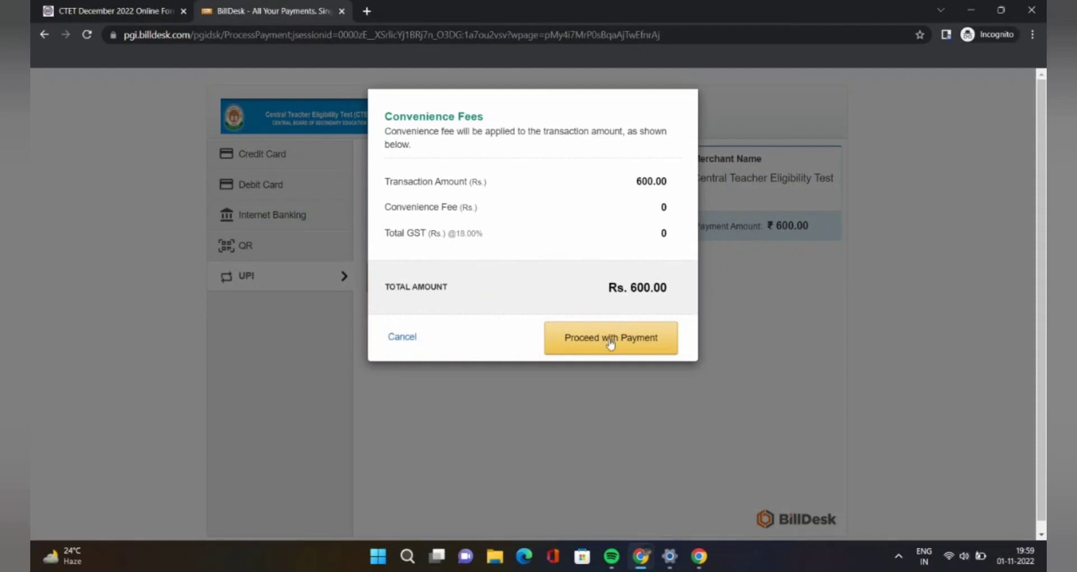
click(611, 342)
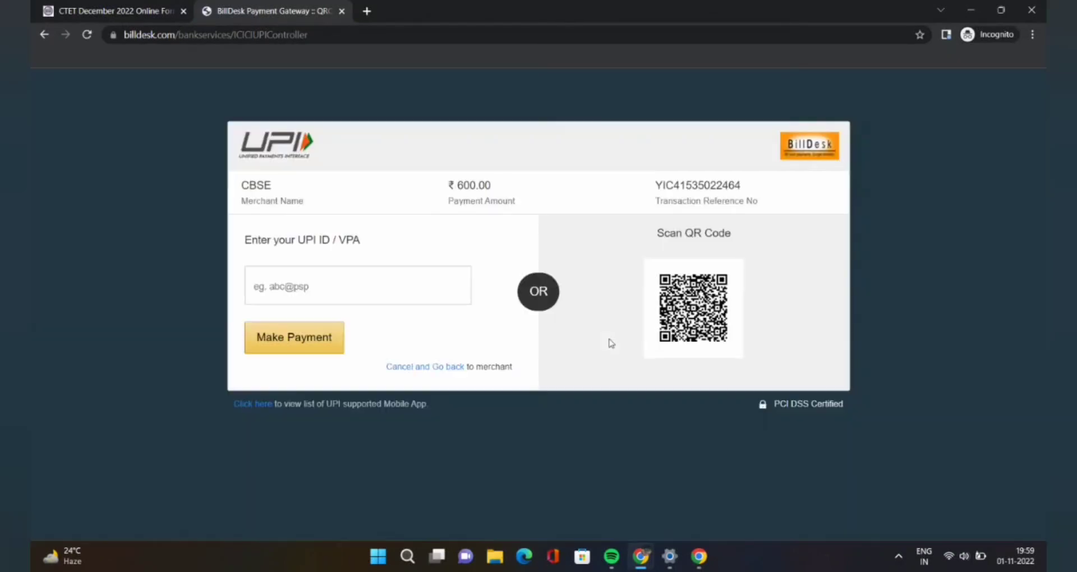
click(375, 296)
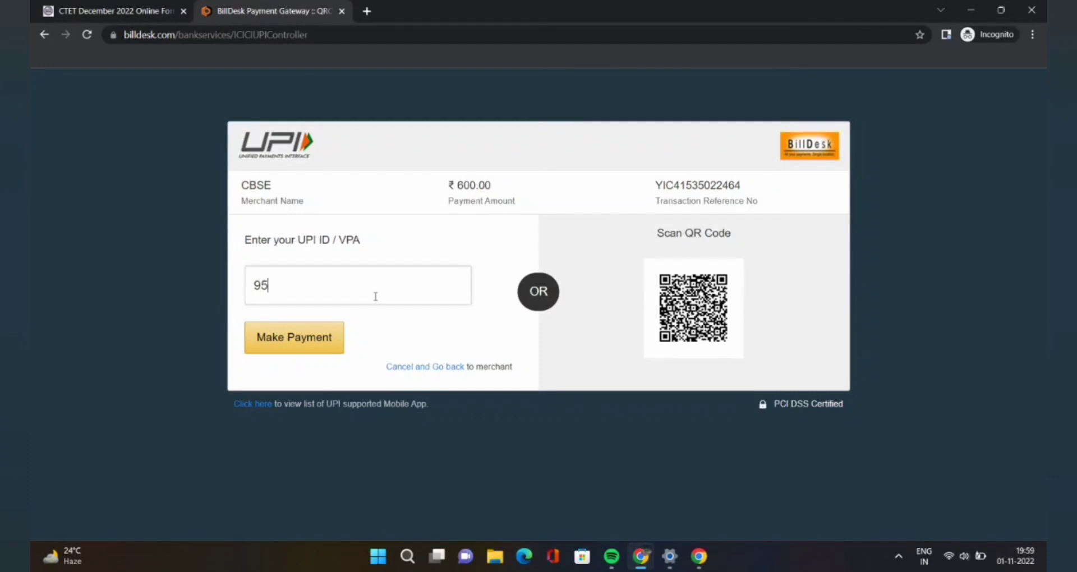
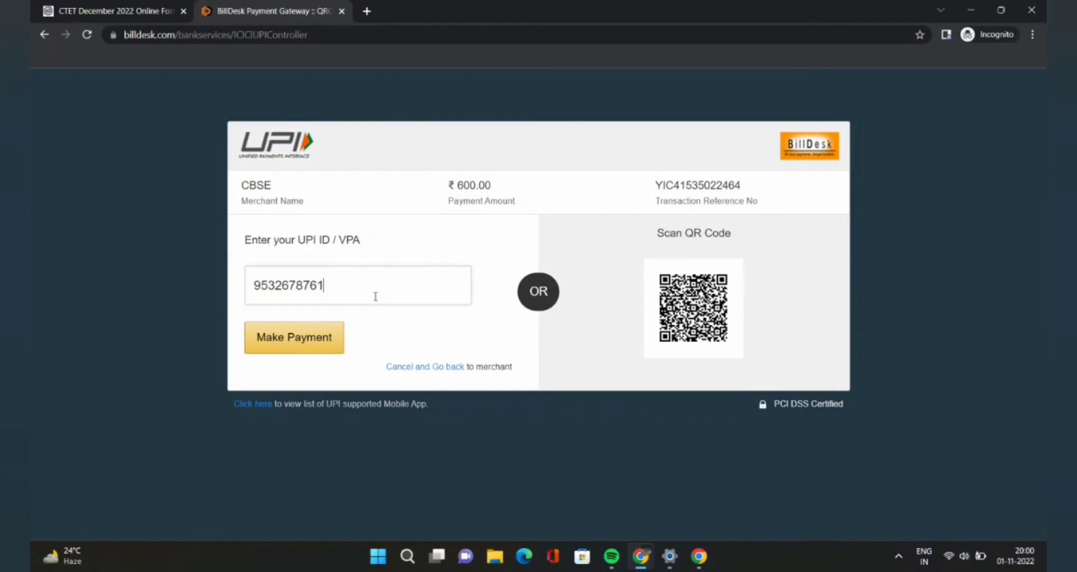
click(300, 343)
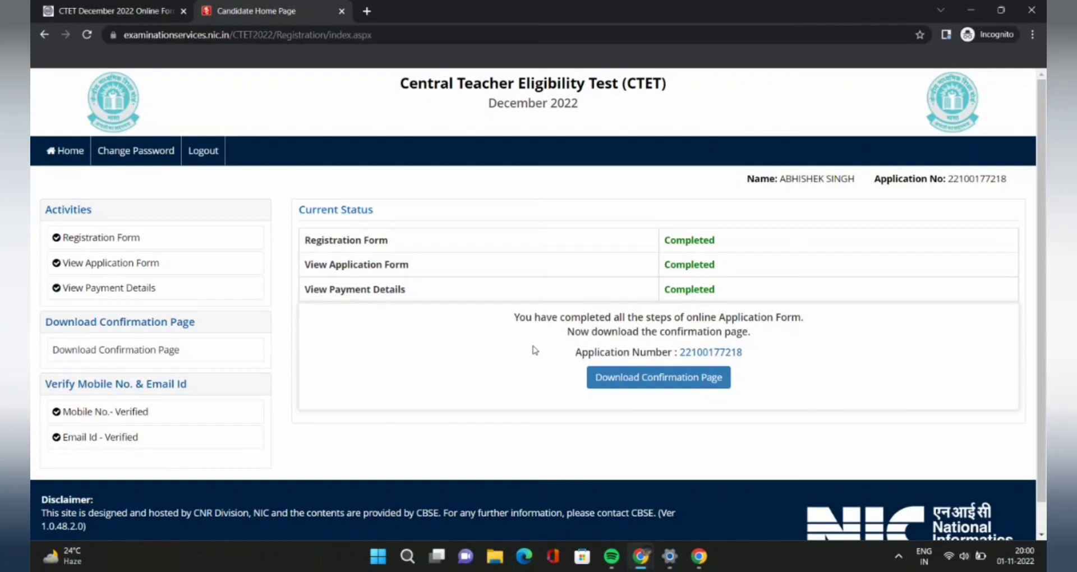
- Open the application confirmation page and scroll through it to review the details
click(642, 382)
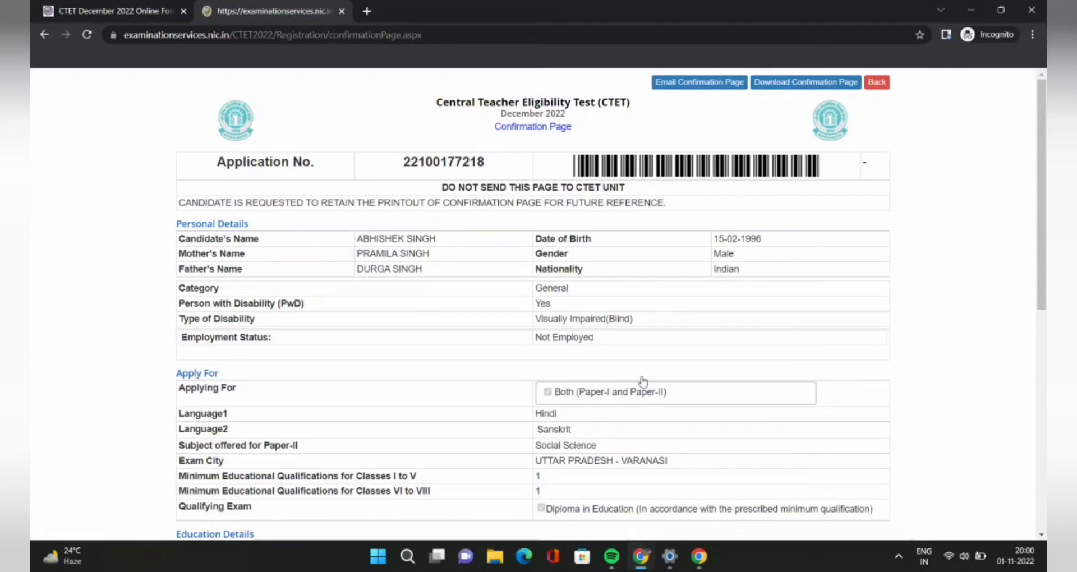
scroll(643, 382, down, 8)
scroll(643, 382, up, 6)
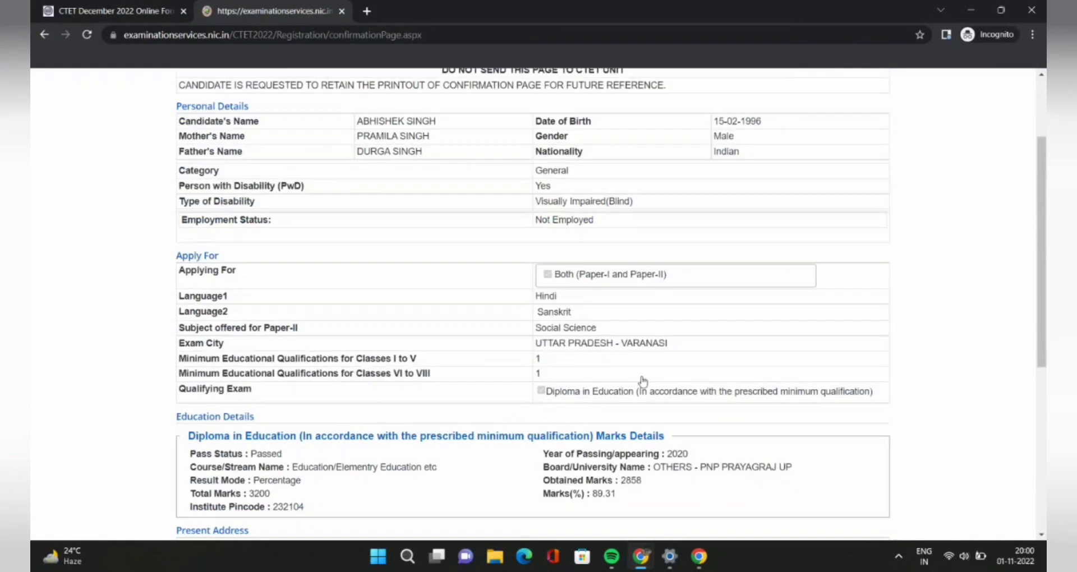
scroll(643, 381, down, 5)
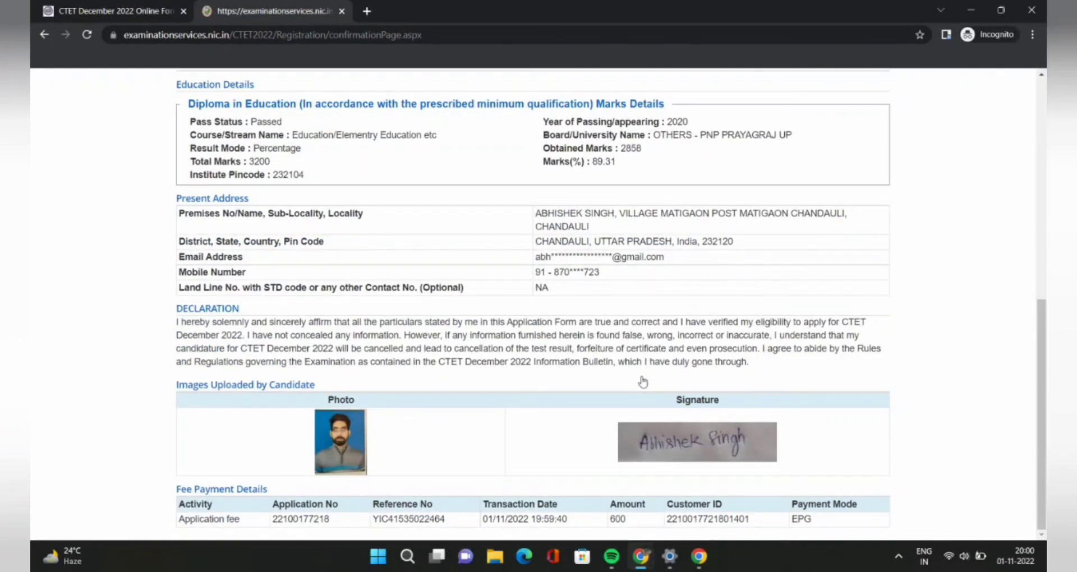
scroll(643, 381, up, 10)
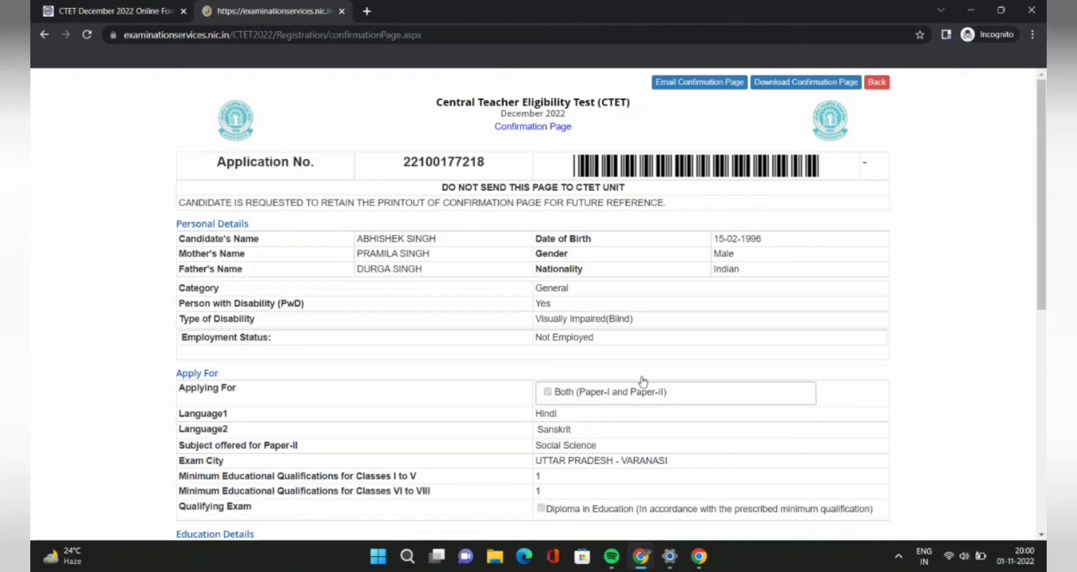
- Download the confirmation page as a PDF and open the downloaded file
click(803, 82)
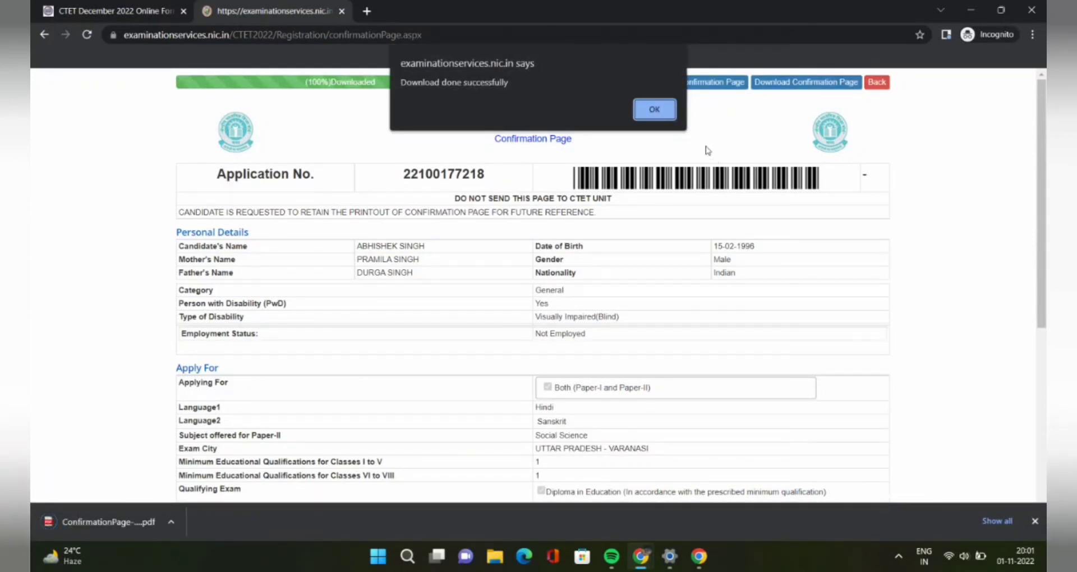
click(654, 109)
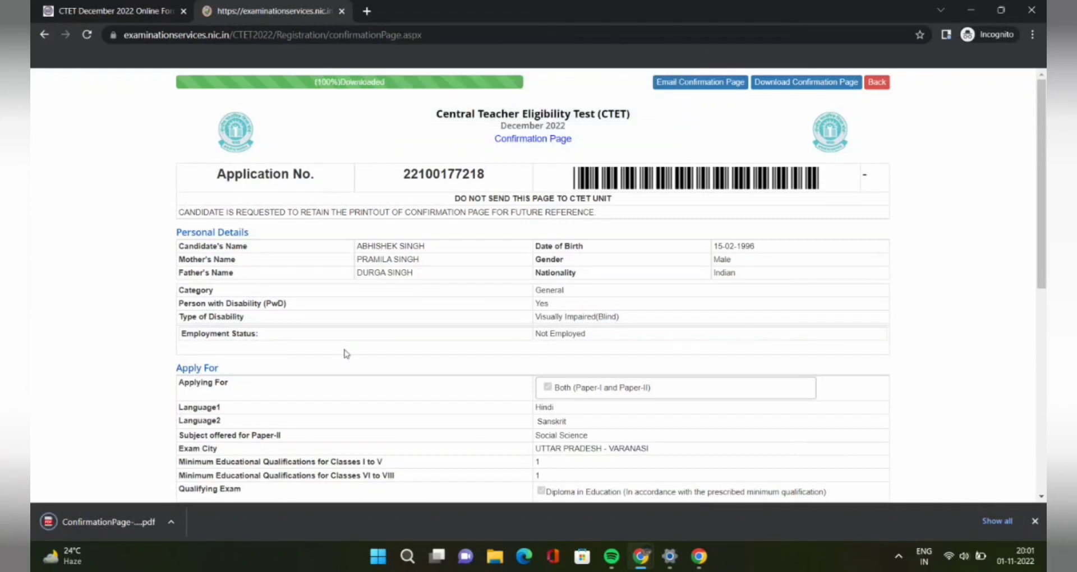
click(96, 520)
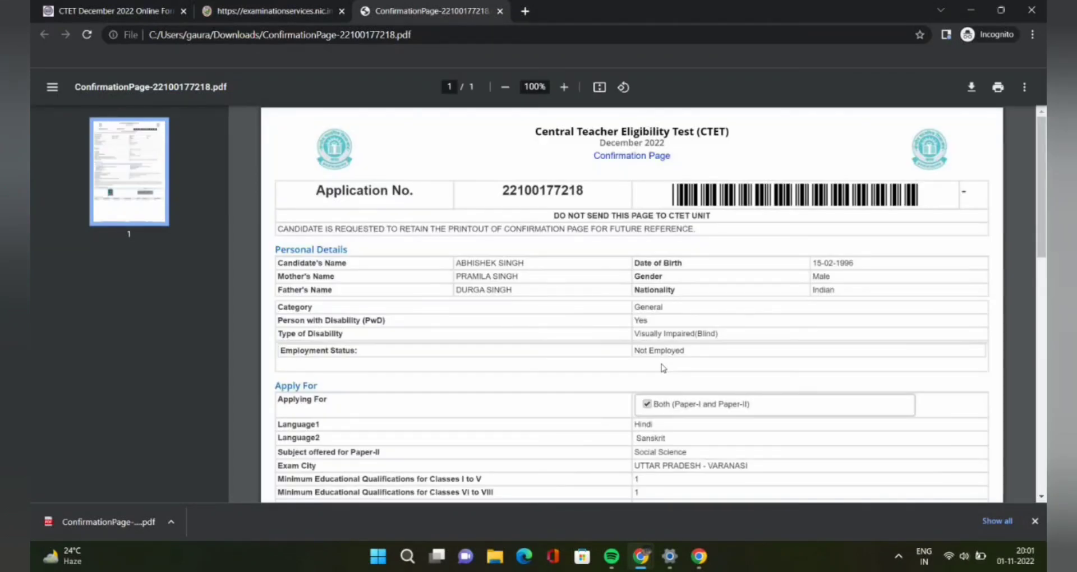
- Scroll through the confirmation PDF, then close the PDF tab to return to the portal
scroll(664, 368, down, 10)
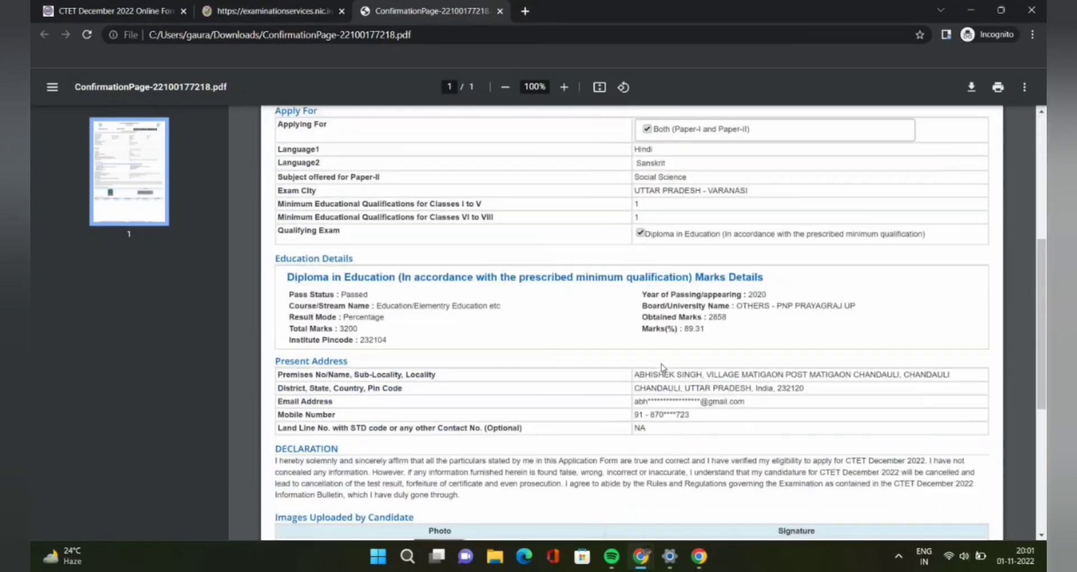
scroll(664, 369, up, 10)
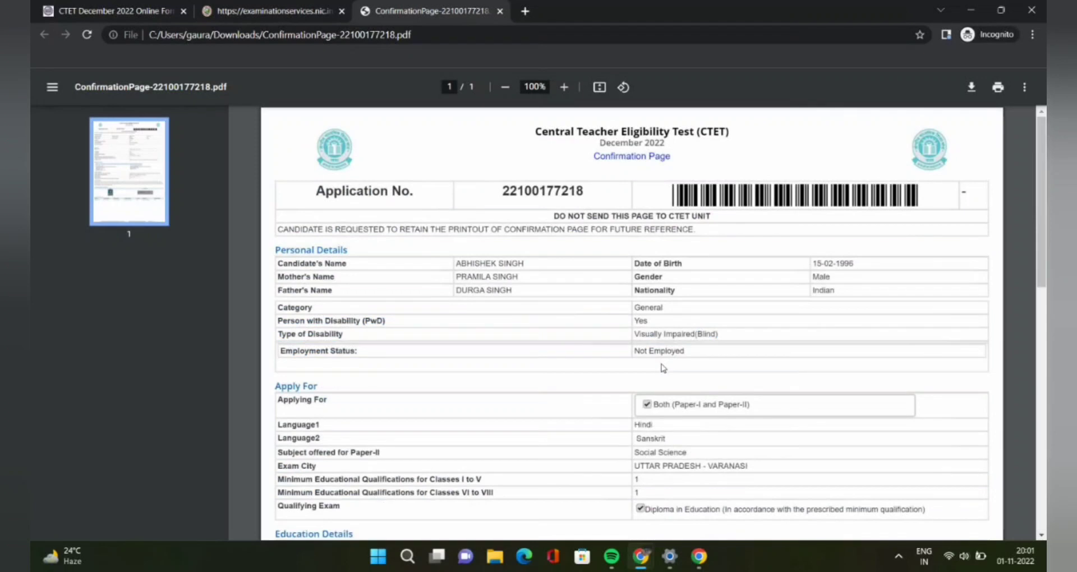
click(500, 11)
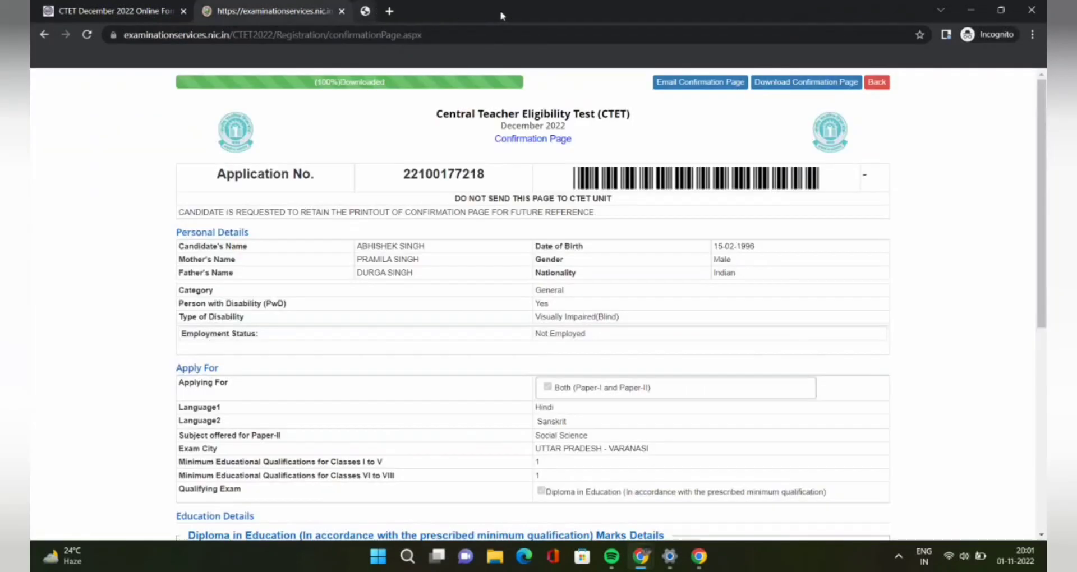
- Go back to the candidate home page, then log out and confirm with Yes
click(876, 83)
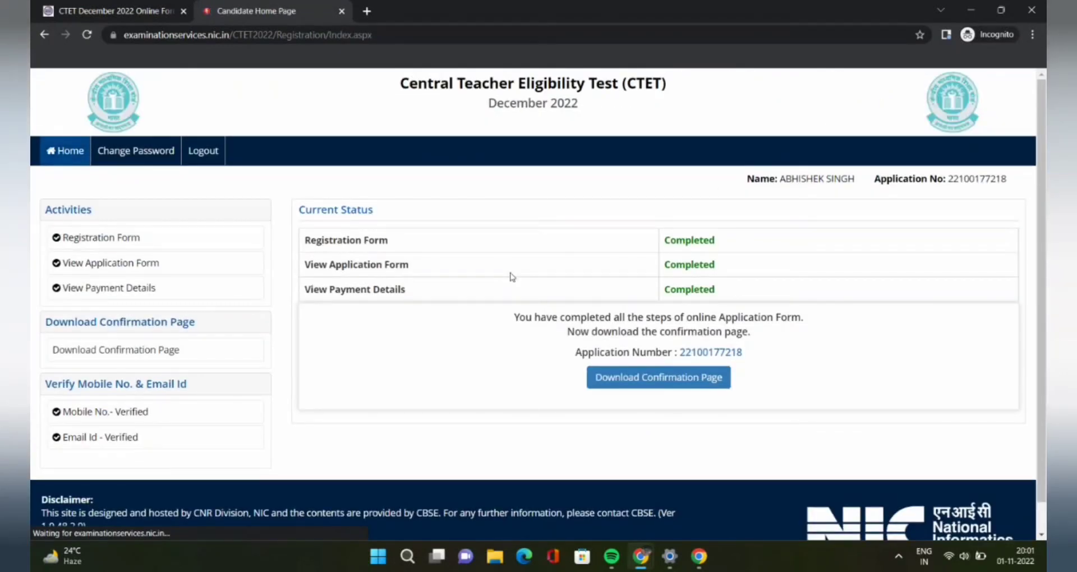
click(59, 151)
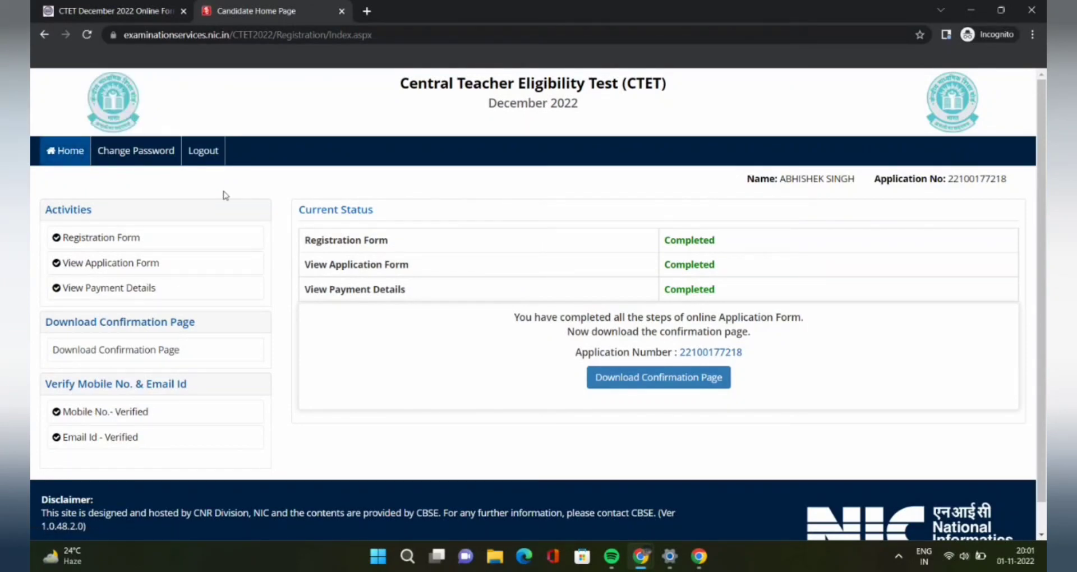
click(209, 152)
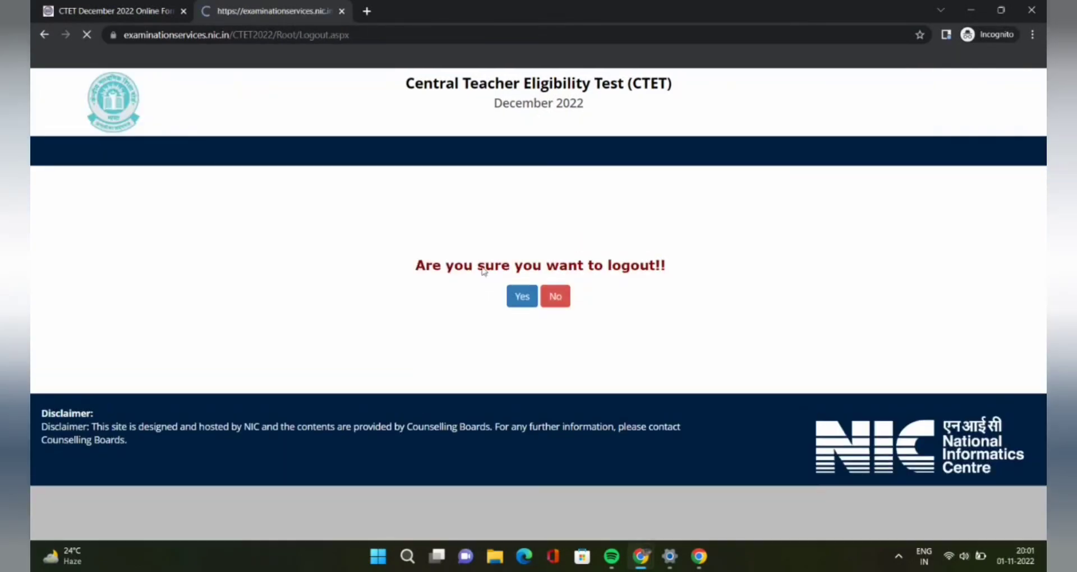
click(515, 299)
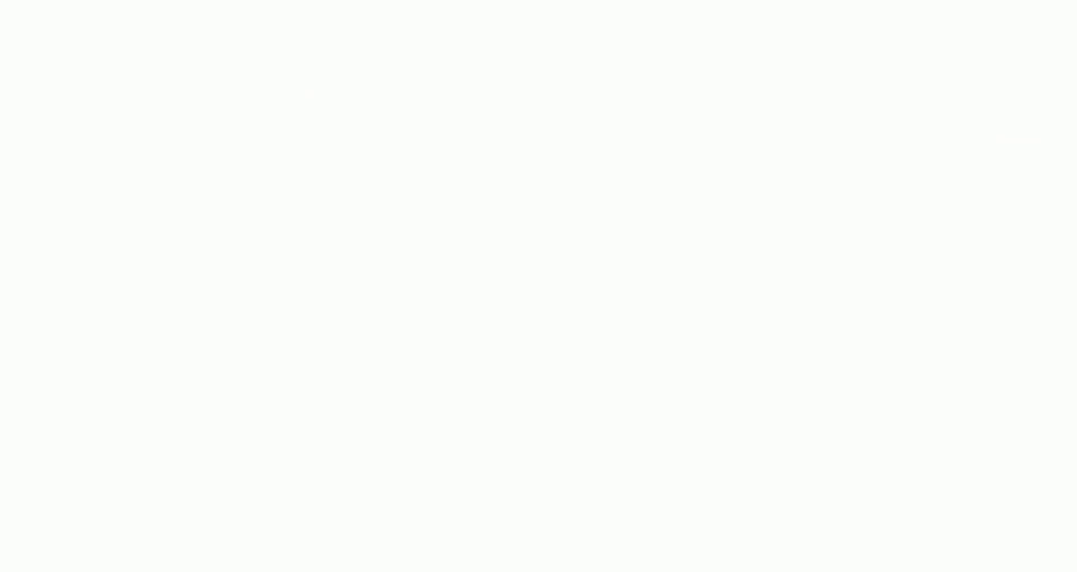